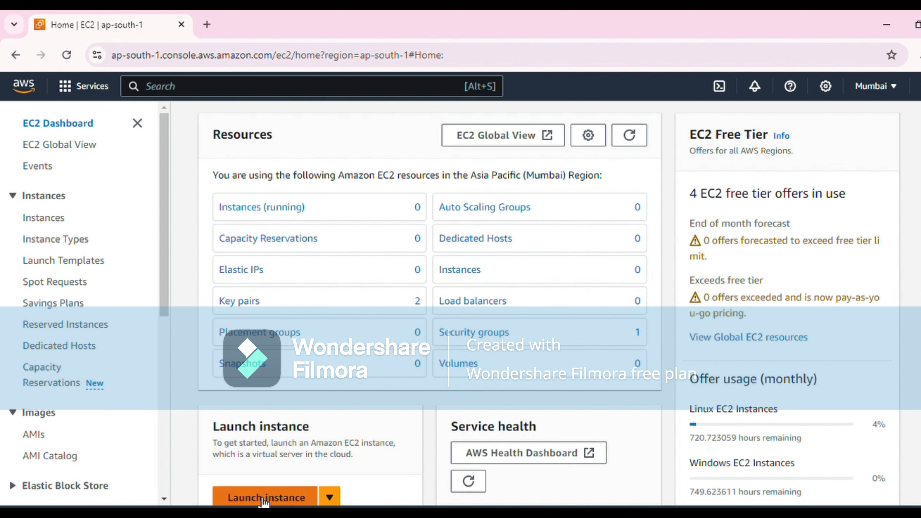
Start launching a new EC2 instance and name it demo.
{"action": "left_click", "coordinate": [275, 497]}
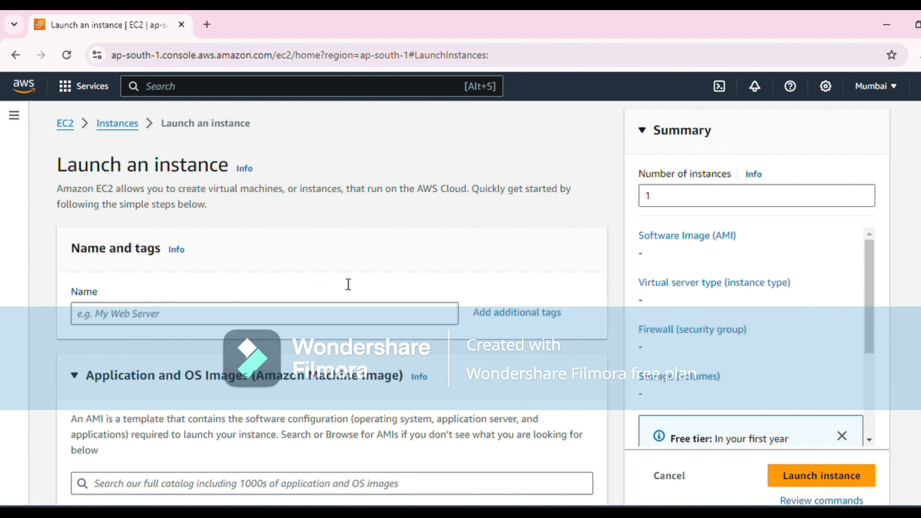
{"action": "left_click", "coordinate": [256, 316]}
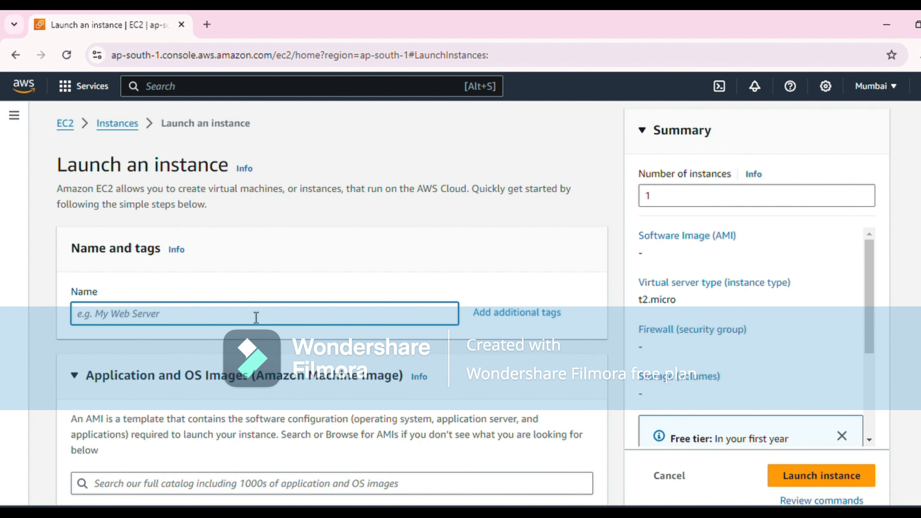
{"action": "type", "text": "demo"}
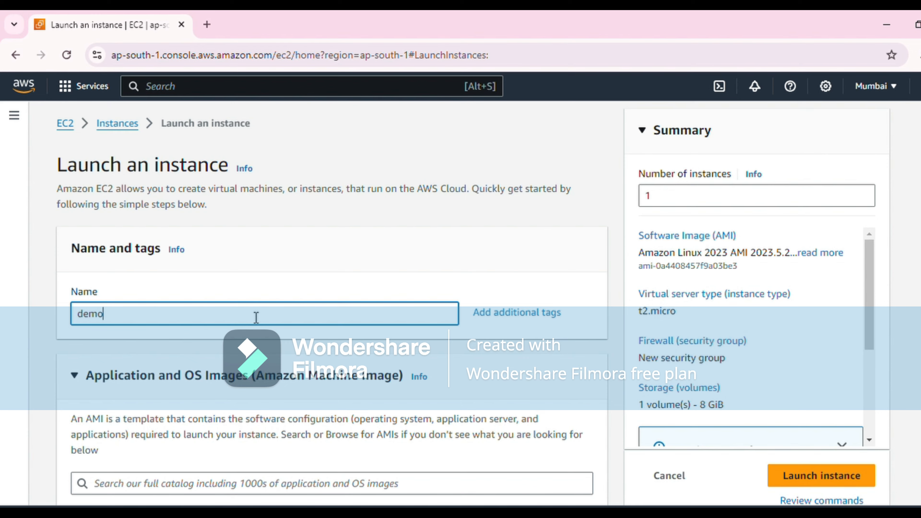
Set the instance type to t2.large, leaving the Amazon Linux 2023 image selected.
{"action": "scroll", "coordinate": [131, 408], "scroll_direction": "down", "scroll_amount": 5}
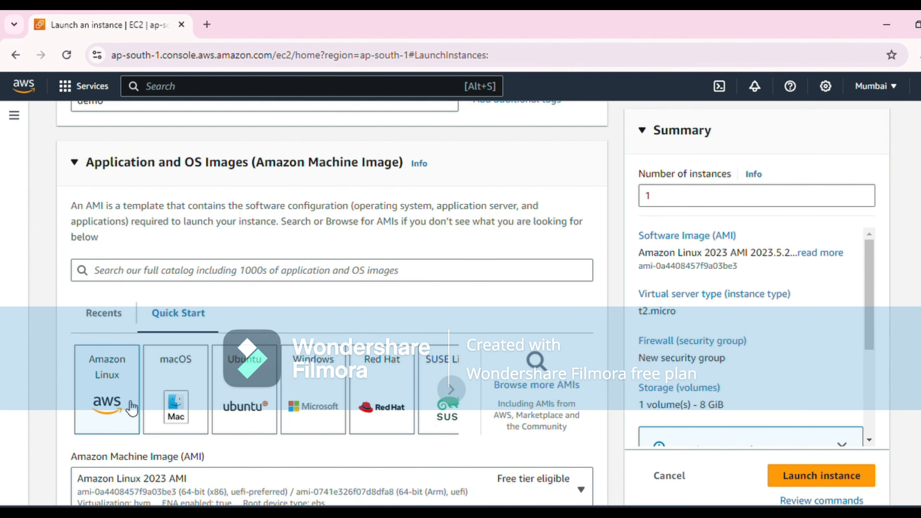
{"action": "scroll", "coordinate": [131, 408], "scroll_direction": "down", "scroll_amount": 7}
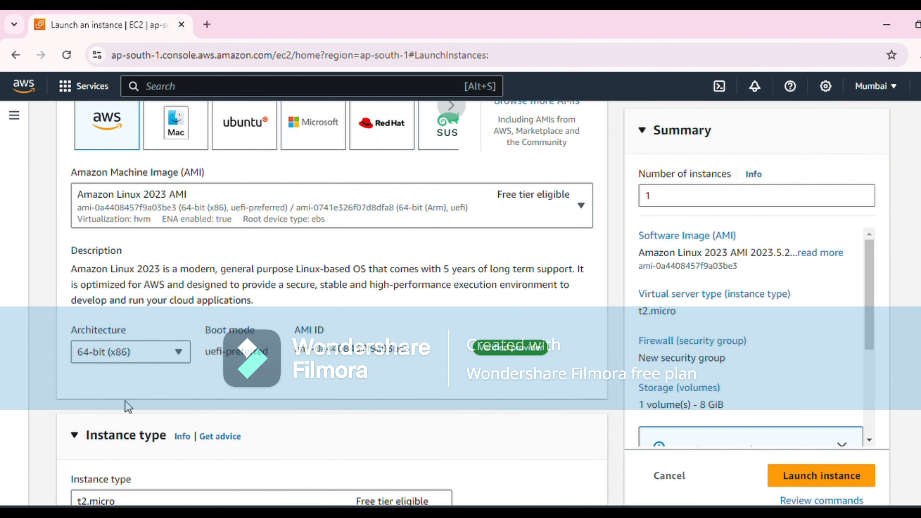
{"action": "scroll", "coordinate": [129, 406], "scroll_direction": "down", "scroll_amount": 7}
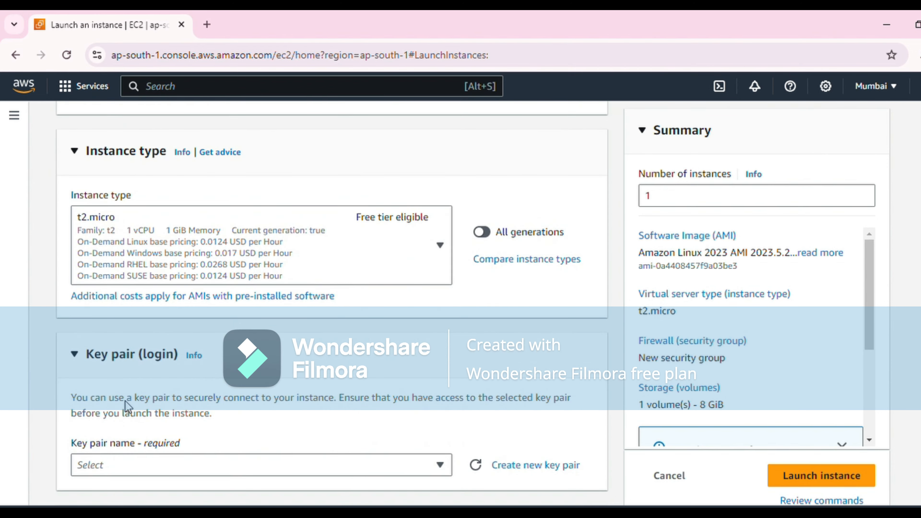
{"action": "left_click", "coordinate": [440, 250]}
{"action": "scroll", "coordinate": [293, 371], "scroll_direction": "down", "scroll_amount": 3}
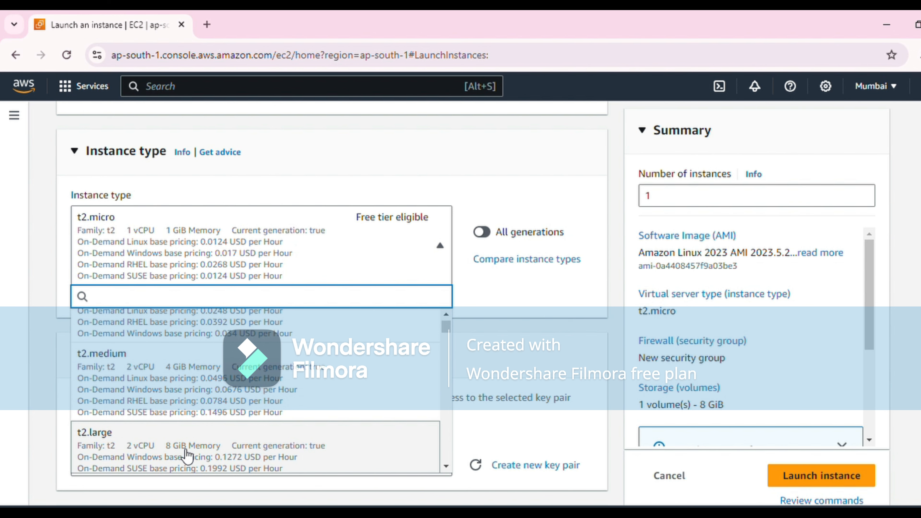
{"action": "left_click", "coordinate": [187, 456]}
Choose an existing RSA key pair for logging in to the instance.
{"action": "scroll", "coordinate": [212, 322], "scroll_direction": "down", "scroll_amount": 5}
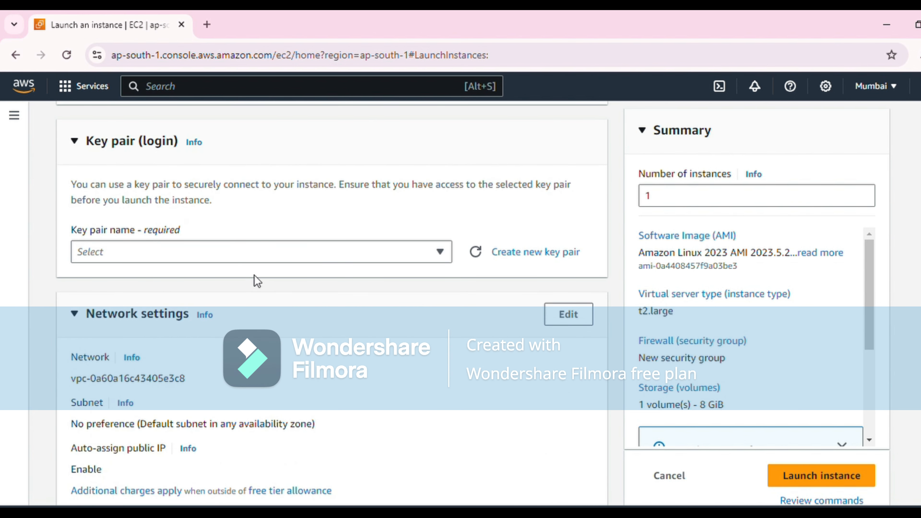
{"action": "left_click", "coordinate": [270, 256]}
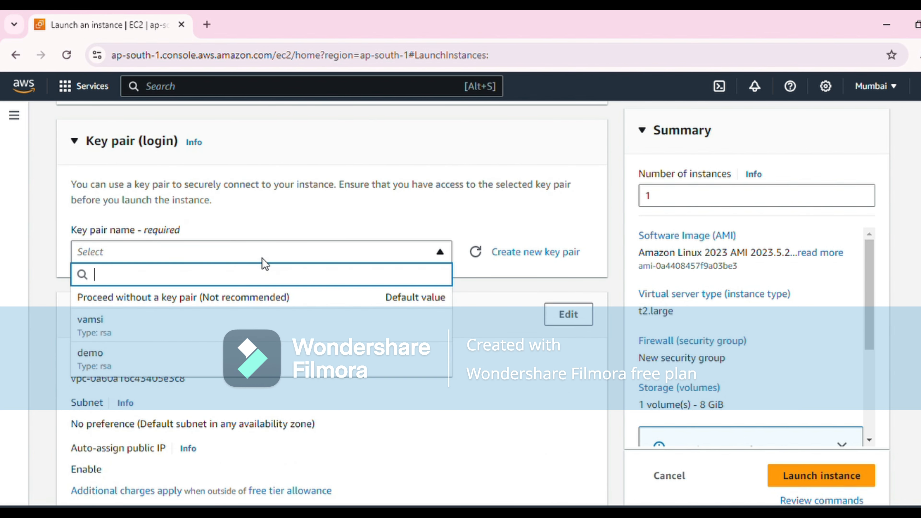
{"action": "left_click", "coordinate": [173, 343]}
Open the Security Groups page in a separate browser tab and switch to it.
{"action": "scroll", "coordinate": [166, 336], "scroll_direction": "down", "scroll_amount": 7}
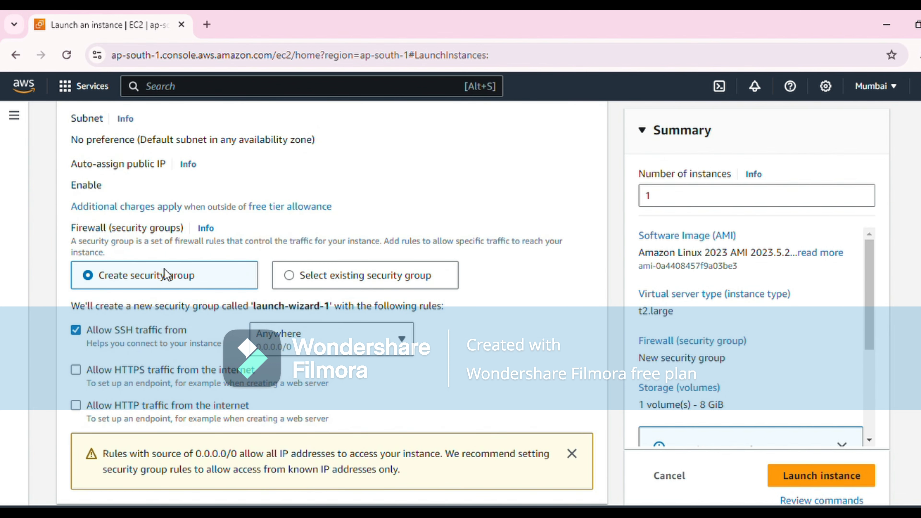
{"action": "left_click", "coordinate": [20, 122]}
{"action": "scroll", "coordinate": [54, 337], "scroll_direction": "down", "scroll_amount": 5}
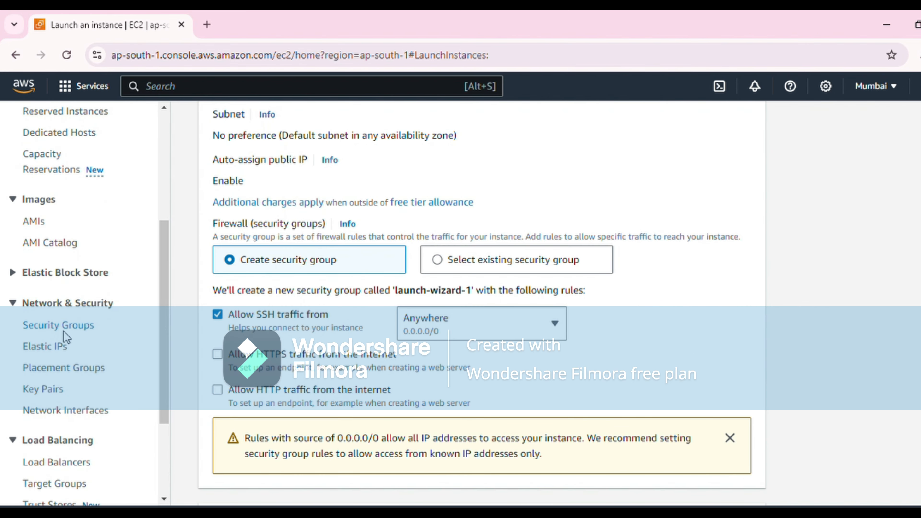
{"action": "middle_click", "coordinate": [67, 328]}
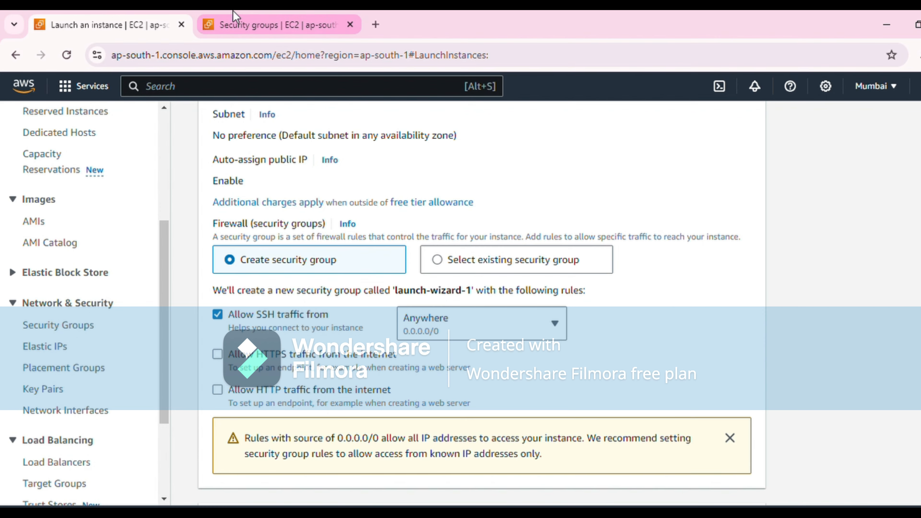
{"action": "left_click", "coordinate": [241, 24]}
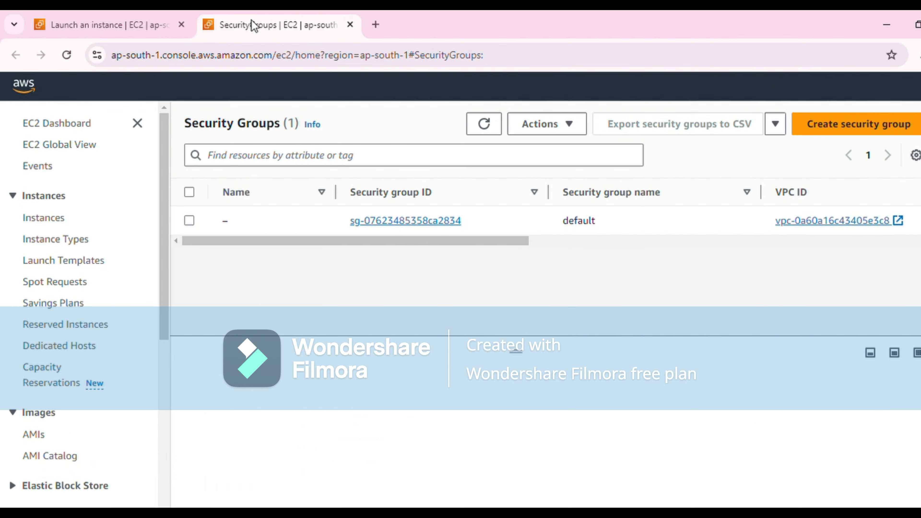
Begin a new security group named mysec with the description "access for all".
{"action": "left_click", "coordinate": [860, 127]}
{"action": "scroll", "coordinate": [854, 128], "scroll_direction": "down", "scroll_amount": 10}
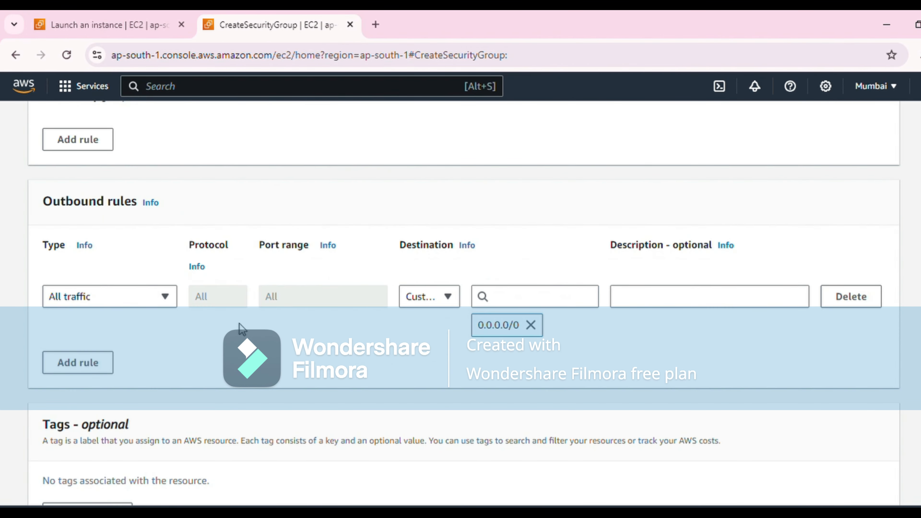
{"action": "scroll", "coordinate": [196, 268], "scroll_direction": "up", "scroll_amount": 10}
{"action": "left_click", "coordinate": [180, 293]}
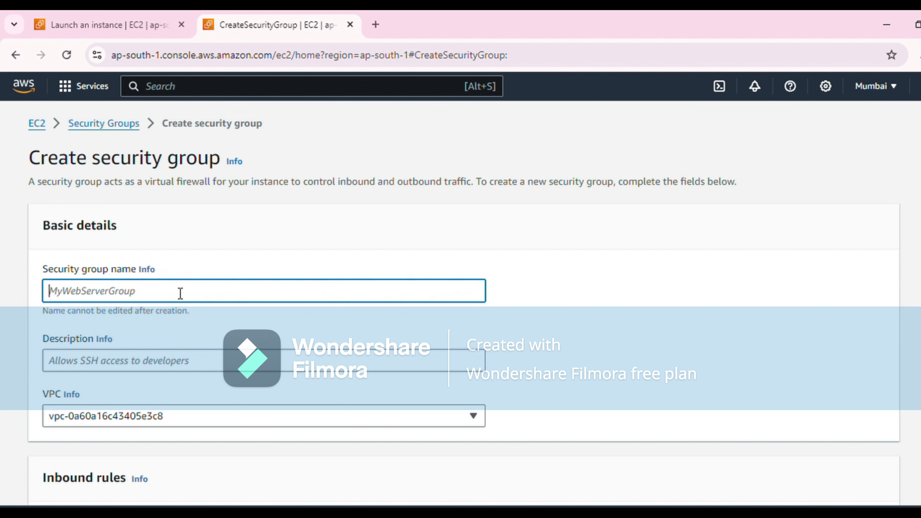
{"action": "type", "text": "mysec"}
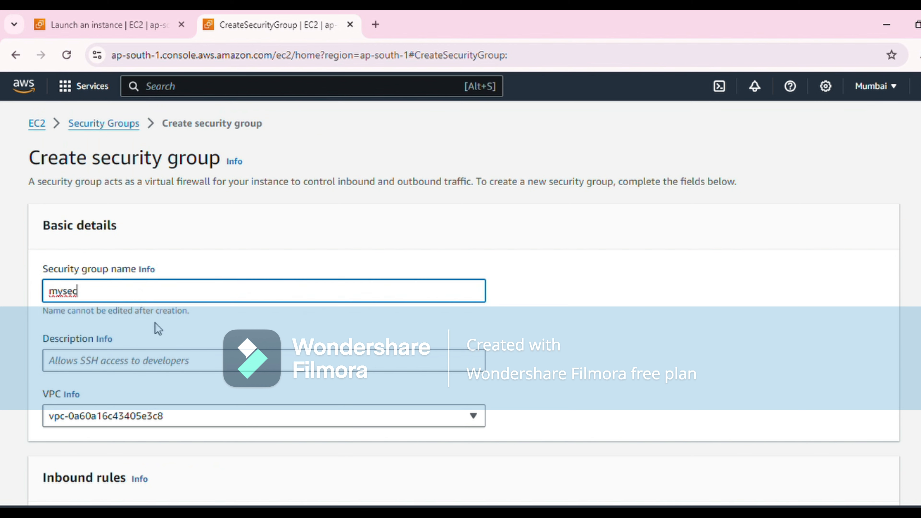
{"action": "left_click", "coordinate": [159, 369]}
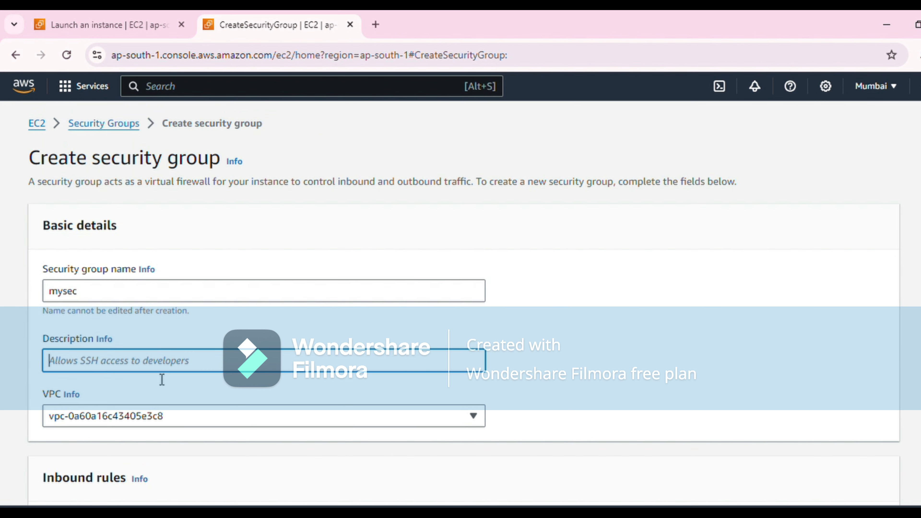
{"action": "type", "text": "c"}
{"action": "key", "text": "BackSpace"}
{"action": "type", "text": "ac"}
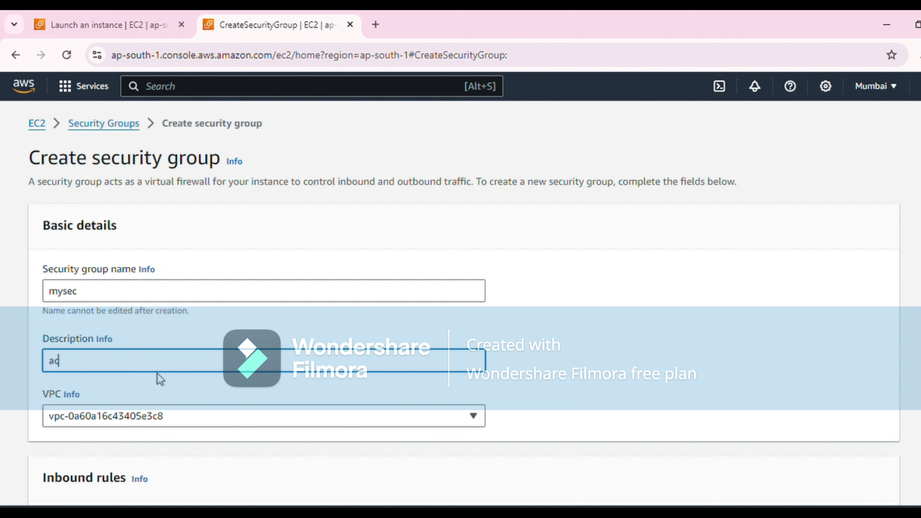
{"action": "type", "text": "cess for all"}
Add three inbound rules to the new security group.
{"action": "scroll", "coordinate": [91, 363], "scroll_direction": "down", "scroll_amount": 5}
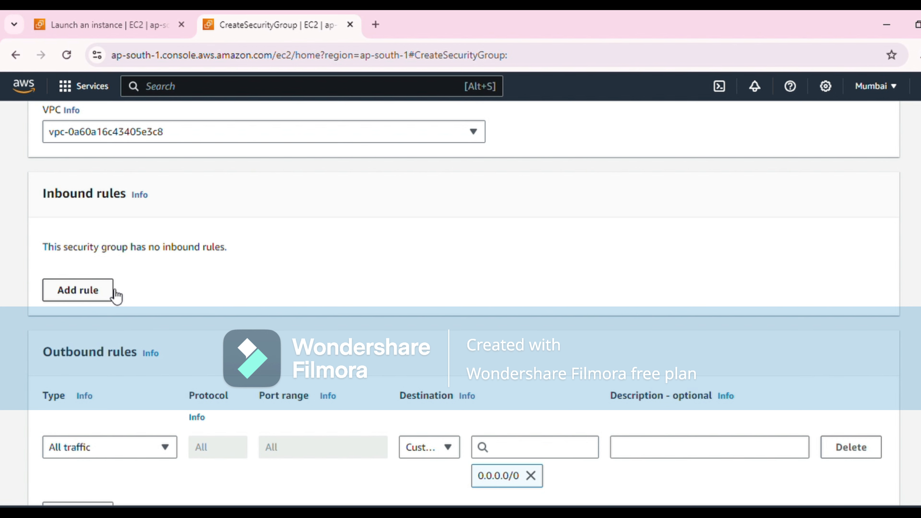
{"action": "left_click", "coordinate": [109, 299]}
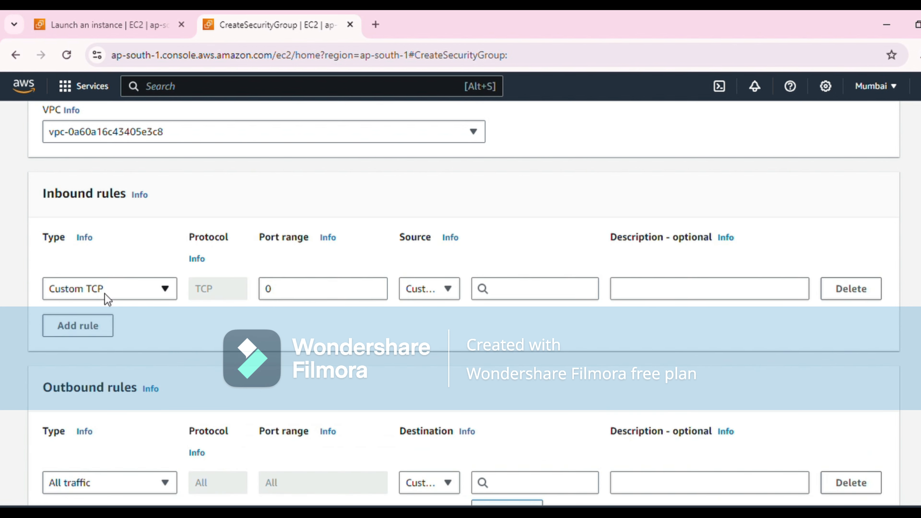
{"action": "left_click", "coordinate": [103, 326]}
{"action": "left_click", "coordinate": [102, 355]}
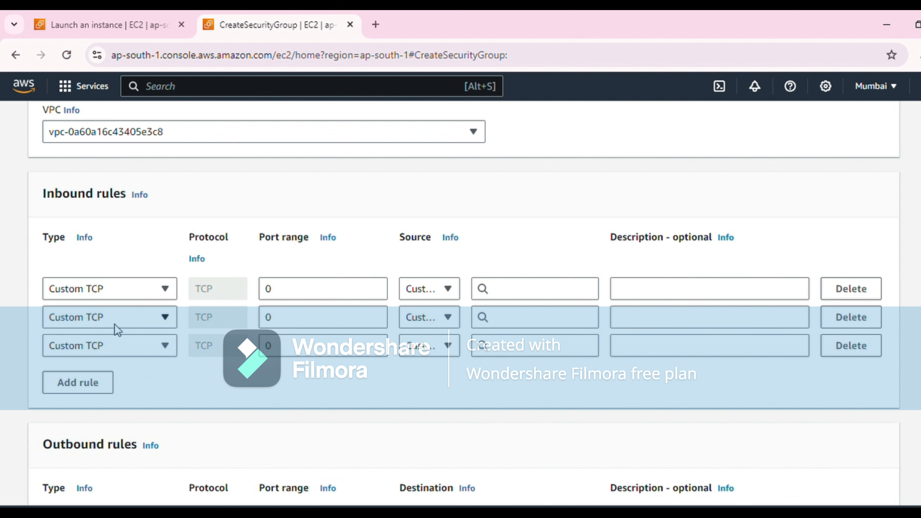
Set the first inbound rule's type to All traffic.
{"action": "left_click", "coordinate": [142, 295]}
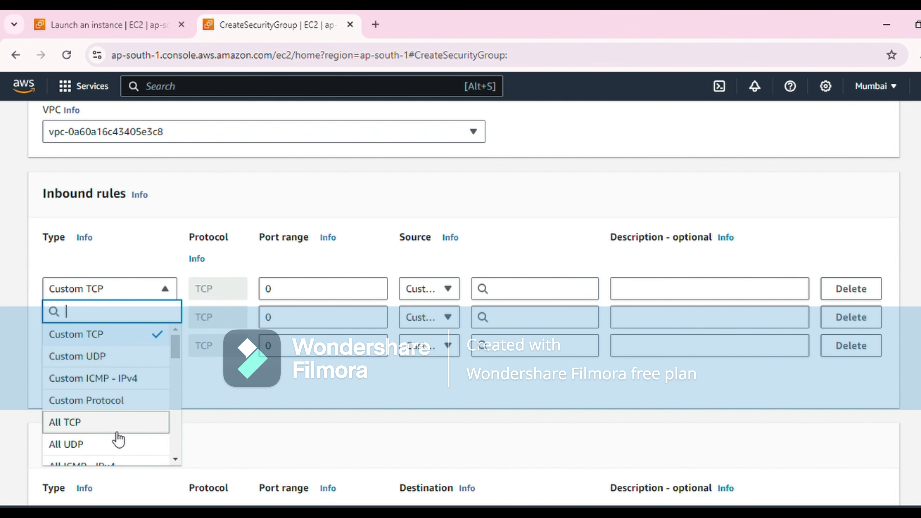
{"action": "scroll", "coordinate": [117, 435], "scroll_direction": "down", "scroll_amount": 4}
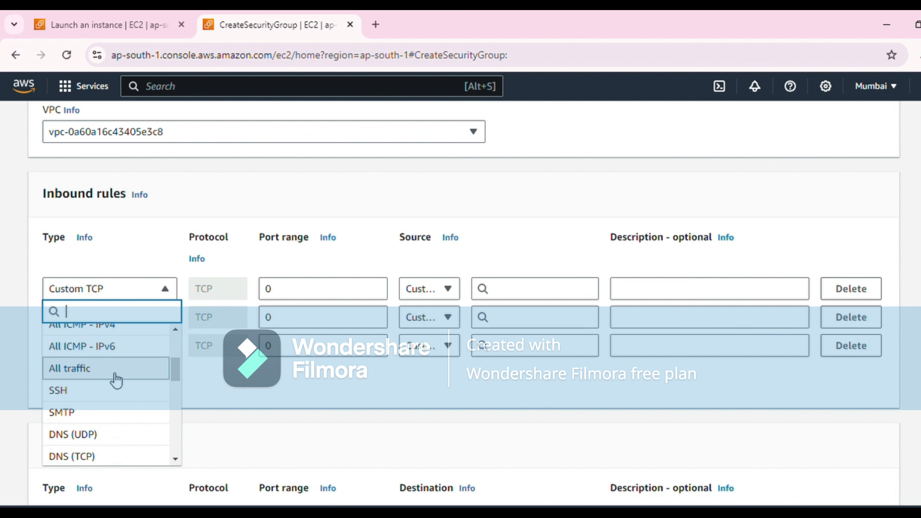
{"action": "left_click", "coordinate": [115, 374]}
{"action": "left_click", "coordinate": [116, 317]}
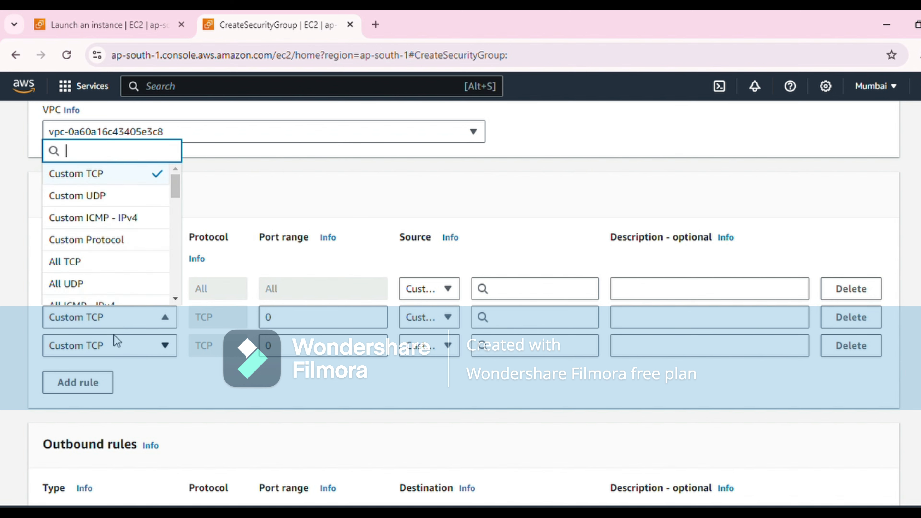
{"action": "scroll", "coordinate": [111, 269], "scroll_direction": "down", "scroll_amount": 2}
{"action": "left_click", "coordinate": [104, 280]}
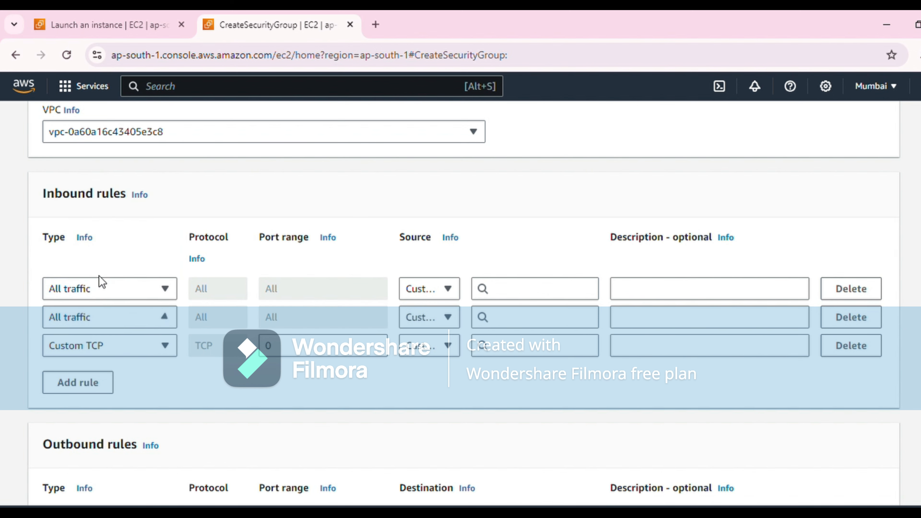
Set the second inbound rule's type to HTTP and the third rule's type to HTTPS.
{"action": "left_click", "coordinate": [88, 324]}
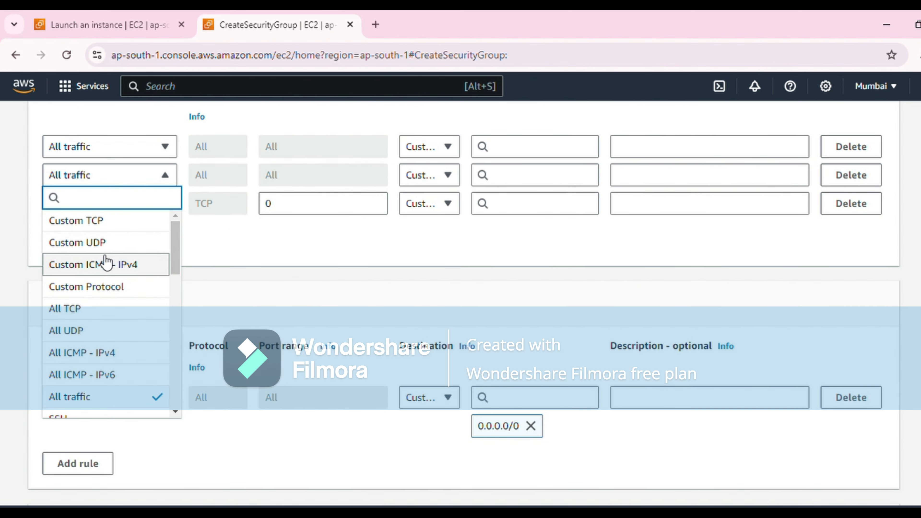
{"action": "scroll", "coordinate": [80, 341], "scroll_direction": "down", "scroll_amount": 3}
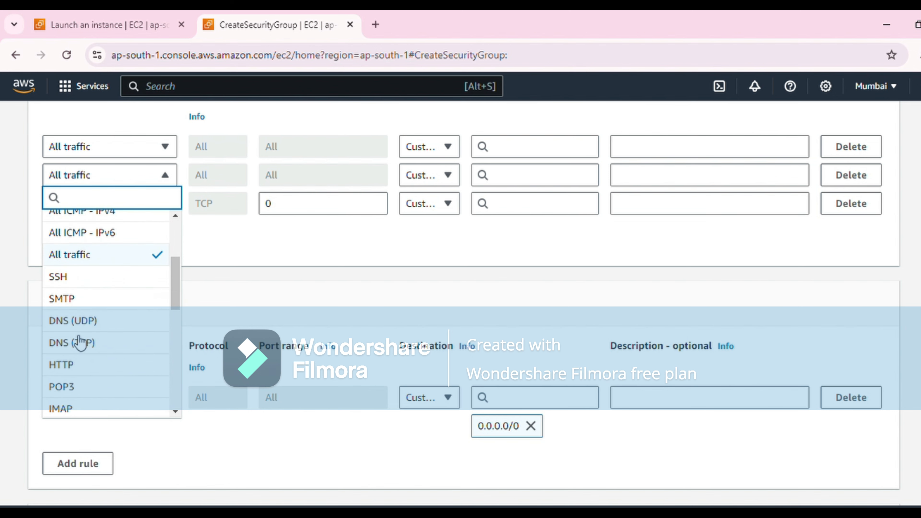
{"action": "left_click", "coordinate": [78, 366]}
{"action": "left_click", "coordinate": [107, 205]}
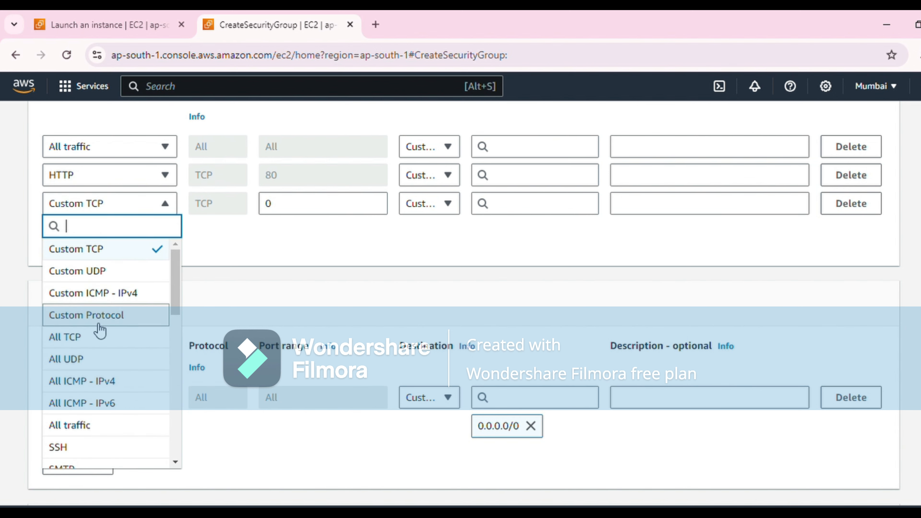
{"action": "scroll", "coordinate": [99, 328], "scroll_direction": "down", "scroll_amount": 5}
{"action": "scroll", "coordinate": [103, 382], "scroll_direction": "down", "scroll_amount": 2}
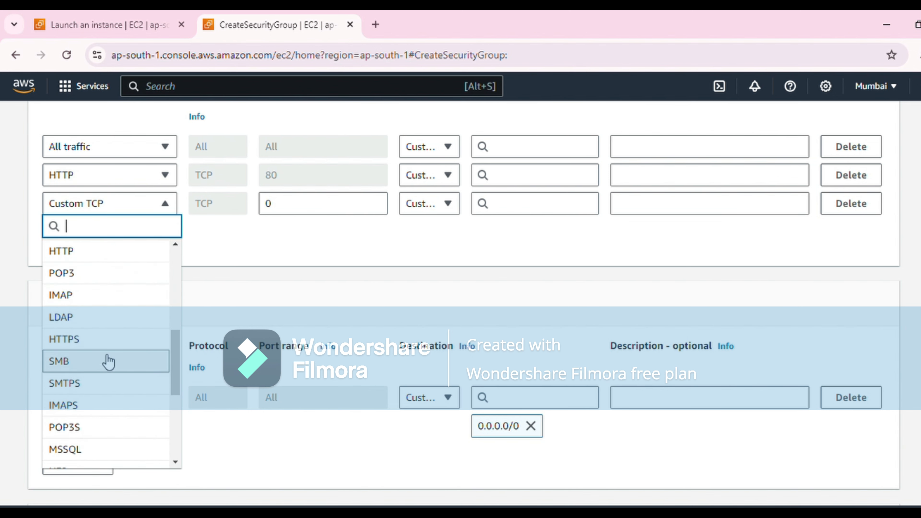
{"action": "left_click", "coordinate": [99, 339]}
Set the source of all three inbound rules to Anywhere-IPv4 and create the security group.
{"action": "left_click", "coordinate": [429, 147]}
{"action": "left_click", "coordinate": [439, 192]}
{"action": "left_click", "coordinate": [428, 205]}
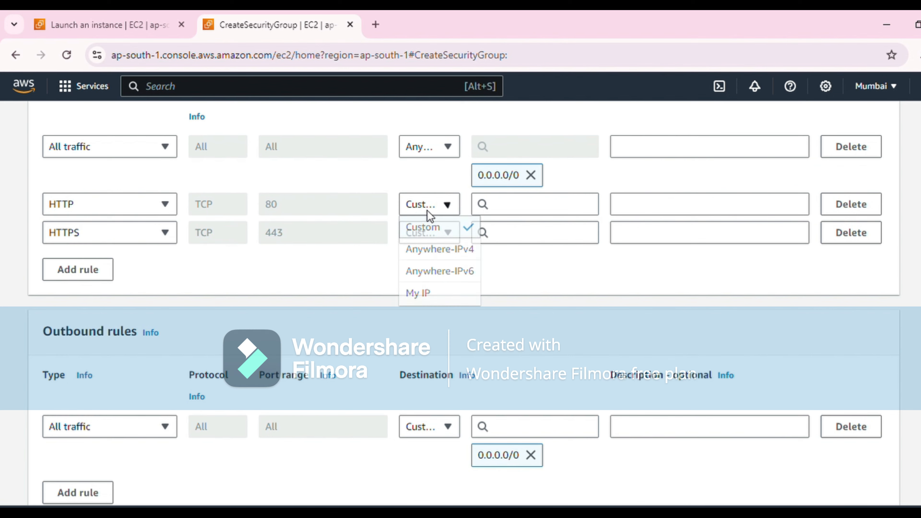
{"action": "left_click", "coordinate": [423, 249]}
{"action": "left_click", "coordinate": [423, 260]}
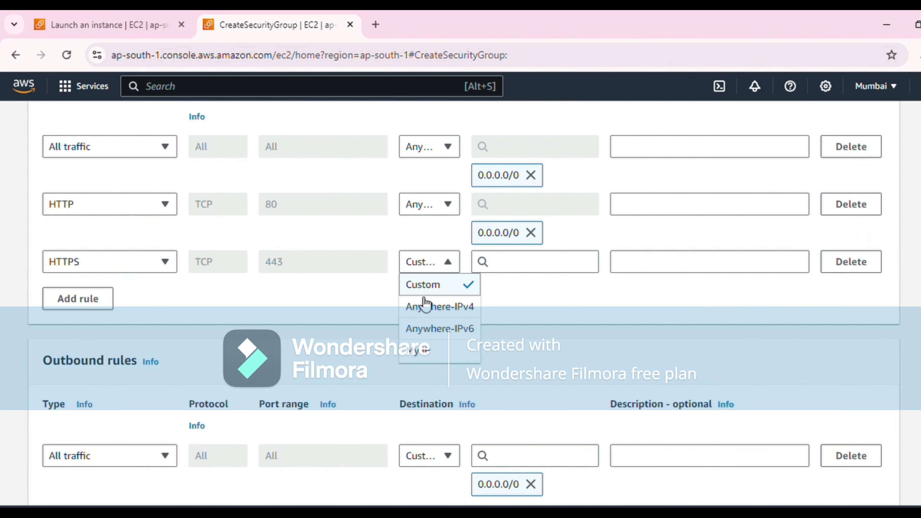
{"action": "left_click", "coordinate": [421, 306]}
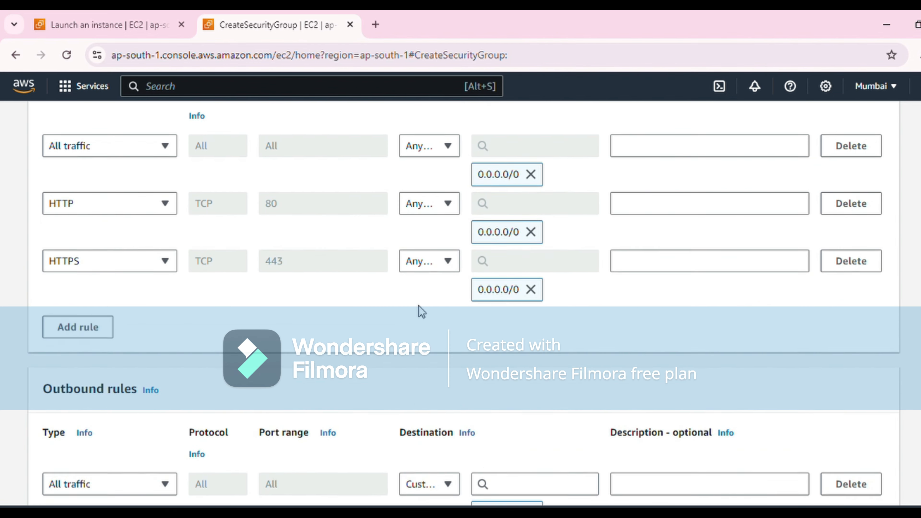
{"action": "scroll", "coordinate": [421, 307], "scroll_direction": "down", "scroll_amount": 6}
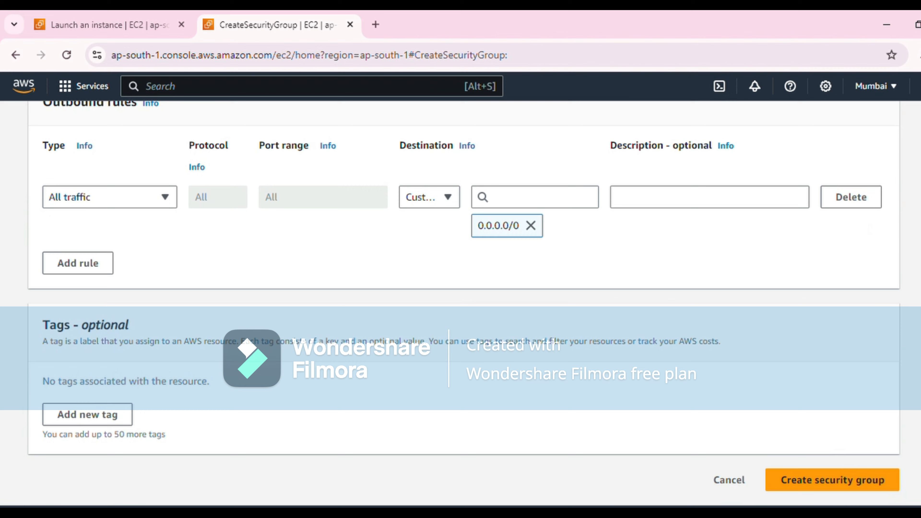
{"action": "left_click", "coordinate": [866, 486]}
Assign the existing mysec security group to the instance being launched and add a second 8 GiB gp3 EBS volume.
{"action": "left_click", "coordinate": [67, 26]}
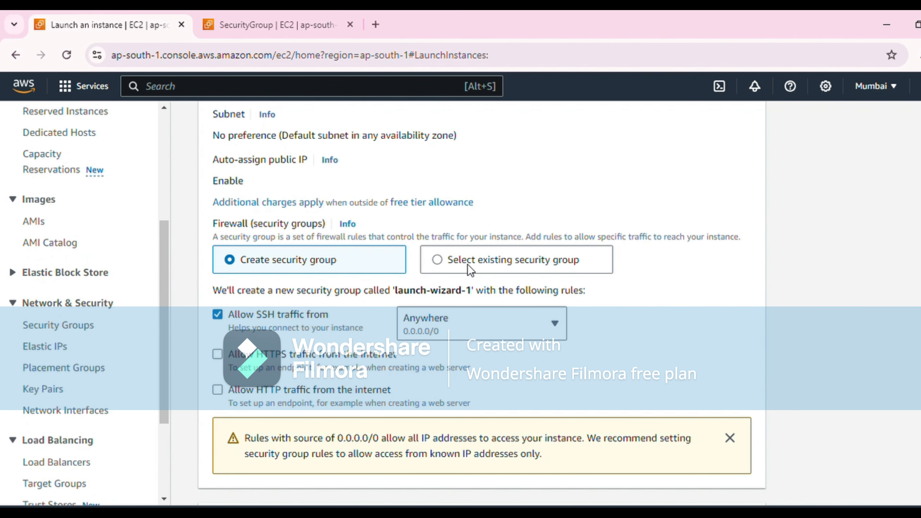
{"action": "left_click", "coordinate": [469, 268]}
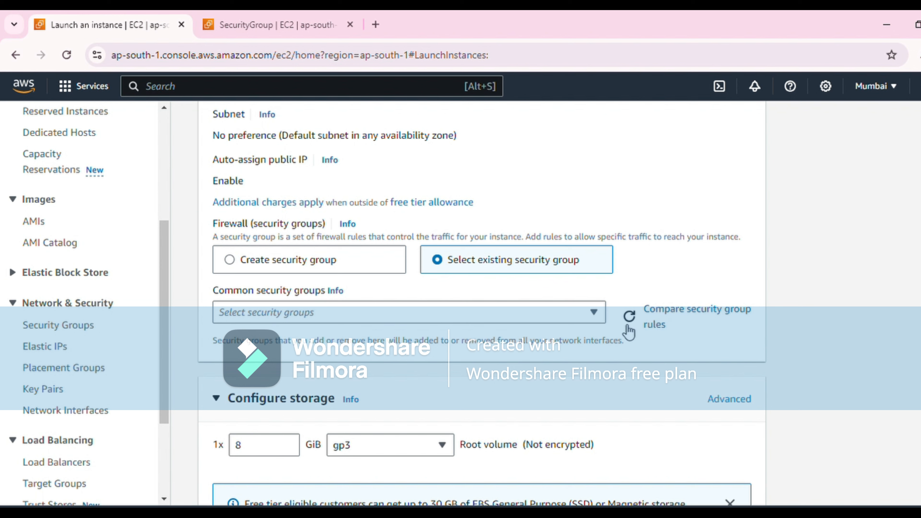
{"action": "left_click", "coordinate": [594, 312]}
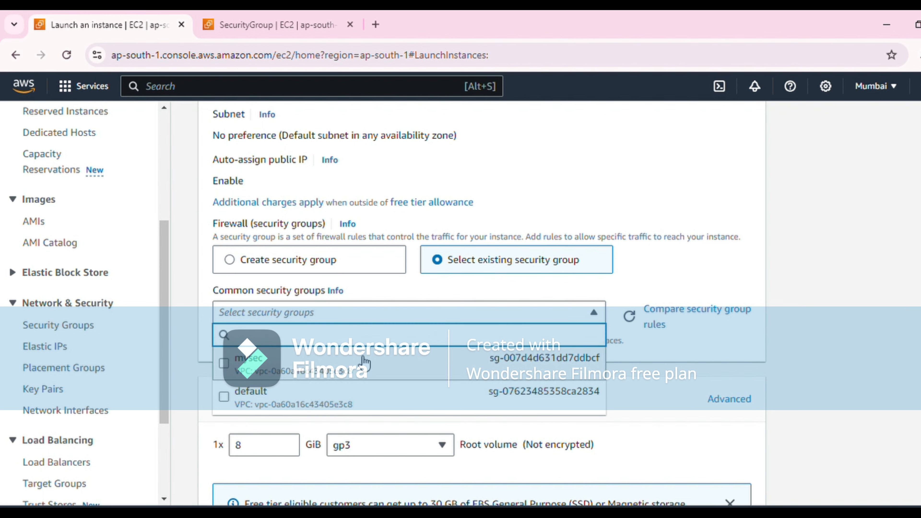
{"action": "left_click", "coordinate": [318, 377]}
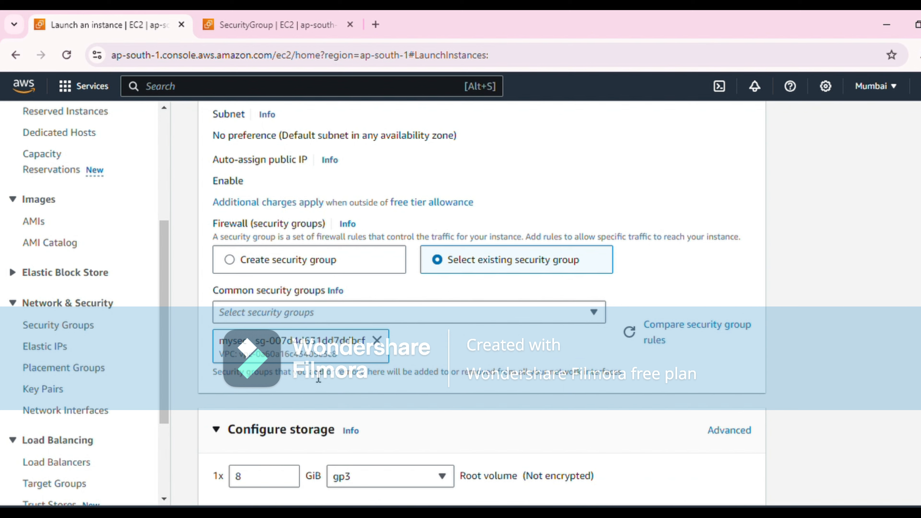
{"action": "scroll", "coordinate": [318, 379], "scroll_direction": "down", "scroll_amount": 5}
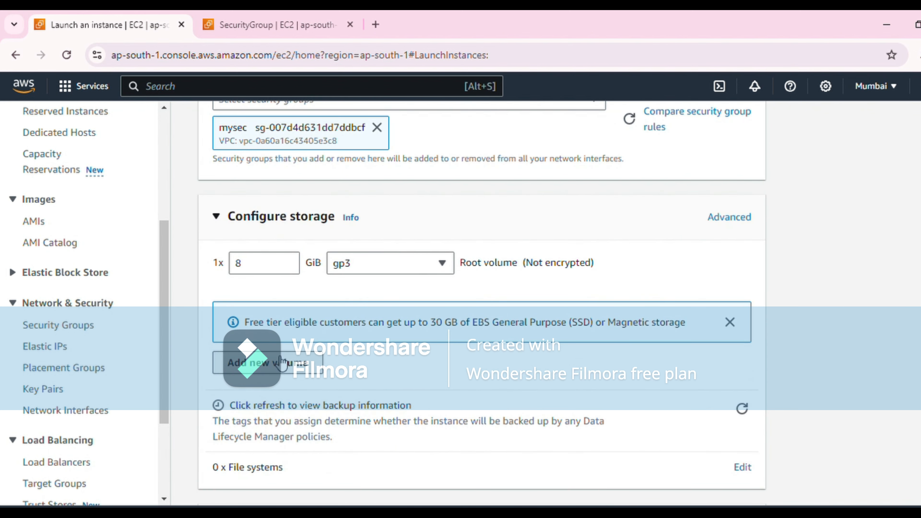
{"action": "left_click", "coordinate": [270, 363]}
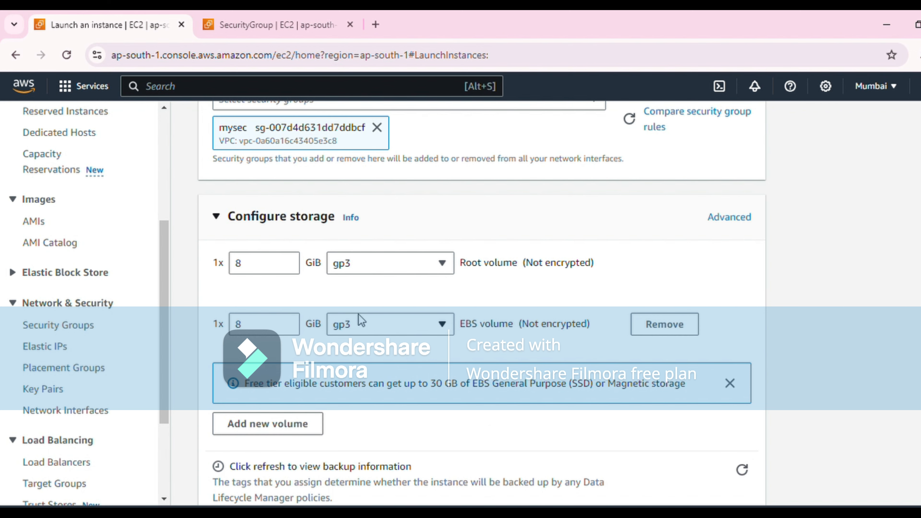
Enter a user data bash script that updates yum, installs and enables httpd, sets /var/www ownership and permissions, and writes a hostname greeting to /var/www/html/index.html.
{"action": "scroll", "coordinate": [367, 316], "scroll_direction": "down", "scroll_amount": 10}
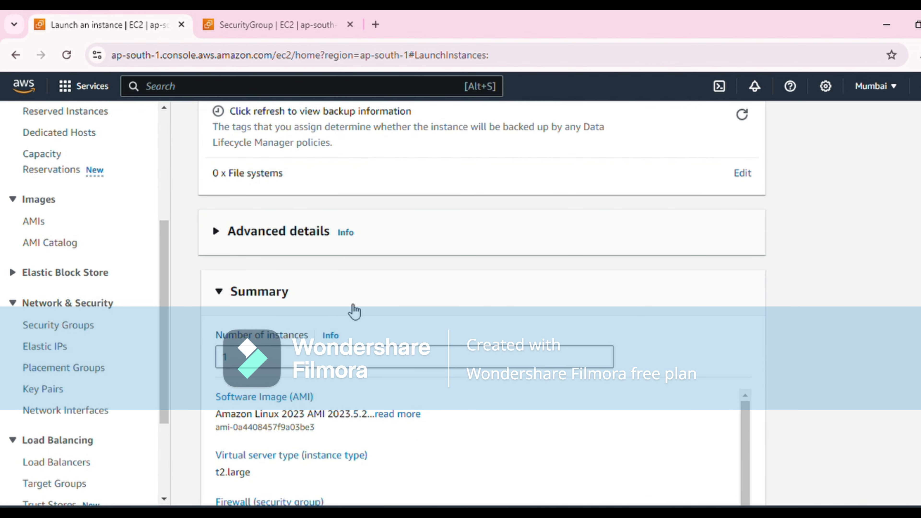
{"action": "left_click", "coordinate": [230, 238]}
{"action": "scroll", "coordinate": [370, 371], "scroll_direction": "down", "scroll_amount": 5}
{"action": "scroll", "coordinate": [368, 371], "scroll_direction": "down", "scroll_amount": 15}
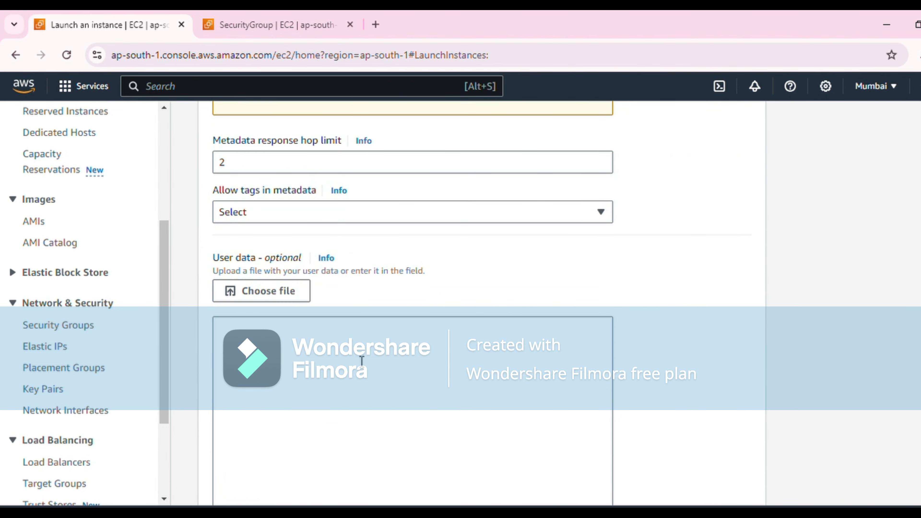
{"action": "left_click", "coordinate": [357, 341]}
{"action": "scroll", "coordinate": [357, 341], "scroll_direction": "up", "scroll_amount": 3}
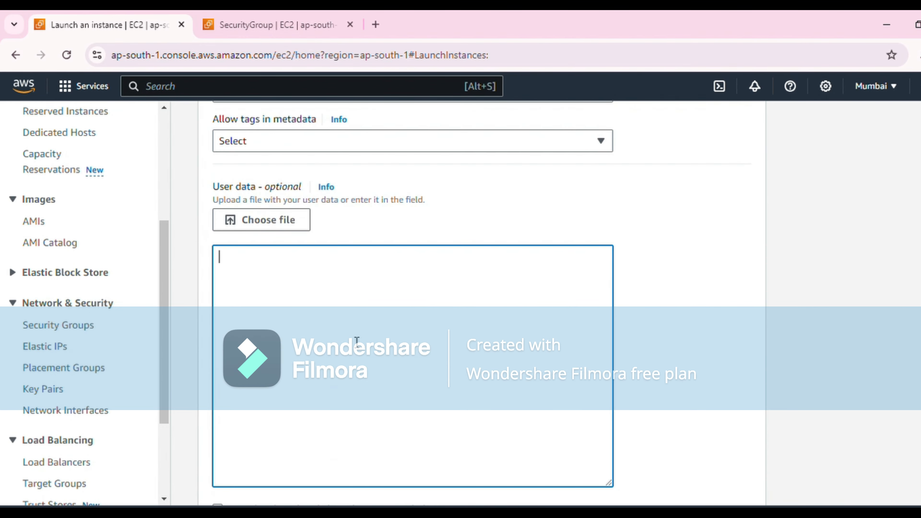
{"action": "type", "text": "#!/bin/bash yum update -y yum install -y httpd systemctl start httpd systemctl enable httpd usermod -a -G apache ec2-user chown -R ec2-user:apache /var/www chmod 2775 /var/www echo \"hai this is vamsi from $(hostname)\" > /var/www/html/index.html"}
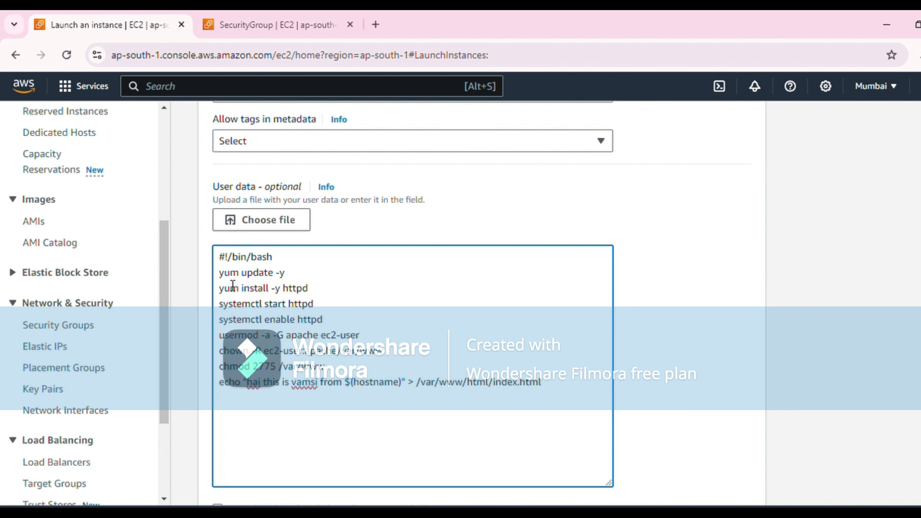
Launch the configured instance.
{"action": "scroll", "coordinate": [433, 376], "scroll_direction": "down", "scroll_amount": 5}
{"action": "scroll", "coordinate": [464, 379], "scroll_direction": "down", "scroll_amount": 5}
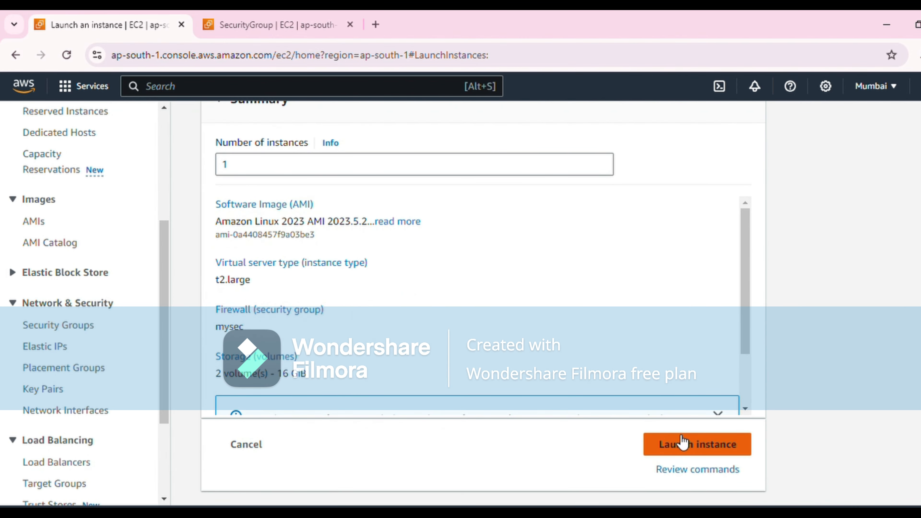
{"action": "left_click", "coordinate": [683, 443]}
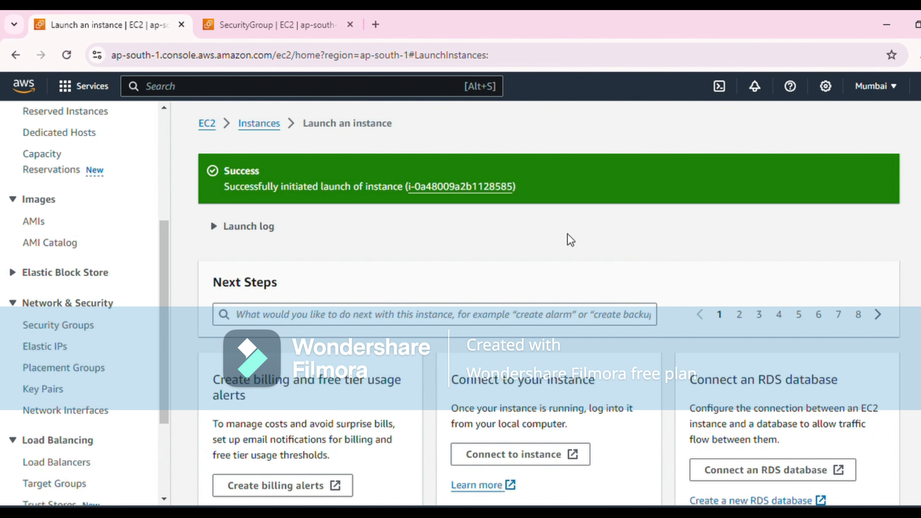
Copy the public IPv4 address of the launched demo instance and open it in a new browser tab to check the web page.
{"action": "left_click", "coordinate": [485, 187]}
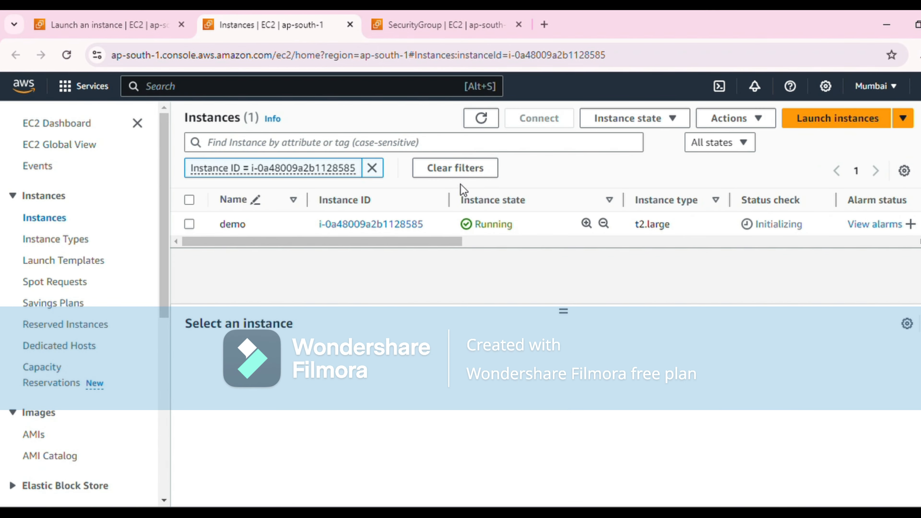
{"action": "left_click", "coordinate": [189, 224]}
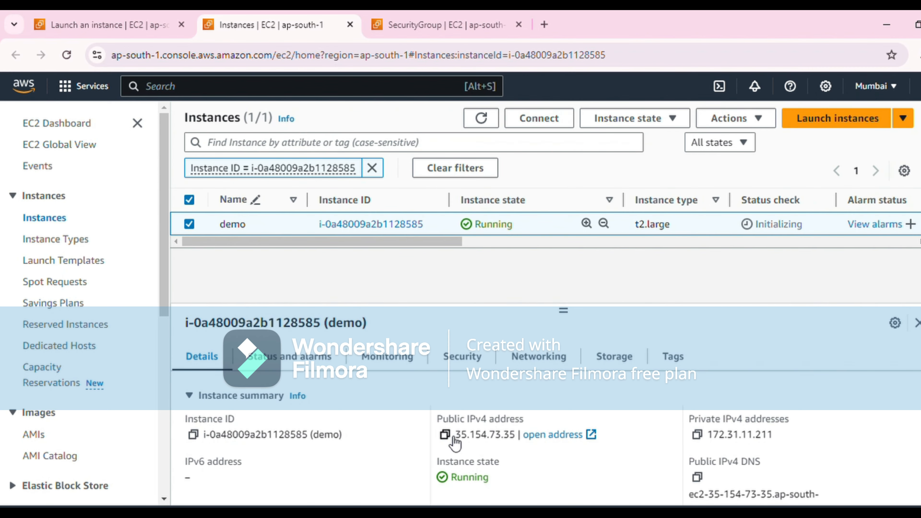
{"action": "left_click", "coordinate": [445, 434]}
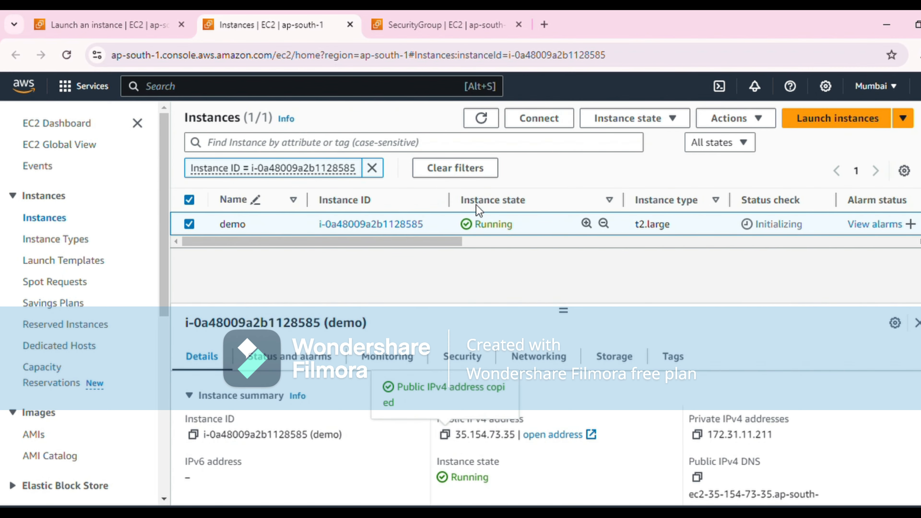
{"action": "left_click", "coordinate": [544, 25]}
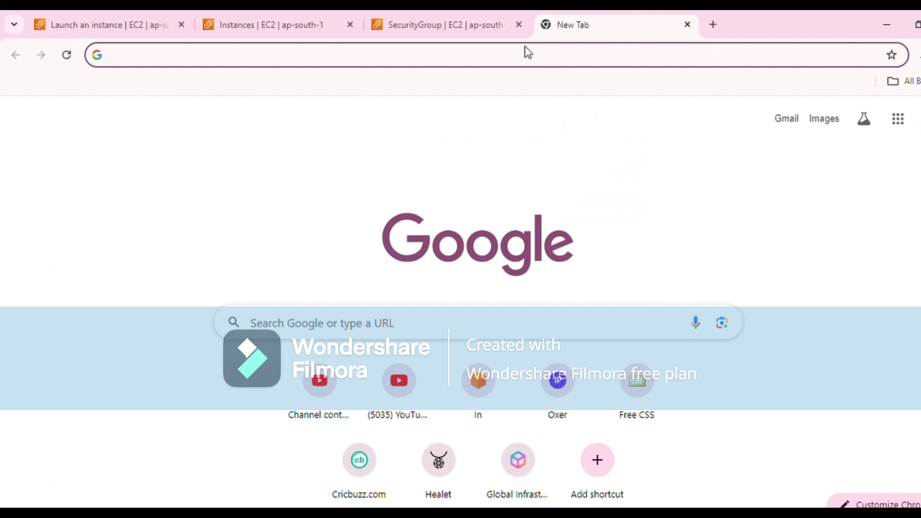
{"action": "key", "text": "ctrl+v"}
{"action": "key", "text": "Return"}
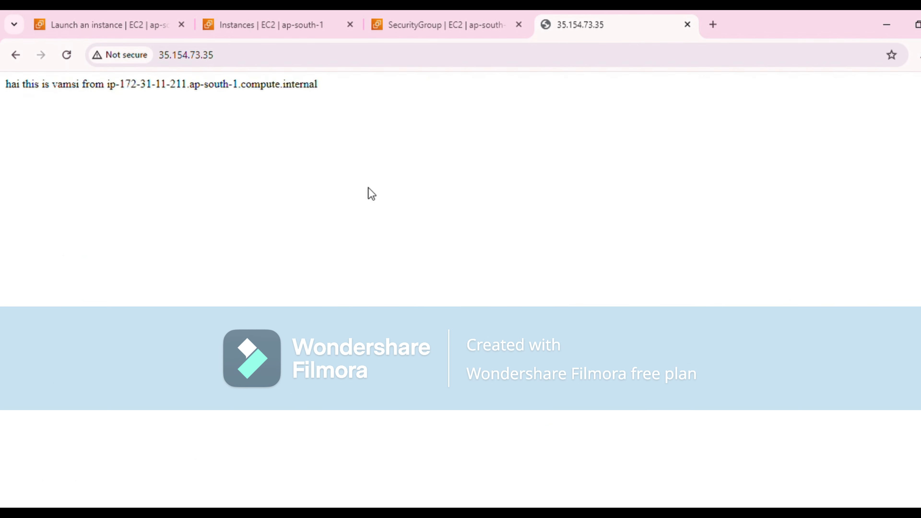
{"action": "left_click_drag", "start_coordinate": [1, 84], "coordinate": [370, 142]}
{"action": "left_click", "coordinate": [372, 173]}
Return to the EC2 instances and begin creating an image from the demo instance.
{"action": "left_click", "coordinate": [258, 32]}
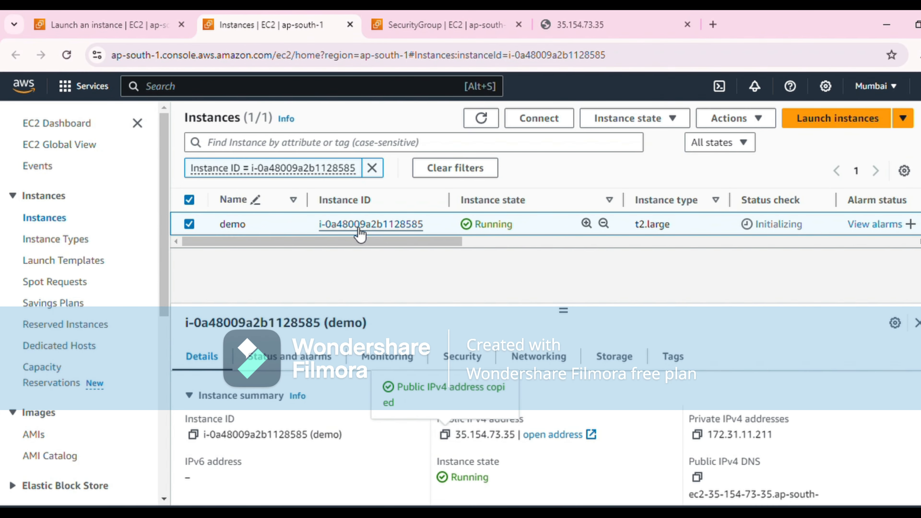
{"action": "left_click", "coordinate": [386, 225]}
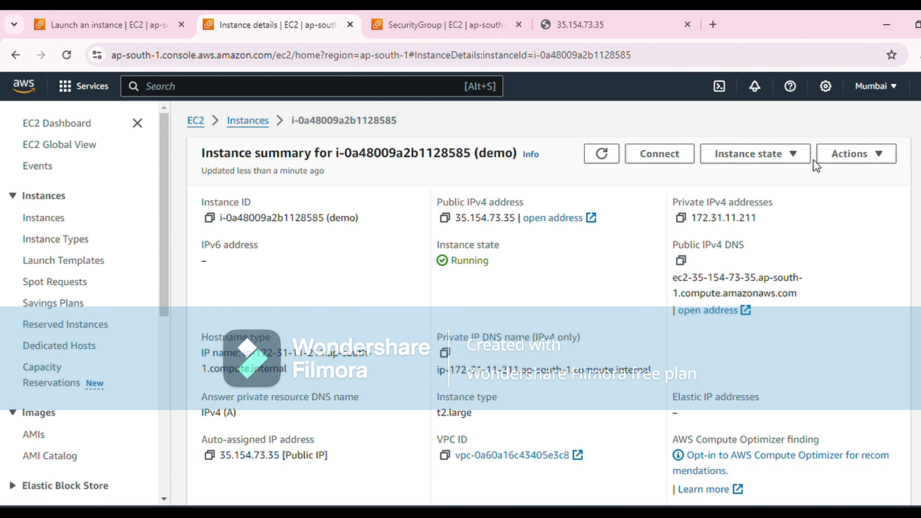
{"action": "left_click", "coordinate": [840, 160]}
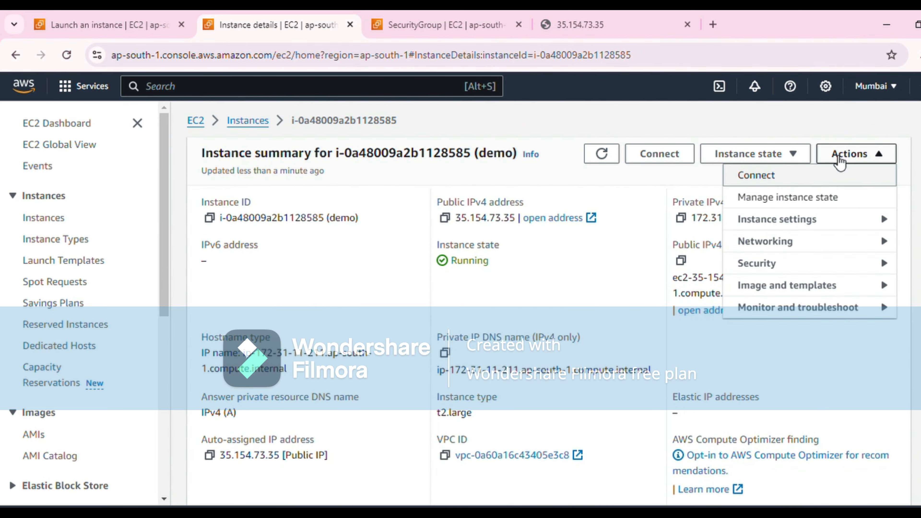
{"action": "mouse_move", "coordinate": [807, 290]}
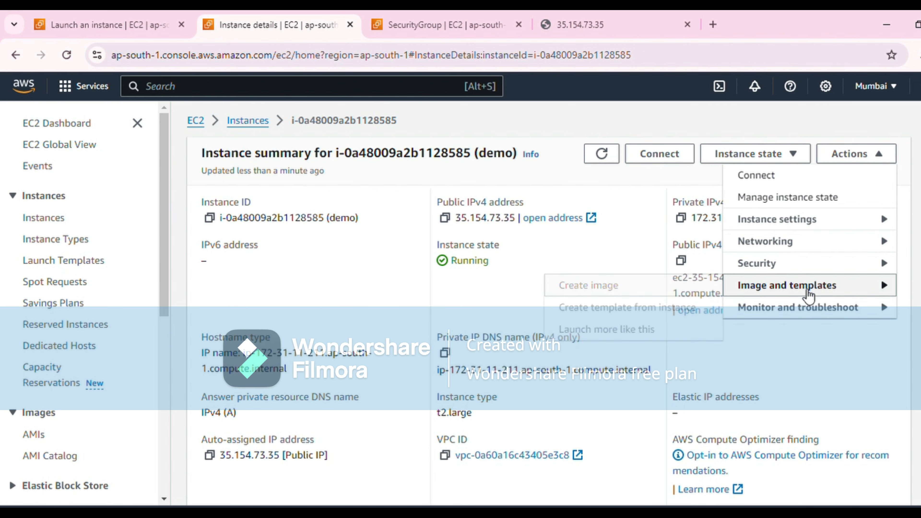
{"action": "left_click", "coordinate": [588, 286]}
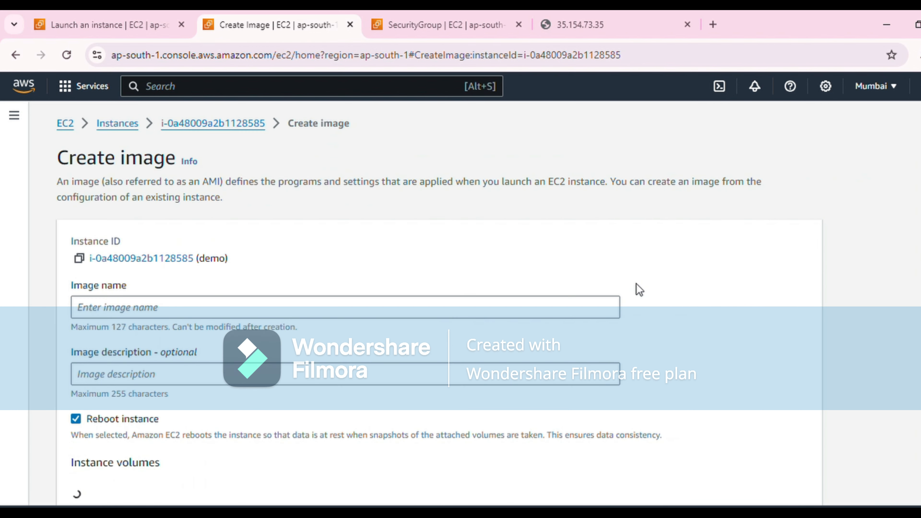
Name the image myownAMI and describe it as "aceess for all".
{"action": "left_click", "coordinate": [343, 317]}
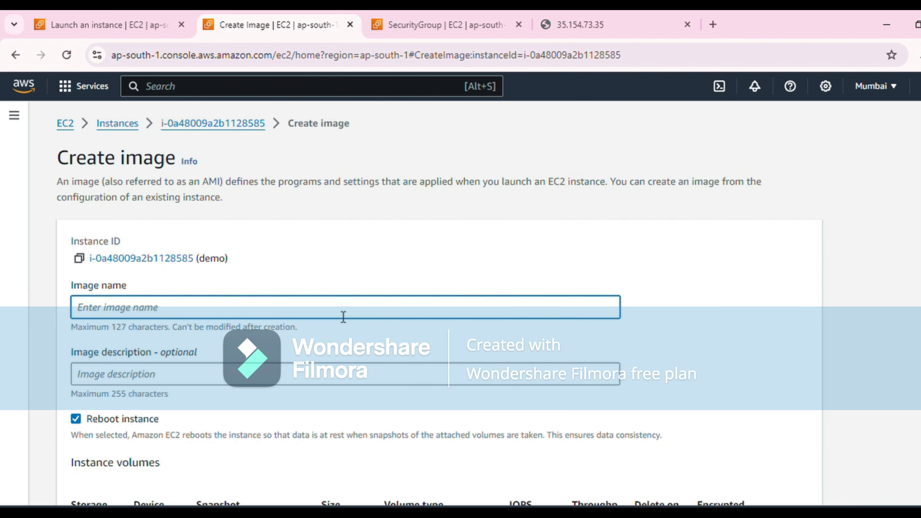
{"action": "type", "text": "m"}
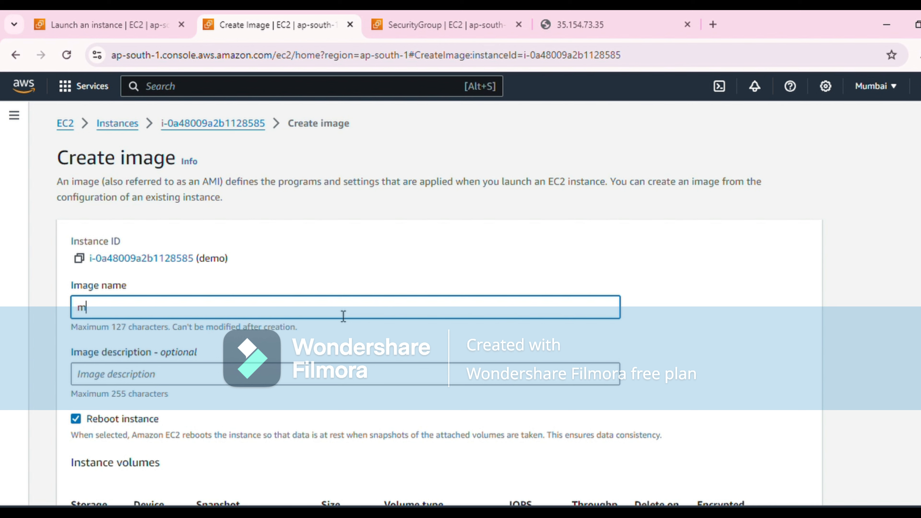
{"action": "type", "text": "yownAMI"}
{"action": "left_click", "coordinate": [244, 380]}
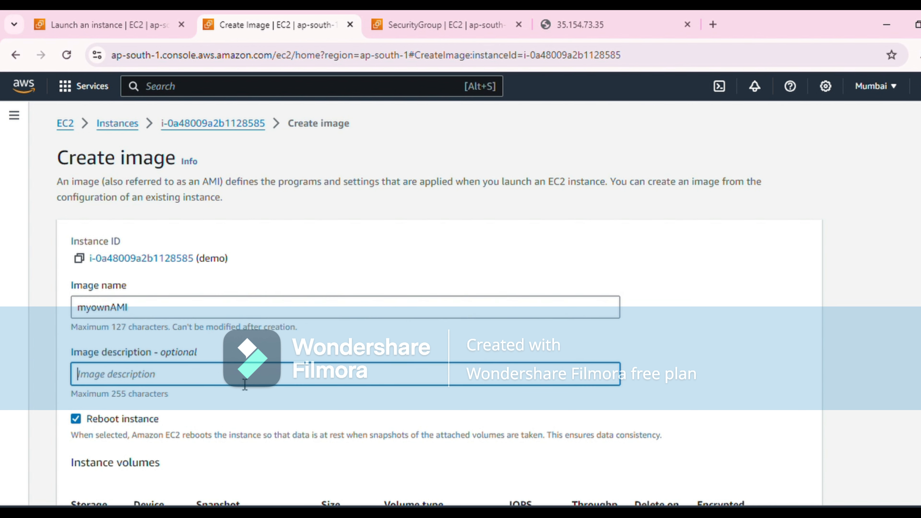
{"action": "type", "text": "aceess fo"}
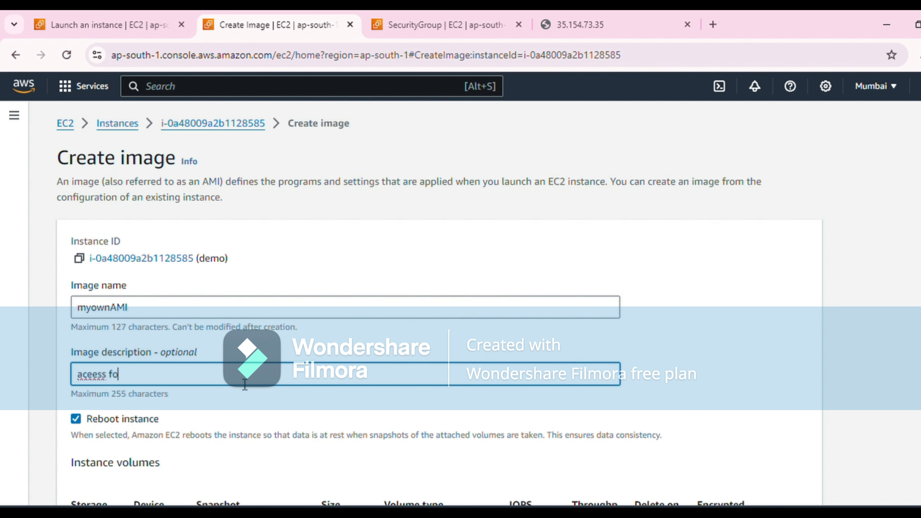
{"action": "type", "text": "r all"}
Enable delete on termination for the editable instance volume and create the image.
{"action": "scroll", "coordinate": [243, 381], "scroll_direction": "down", "scroll_amount": 7}
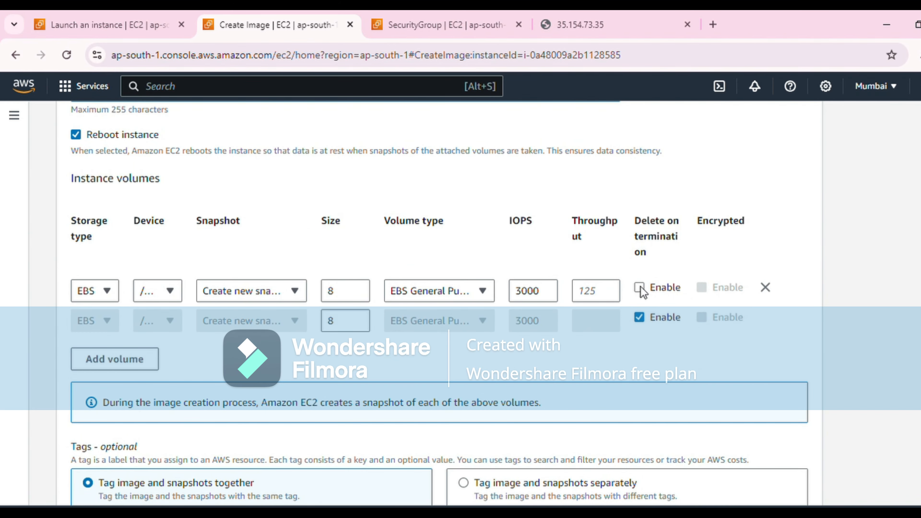
{"action": "left_click", "coordinate": [639, 289]}
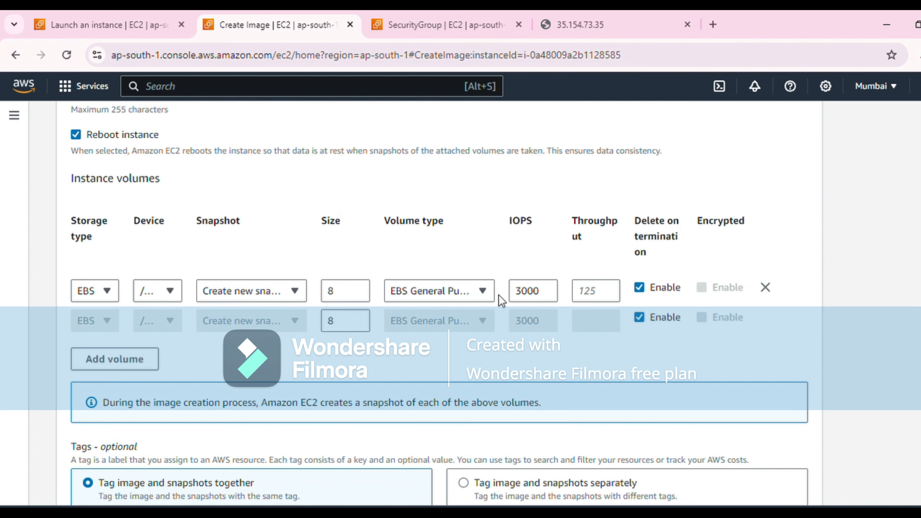
{"action": "scroll", "coordinate": [495, 293], "scroll_direction": "down", "scroll_amount": 4}
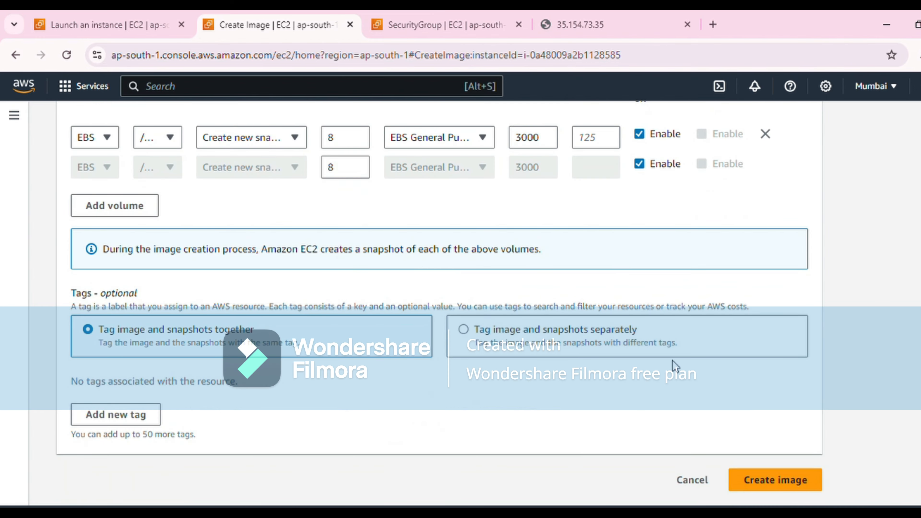
{"action": "left_click", "coordinate": [765, 484]}
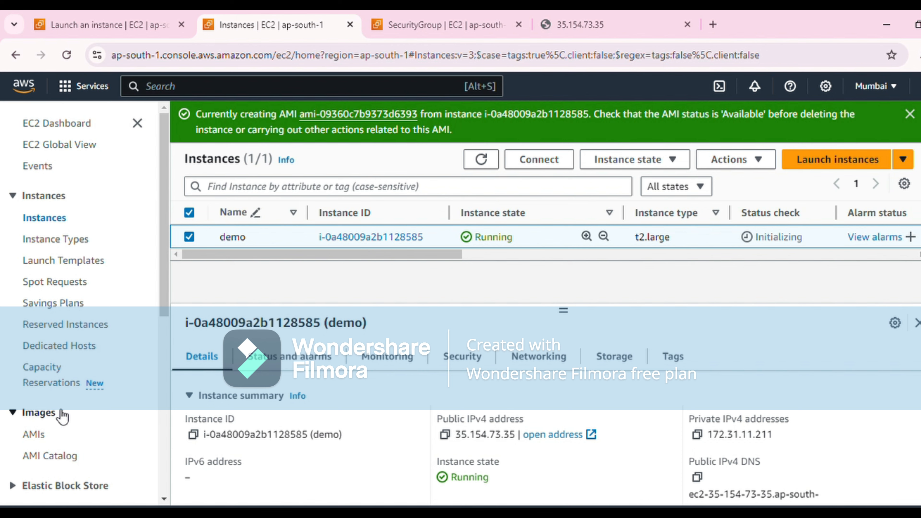
Fill in the Name of myownAMI in the AMI list with the person's first name and check the image's status.
{"action": "left_click", "coordinate": [34, 436]}
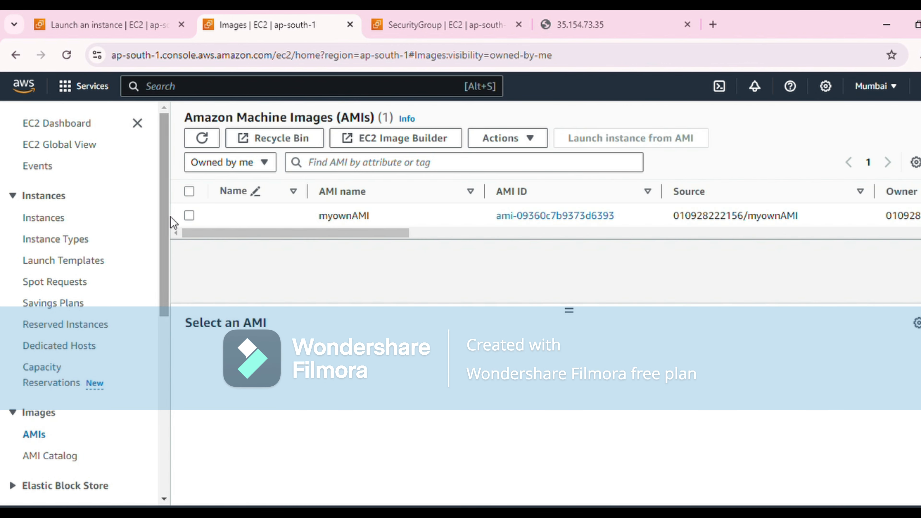
{"action": "mouse_move", "coordinate": [267, 223]}
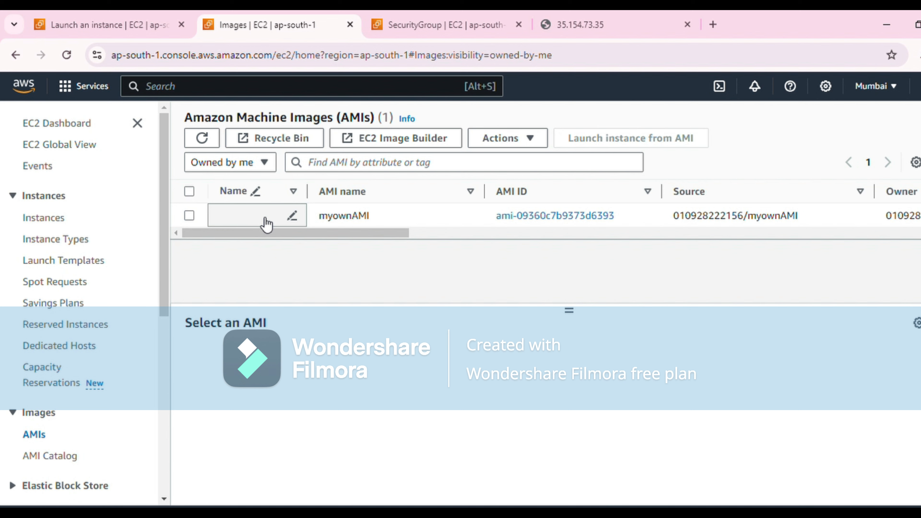
{"action": "left_click", "coordinate": [292, 215]}
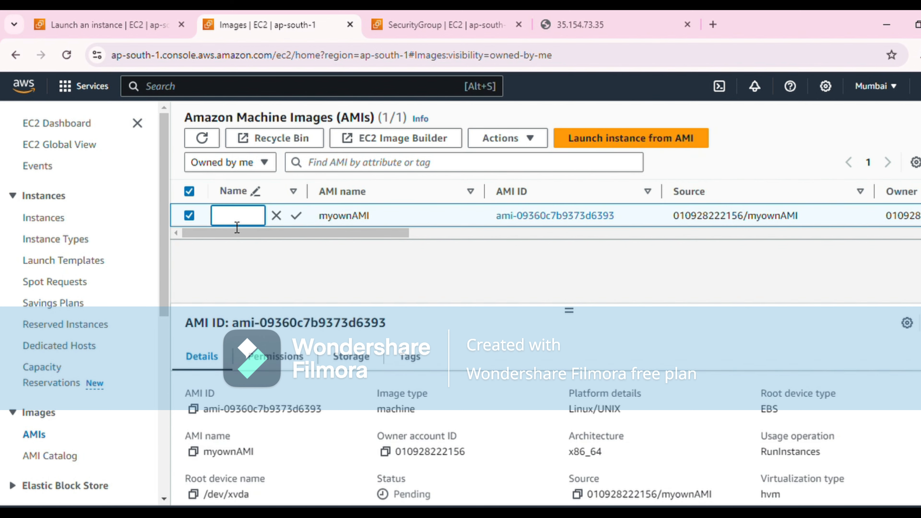
{"action": "type", "text": "vamsi"}
{"action": "left_click", "coordinate": [296, 216]}
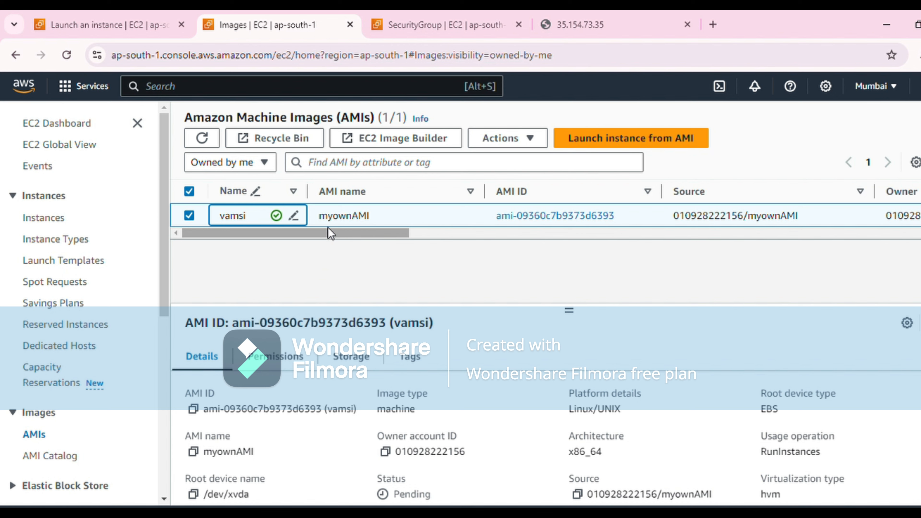
{"action": "left_click_drag", "start_coordinate": [329, 232], "coordinate": [523, 235]}
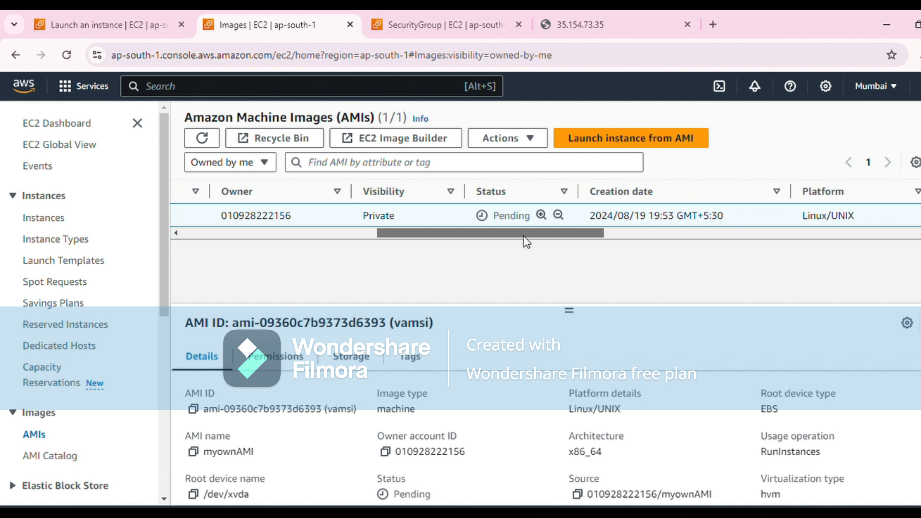
Refresh the AMI list and check the status of myownAMI.
{"action": "left_click", "coordinate": [192, 139]}
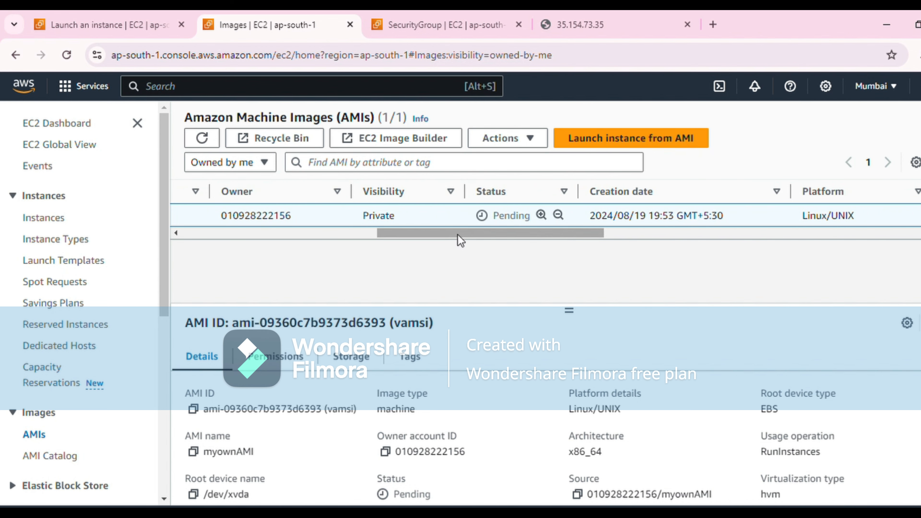
{"action": "left_click_drag", "start_coordinate": [457, 235], "coordinate": [807, 242]}
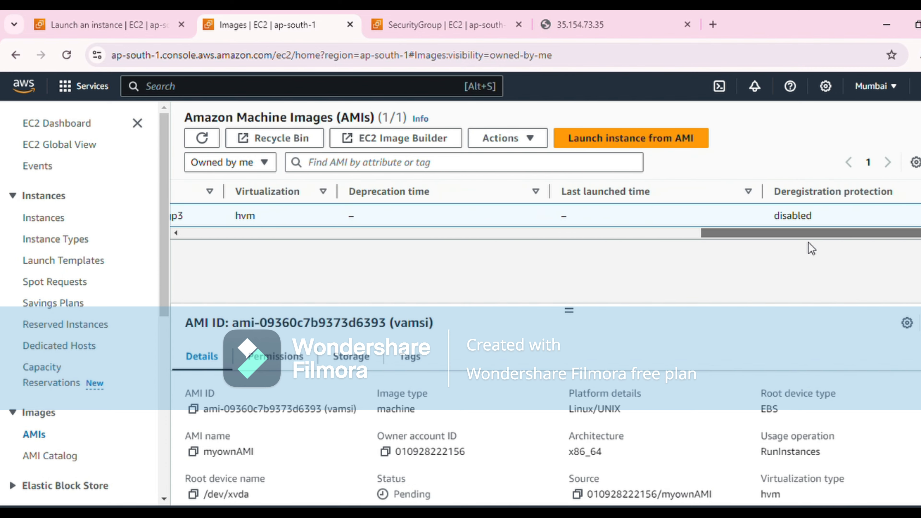
{"action": "left_click_drag", "start_coordinate": [889, 237], "coordinate": [123, 236]}
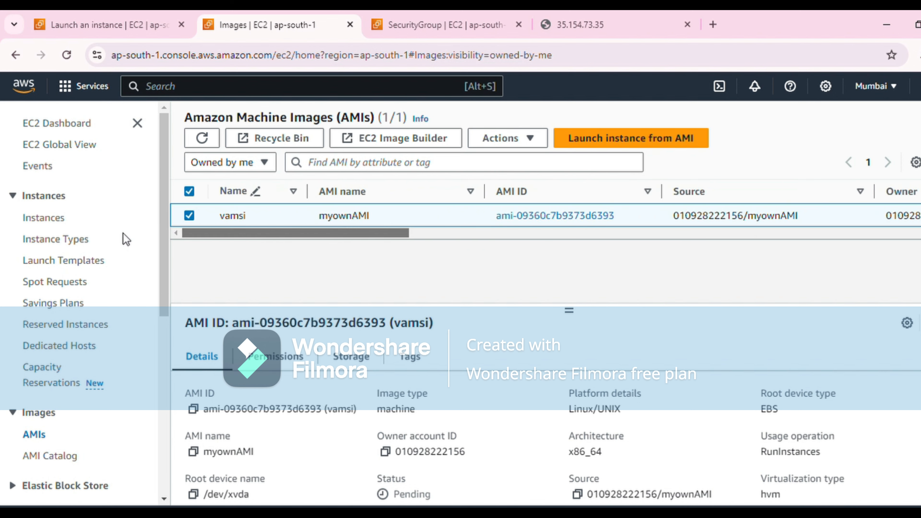
{"action": "left_click_drag", "start_coordinate": [261, 243], "coordinate": [449, 241]}
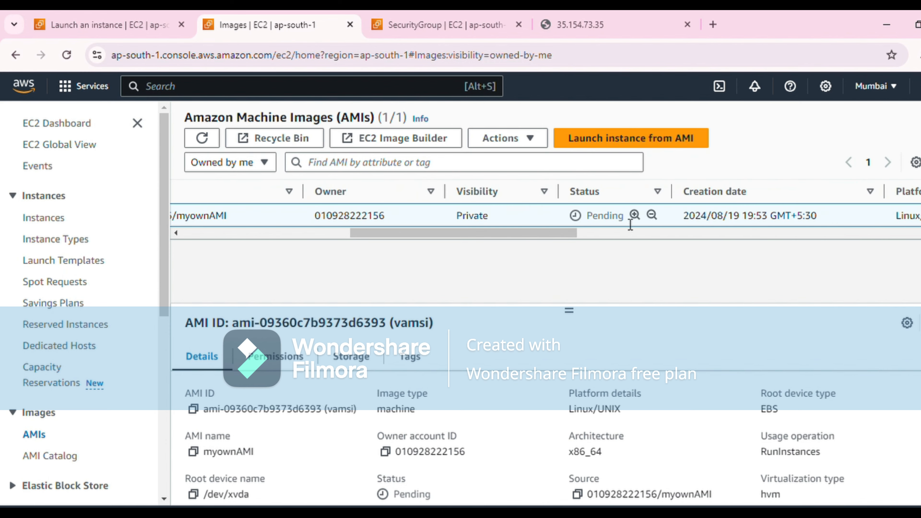
{"action": "left_click", "coordinate": [205, 137]}
{"action": "left_click", "coordinate": [205, 138]}
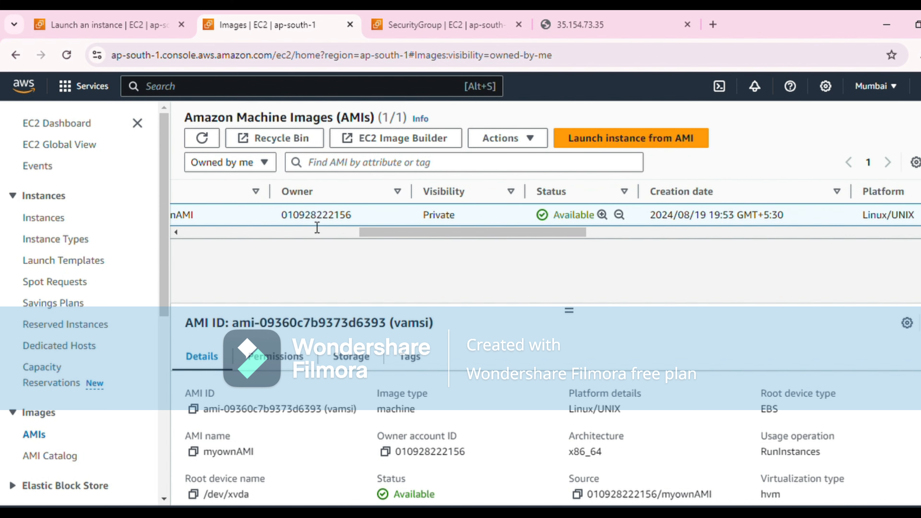
Select myownAMI in the AMI list and start launching an instance from it.
{"action": "left_click_drag", "start_coordinate": [404, 234], "coordinate": [212, 273]}
{"action": "left_click", "coordinate": [189, 214]}
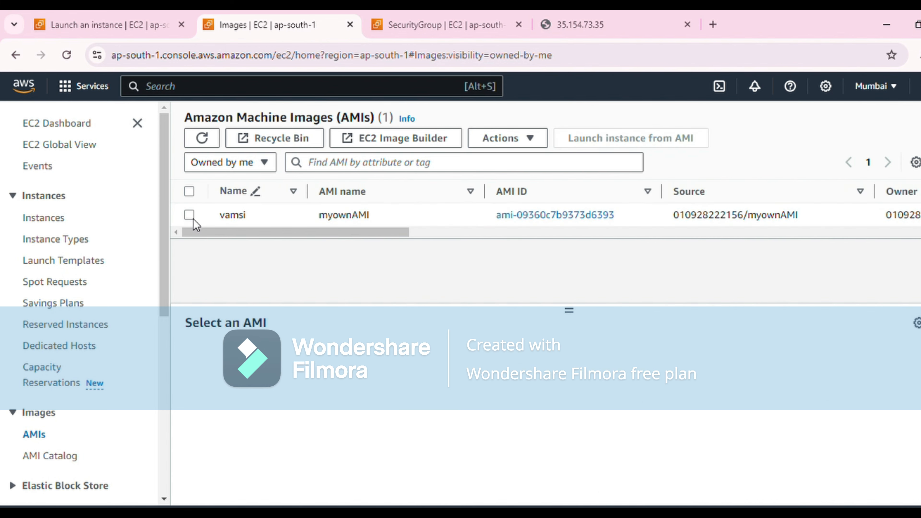
{"action": "left_click", "coordinate": [190, 215]}
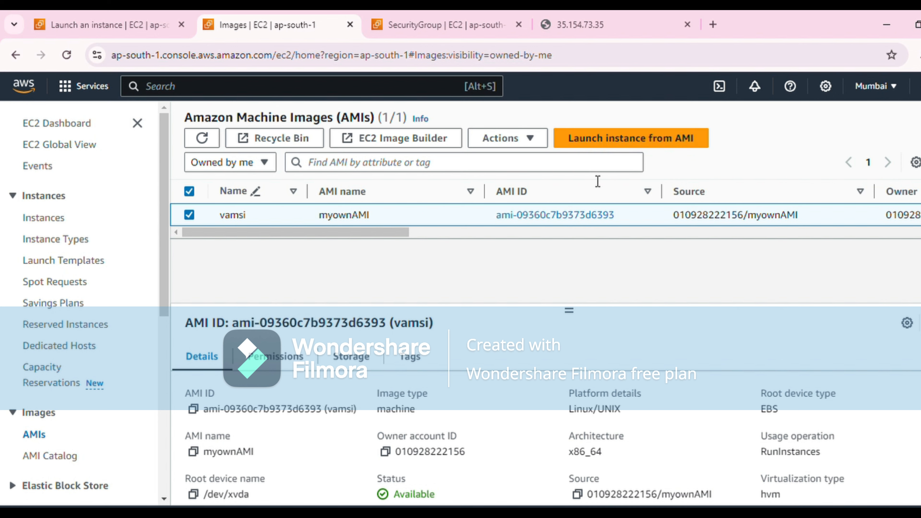
{"action": "left_click", "coordinate": [664, 147]}
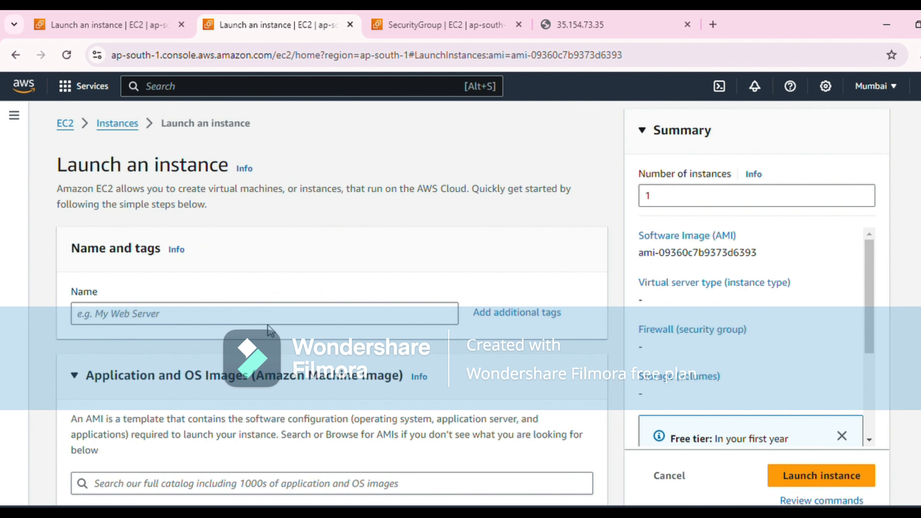
Name the new instance myAmi and use myownAMI from the AMIs owned by the account.
{"action": "left_click", "coordinate": [251, 319]}
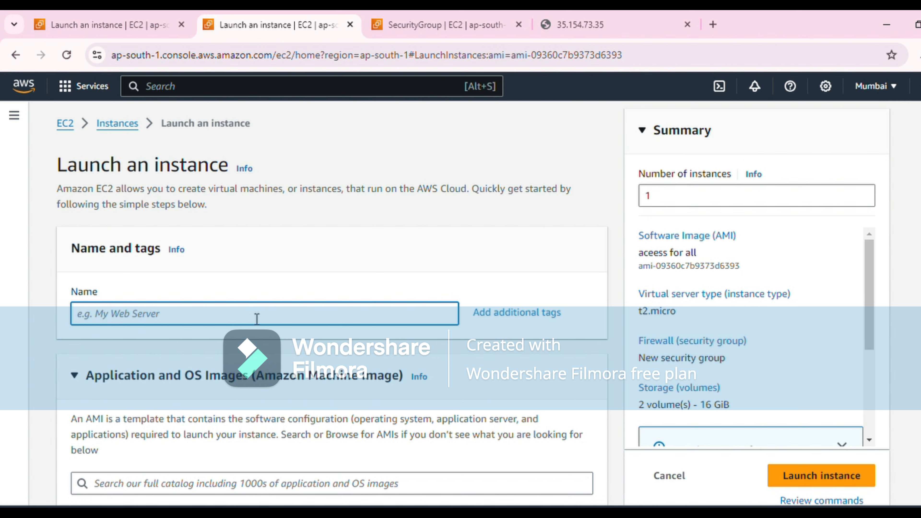
{"action": "type", "text": "my"}
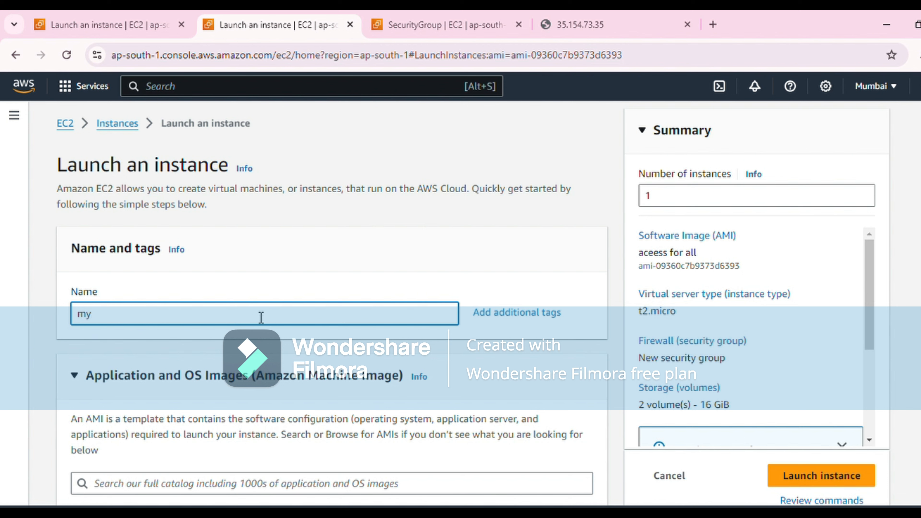
{"action": "type", "text": "Ami"}
{"action": "scroll", "coordinate": [244, 318], "scroll_direction": "down", "scroll_amount": 5}
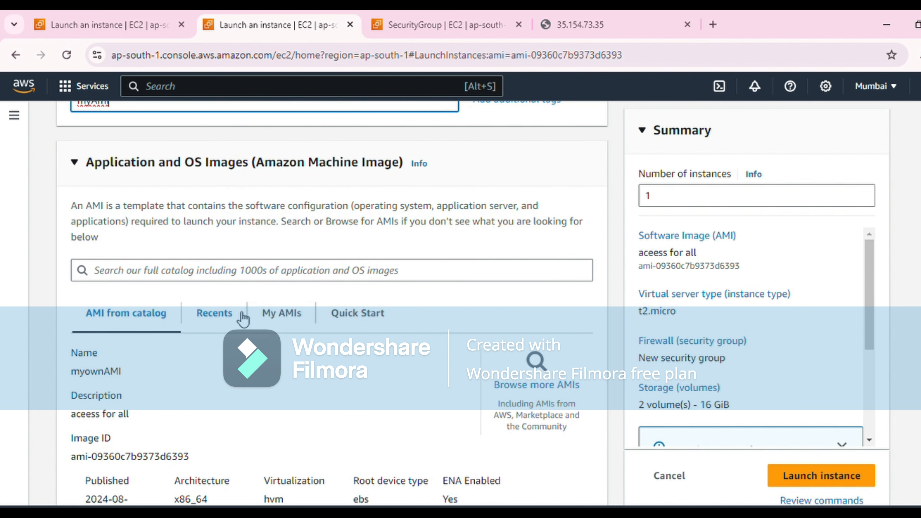
{"action": "left_click", "coordinate": [286, 318]}
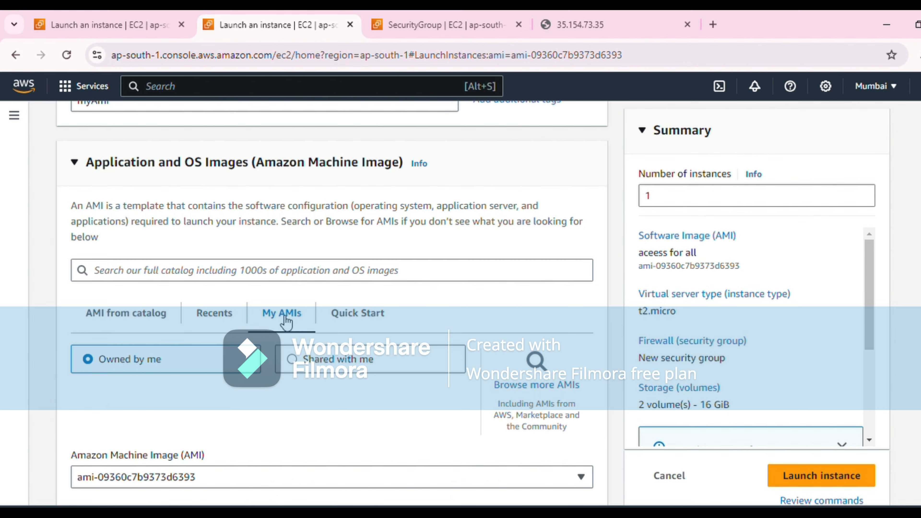
{"action": "scroll", "coordinate": [315, 280], "scroll_direction": "down", "scroll_amount": 4}
{"action": "scroll", "coordinate": [310, 279], "scroll_direction": "up", "scroll_amount": 2}
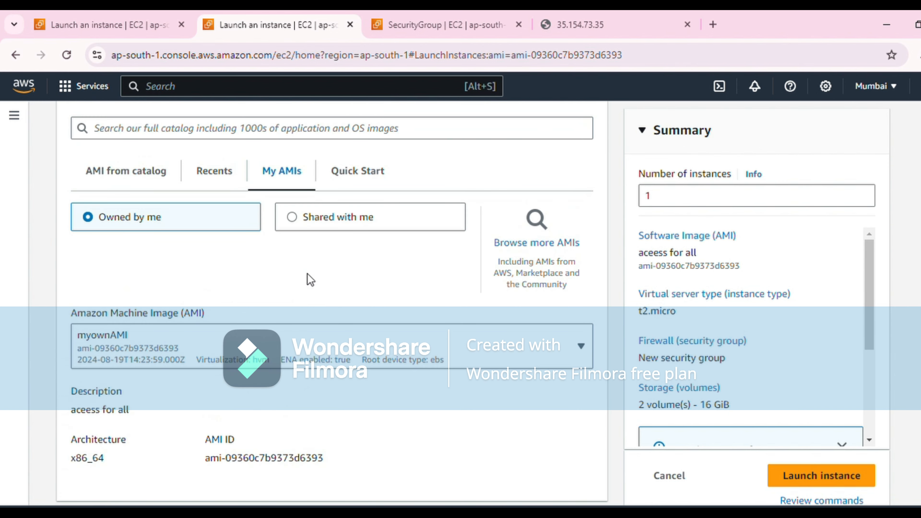
Set the instance type to t2.large.
{"action": "scroll", "coordinate": [247, 380], "scroll_direction": "down", "scroll_amount": 4}
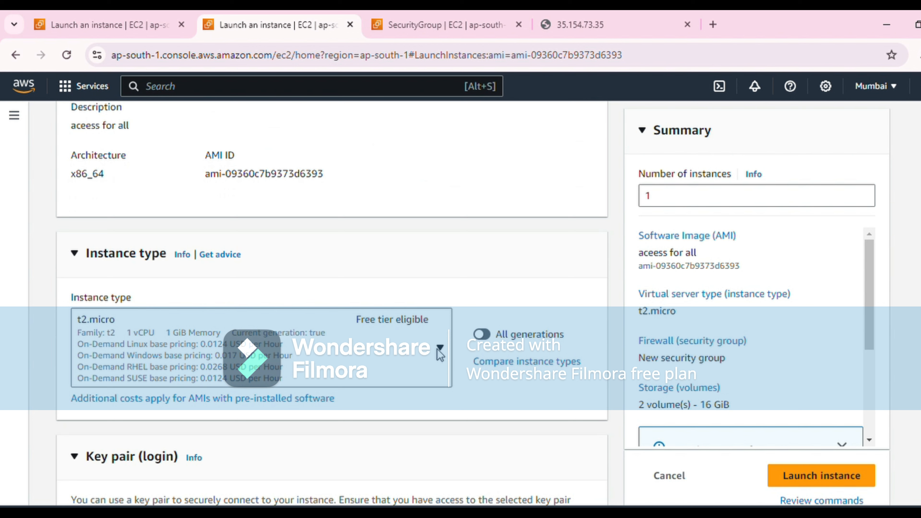
{"action": "left_click", "coordinate": [435, 351]}
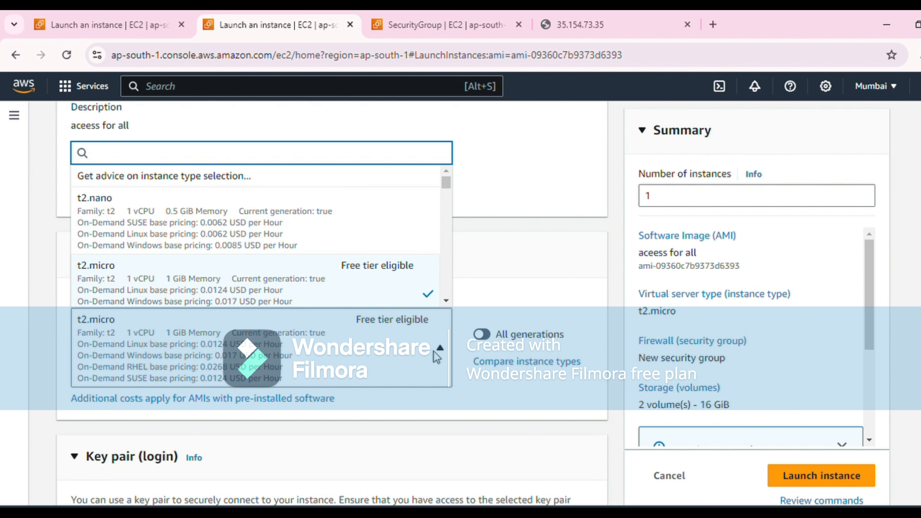
{"action": "scroll", "coordinate": [314, 304], "scroll_direction": "down", "scroll_amount": 6}
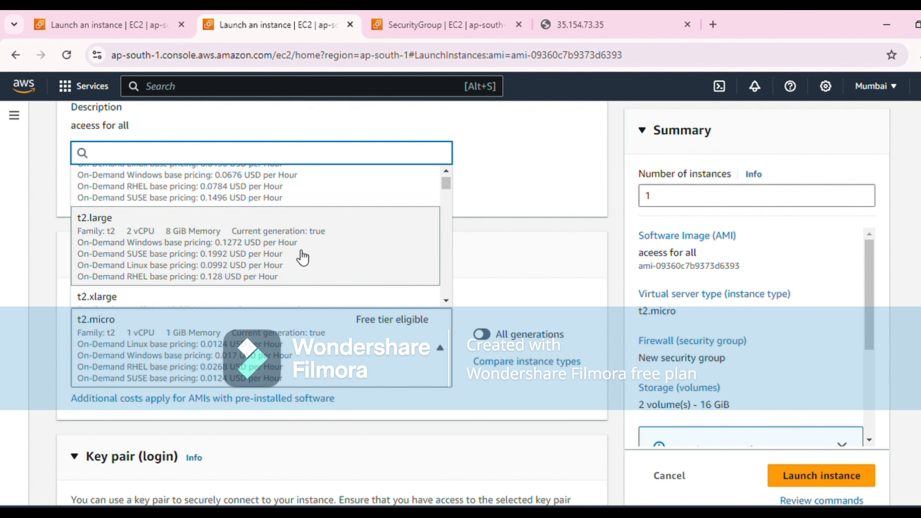
{"action": "left_click", "coordinate": [301, 257]}
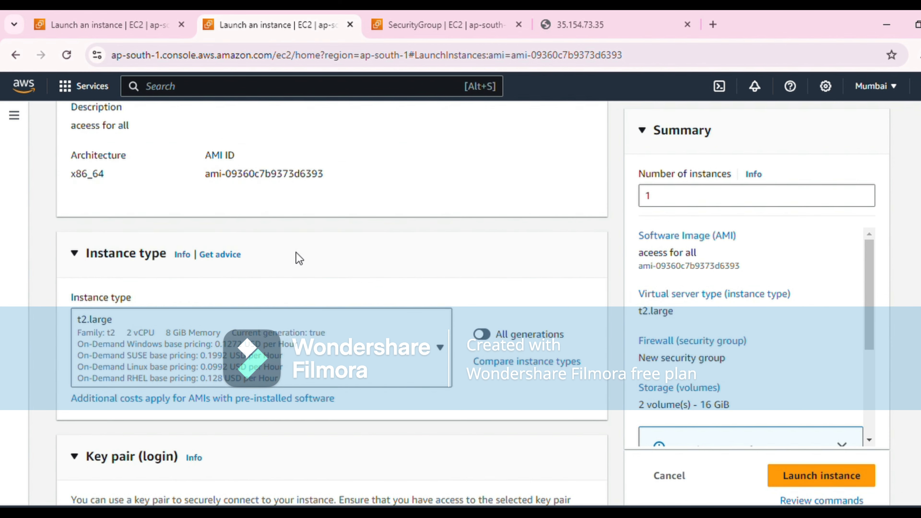
Choose the existing RSA key pair named with the person's first name for login.
{"action": "scroll", "coordinate": [296, 252], "scroll_direction": "down", "scroll_amount": 5}
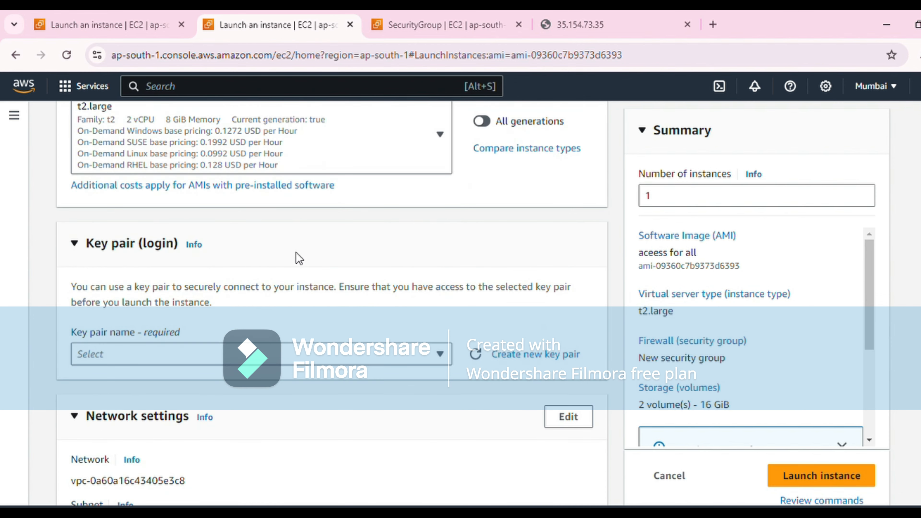
{"action": "left_click", "coordinate": [323, 361]}
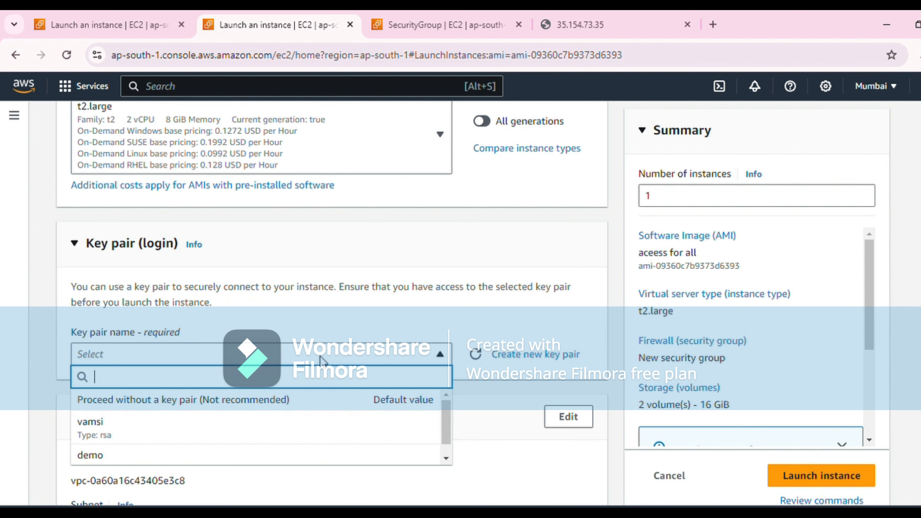
{"action": "left_click", "coordinate": [283, 422]}
Assign the existing mysec security group in the network settings.
{"action": "scroll", "coordinate": [302, 392], "scroll_direction": "down", "scroll_amount": 6}
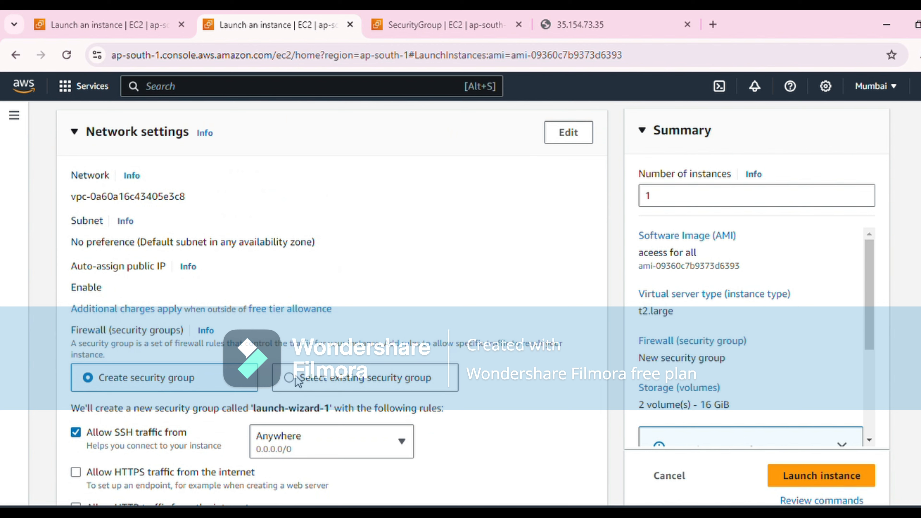
{"action": "left_click", "coordinate": [297, 379]}
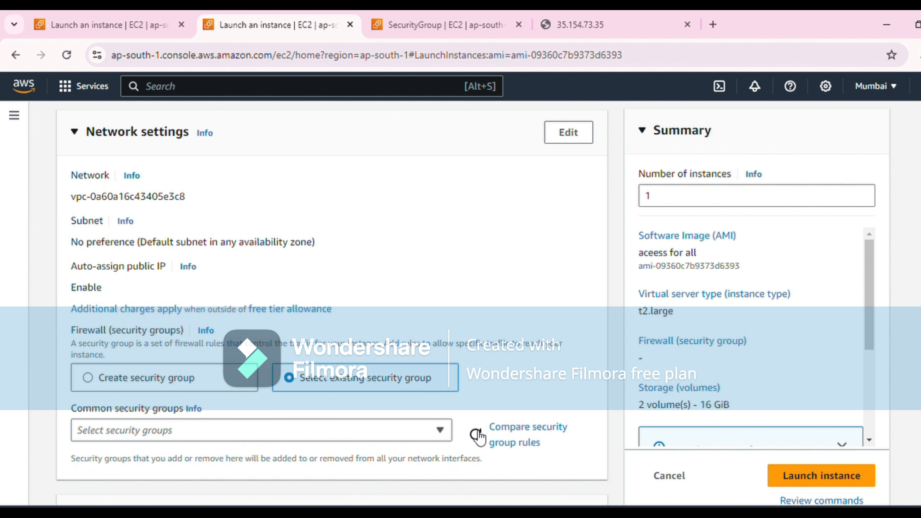
{"action": "left_click", "coordinate": [449, 432]}
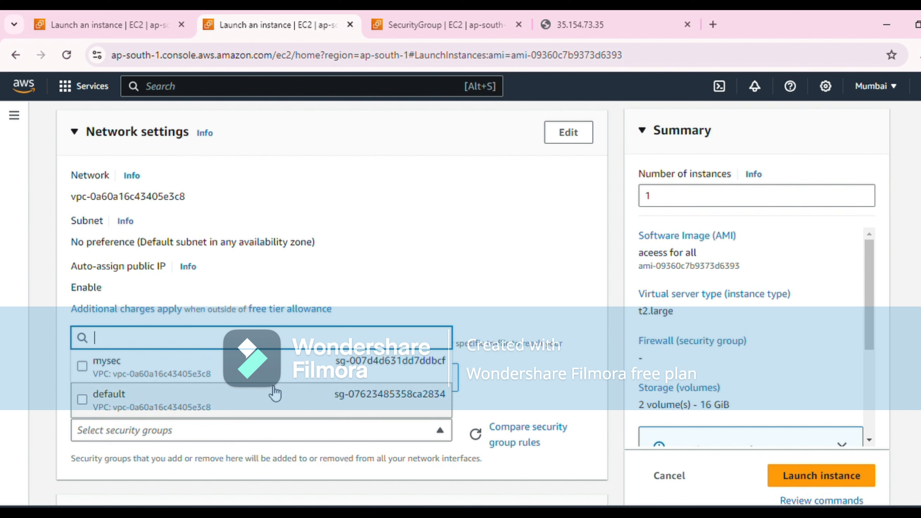
{"action": "left_click", "coordinate": [214, 374]}
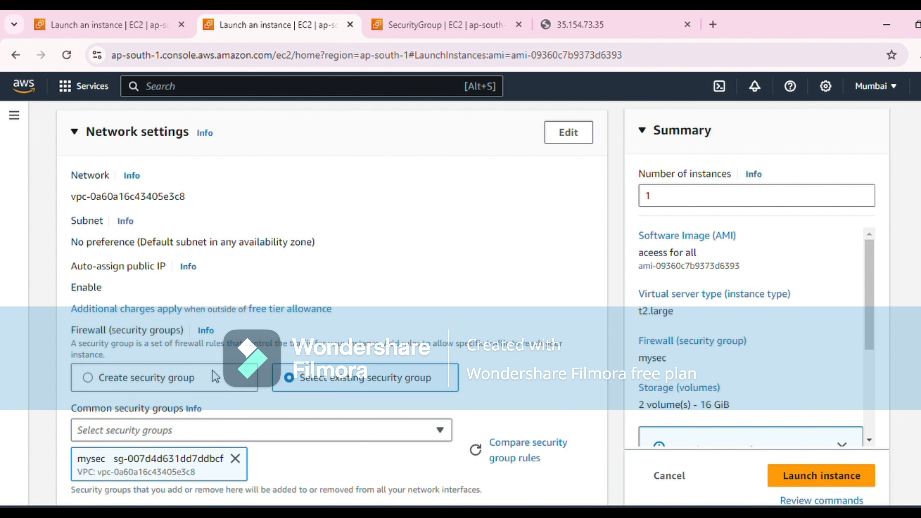
Review the storage configuration, then expand the advanced details and start editing the user data.
{"action": "scroll", "coordinate": [267, 304], "scroll_direction": "down", "scroll_amount": 10}
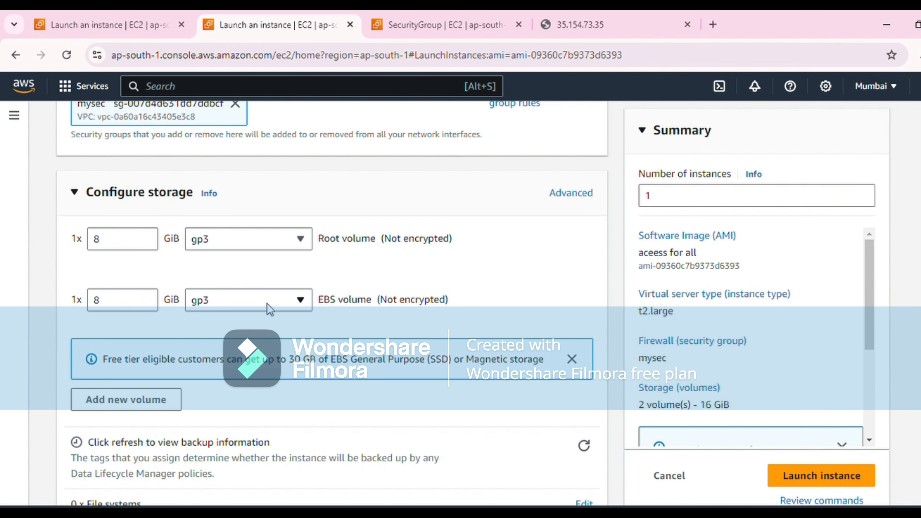
{"action": "scroll", "coordinate": [268, 305], "scroll_direction": "down", "scroll_amount": 3}
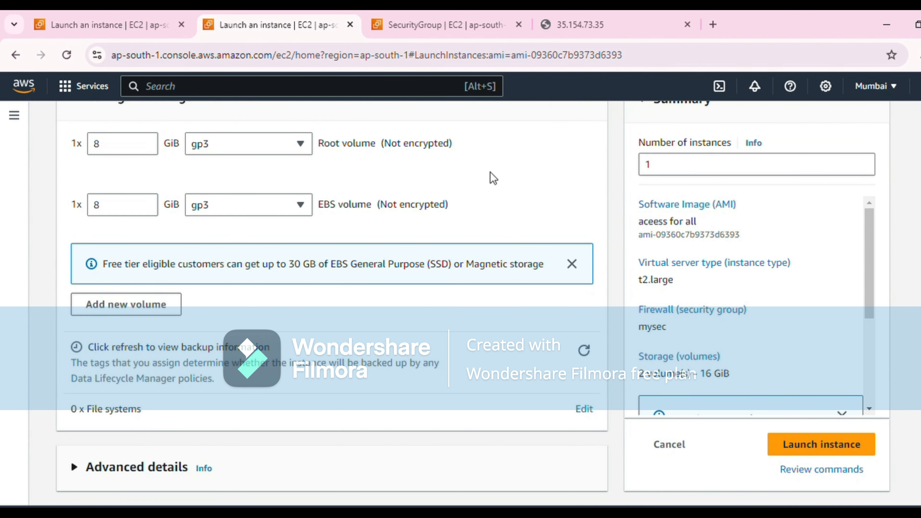
{"action": "scroll", "coordinate": [480, 170], "scroll_direction": "up", "scroll_amount": 10}
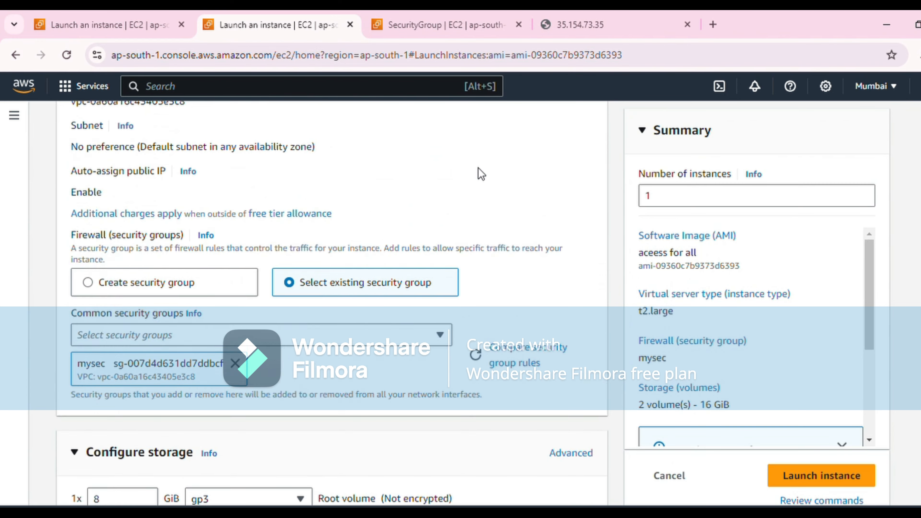
{"action": "scroll", "coordinate": [478, 168], "scroll_direction": "up", "scroll_amount": 6}
{"action": "scroll", "coordinate": [448, 220], "scroll_direction": "down", "scroll_amount": 9}
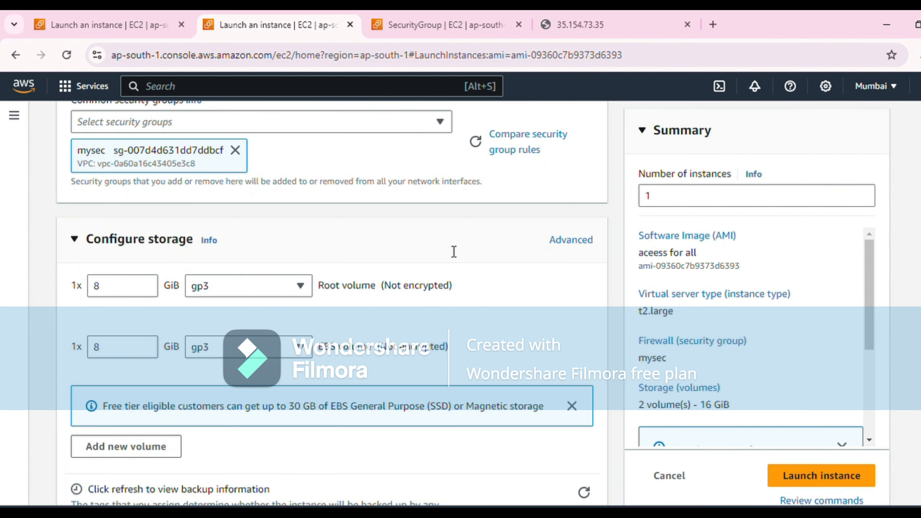
{"action": "scroll", "coordinate": [453, 251], "scroll_direction": "down", "scroll_amount": 4}
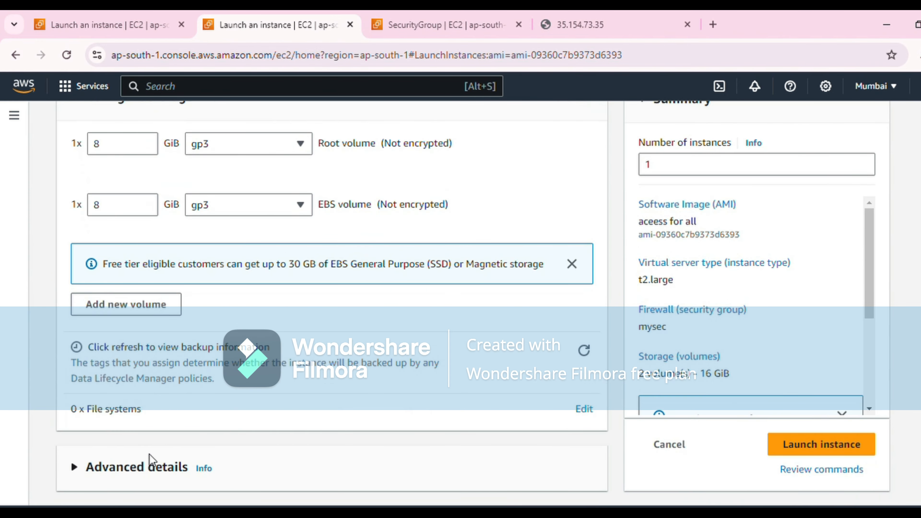
{"action": "left_click", "coordinate": [82, 471]}
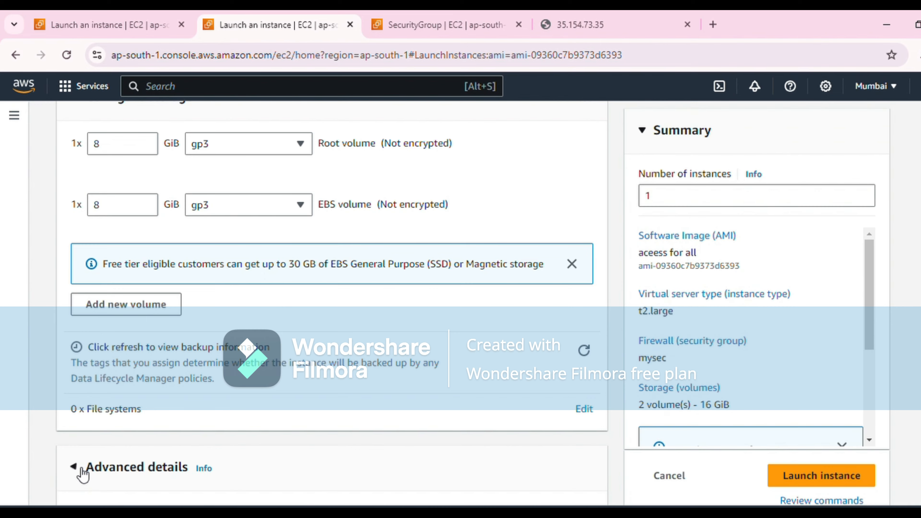
{"action": "scroll", "coordinate": [275, 391], "scroll_direction": "down", "scroll_amount": 20}
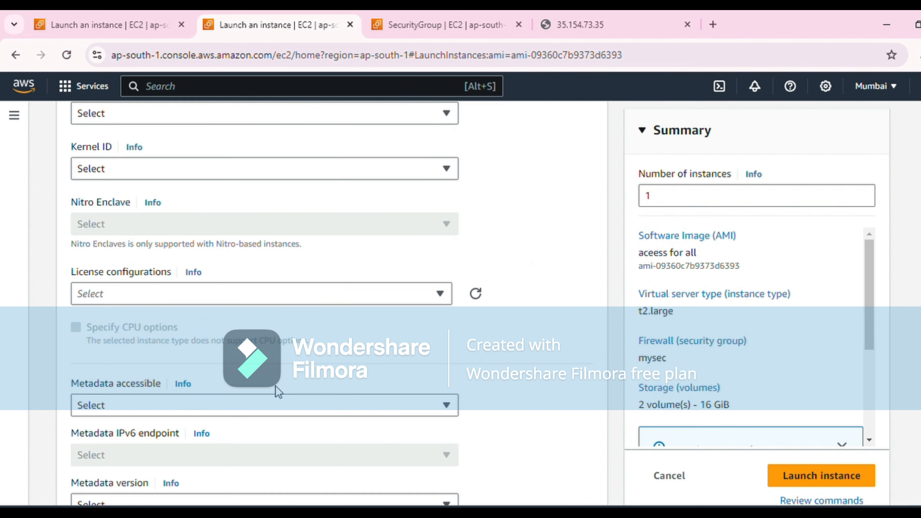
{"action": "scroll", "coordinate": [276, 390], "scroll_direction": "down", "scroll_amount": 15}
{"action": "left_click", "coordinate": [282, 354]}
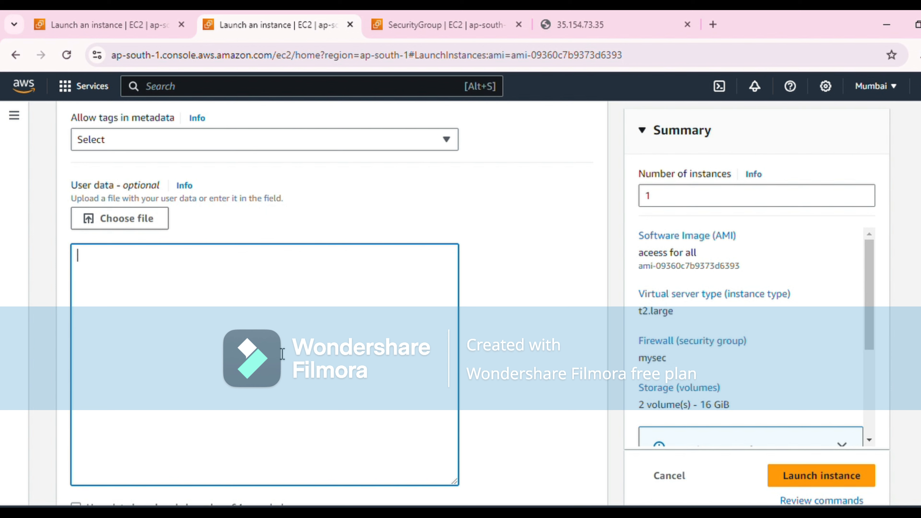
{"action": "type", "text": "35.154.73.35"}
{"action": "key", "text": "BackSpace"}
{"action": "key", "text": "BackSpace"}
{"action": "key", "text": "BackSpace"}
{"action": "key", "text": "BackSpace"}
{"action": "key", "text": "BackSpace"}
{"action": "key", "text": "BackSpace"}
{"action": "key", "text": "BackSpace"}
{"action": "key", "text": "BackSpace"}
{"action": "key", "text": "BackSpace"}
{"action": "key", "text": "BackSpace"}
{"action": "key", "text": "BackSpace"}
{"action": "key", "text": "BackSpace"}
Enter the httpd setup bash script as user data, replacing "from" in its index.html message with "created ownAMI".
{"action": "type", "text": "#!/bin/bash yum update -y yum install -y httpd systemctl start httpd systemctl enable httpd usermod -a -G apache ec2-user chown -R ec2-user:apache/var/www chmod 2775 /var/www echo \"hai this is vamsi from $(hostname)\" > /var/www/html/index.html"}
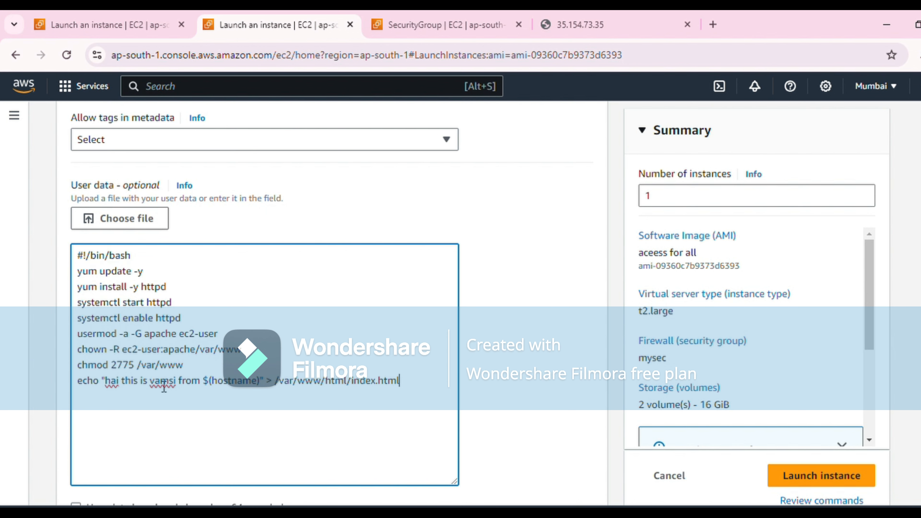
{"action": "left_click", "coordinate": [180, 383]}
{"action": "double_click", "coordinate": [185, 383]}
{"action": "type", "text": "created"}
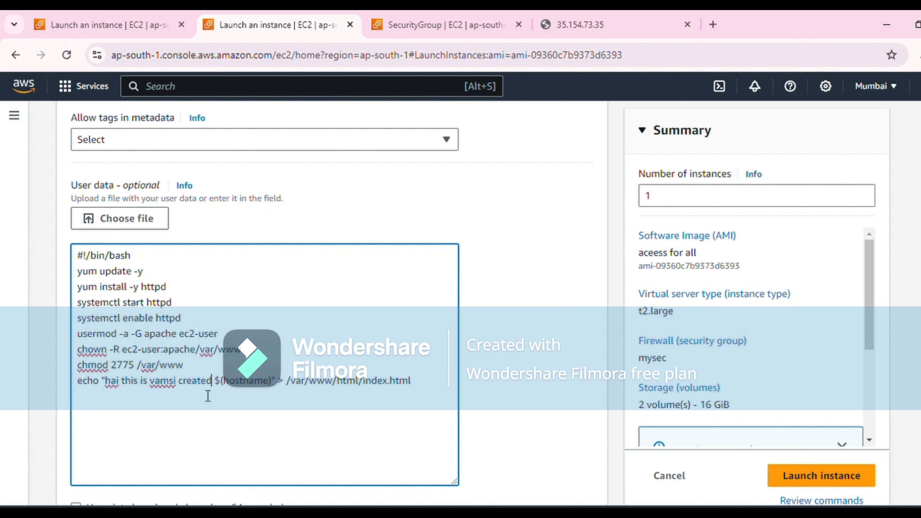
{"action": "type", "text": " own"}
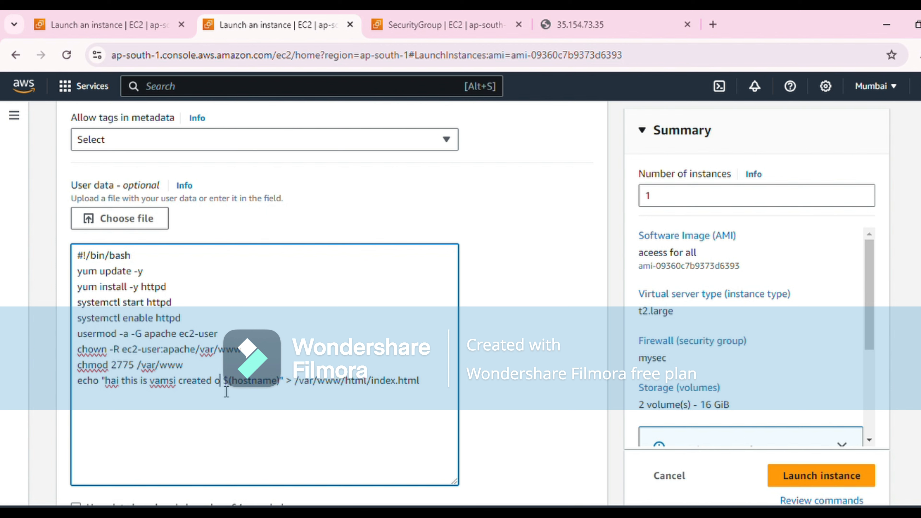
{"action": "type", "text": "AMI"}
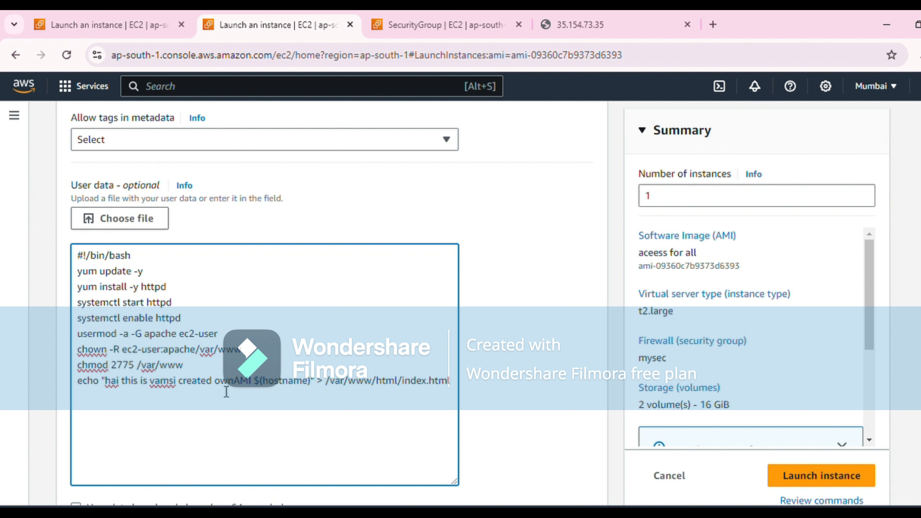
Change "ownAMI" to "own AMI" in the user data script's echo message, then launch the instance.
{"action": "left_click", "coordinate": [239, 387]}
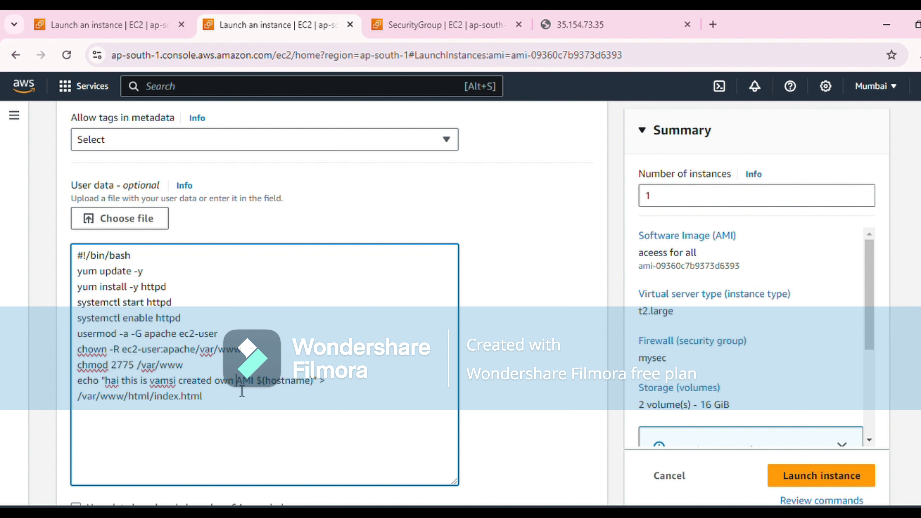
{"action": "scroll", "coordinate": [241, 390], "scroll_direction": "down", "scroll_amount": 1}
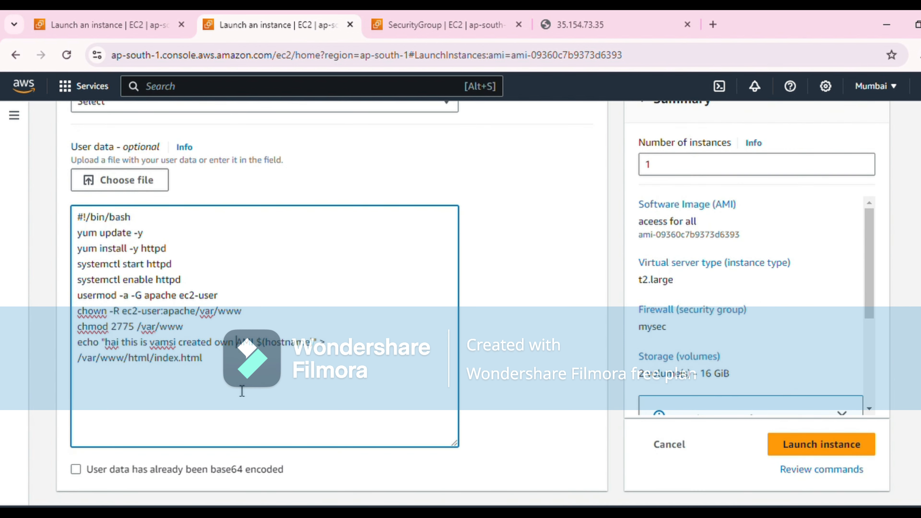
{"action": "left_click", "coordinate": [785, 443]}
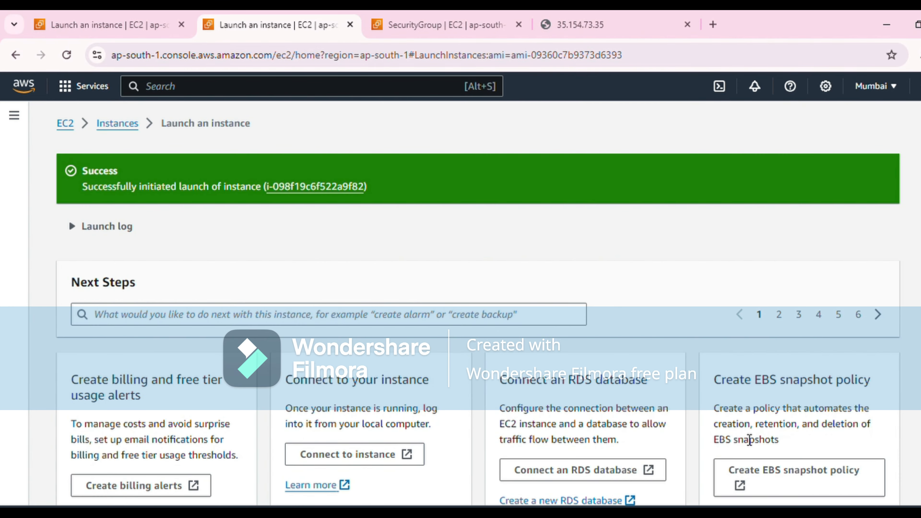
Open the newly launched instance in the instances list, select myAmi and copy its public IPv4 address.
{"action": "left_click", "coordinate": [330, 188]}
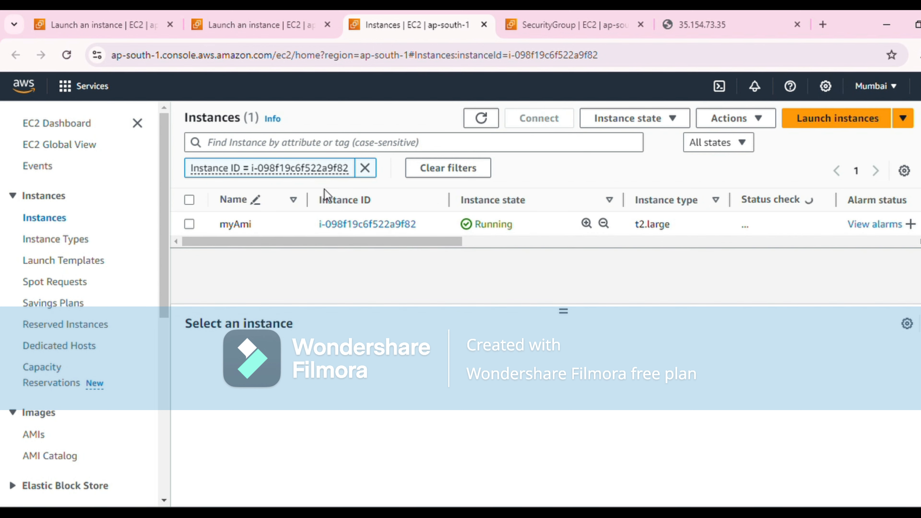
{"action": "left_click", "coordinate": [188, 224]}
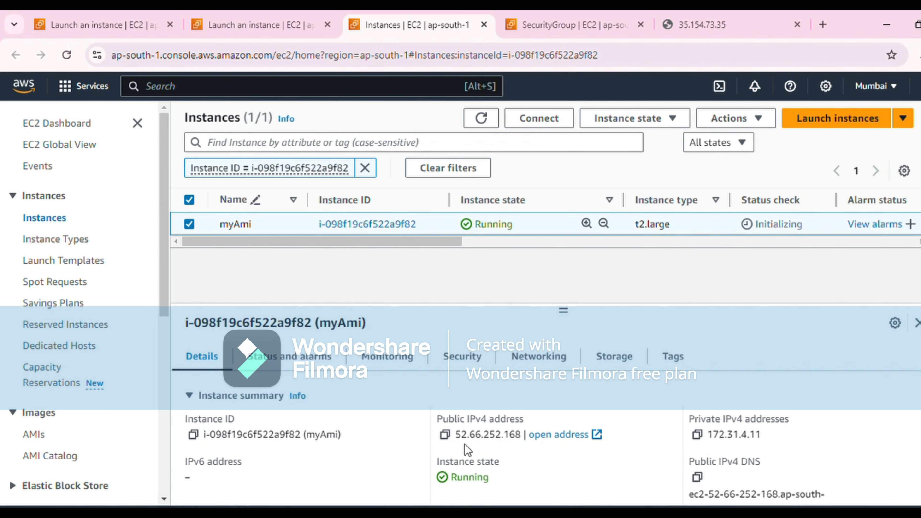
{"action": "left_click", "coordinate": [444, 434]}
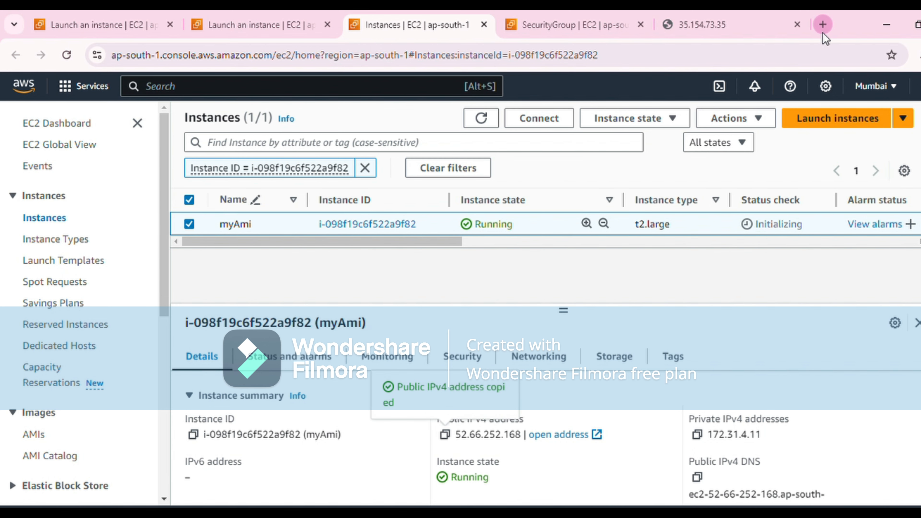
Load the copied public IPv4 address in a new browser tab to test the web server.
{"action": "left_click", "coordinate": [822, 24]}
{"action": "left_click", "coordinate": [632, 54]}
{"action": "key", "text": "ctrl+v"}
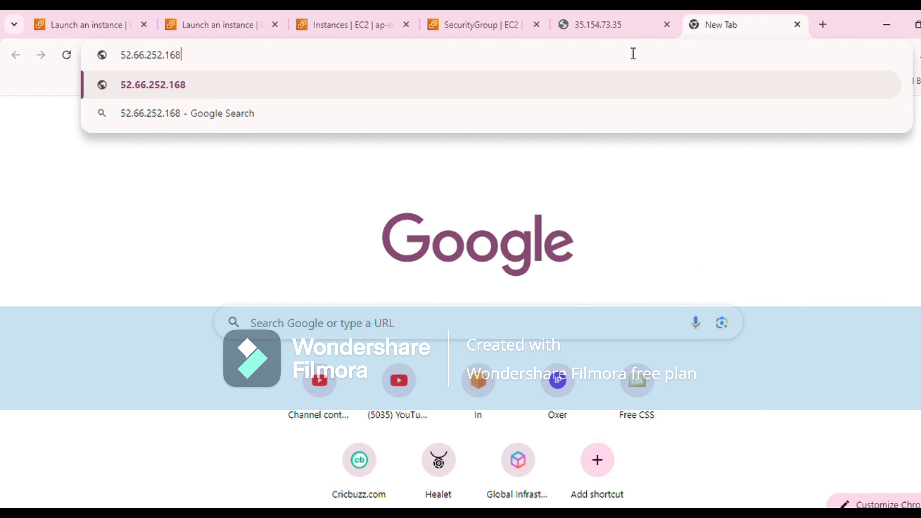
{"action": "key", "text": "Return"}
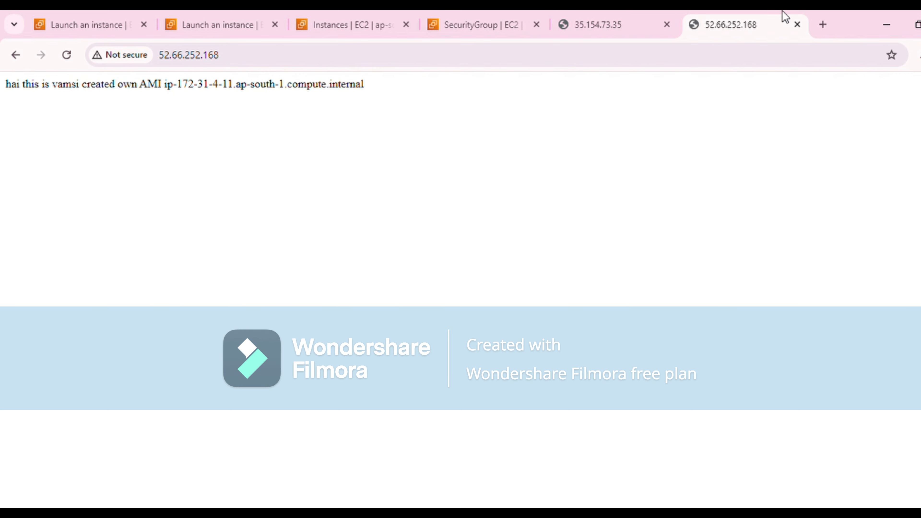
Compare the page with the original server's page at 35.154.73.35, then close both web page tabs.
{"action": "left_click", "coordinate": [586, 27]}
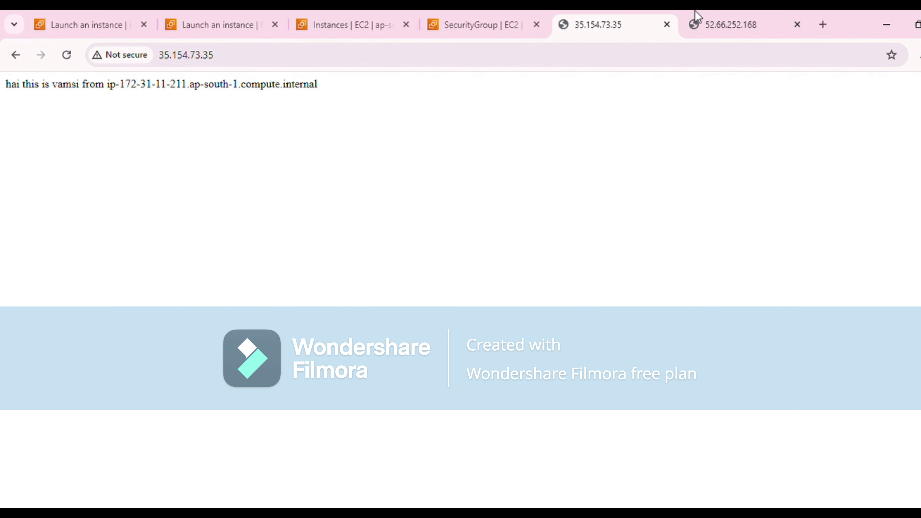
{"action": "left_click", "coordinate": [719, 27]}
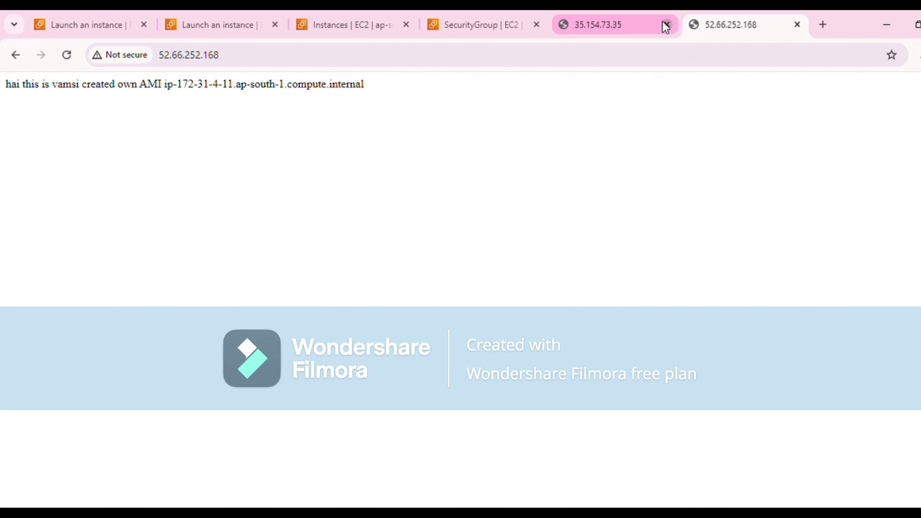
{"action": "left_click", "coordinate": [666, 24]}
{"action": "left_click", "coordinate": [666, 25]}
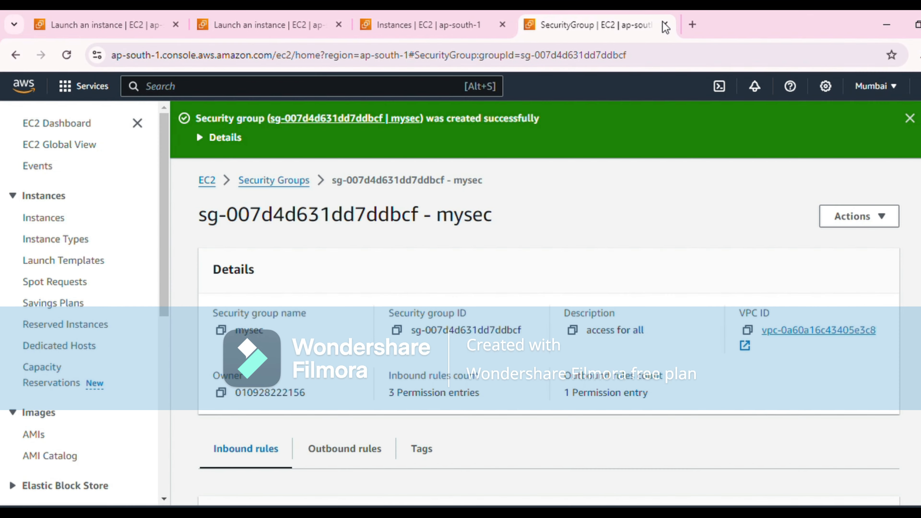
Return to the EC2 instances page, go to Auto Scaling Groups and start creating an Auto Scaling group.
{"action": "left_click", "coordinate": [267, 25]}
{"action": "left_click", "coordinate": [428, 25]}
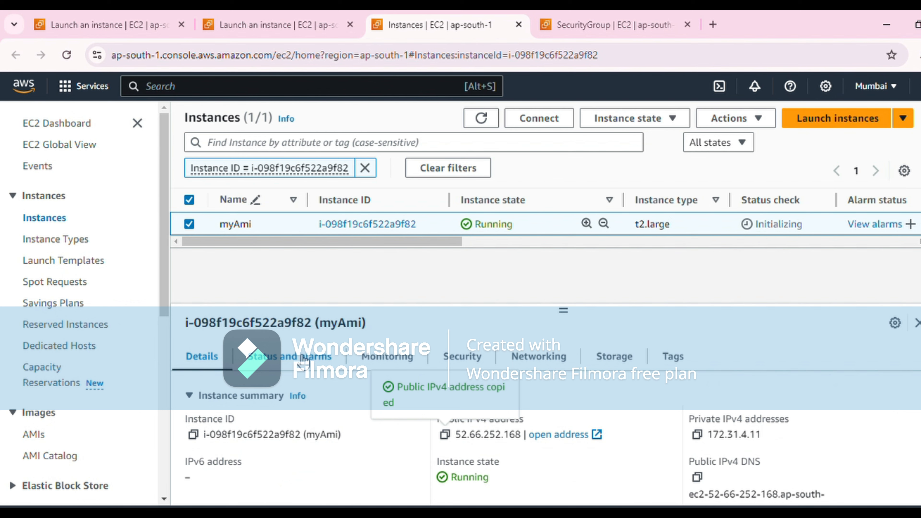
{"action": "scroll", "coordinate": [97, 423], "scroll_direction": "down", "scroll_amount": 8}
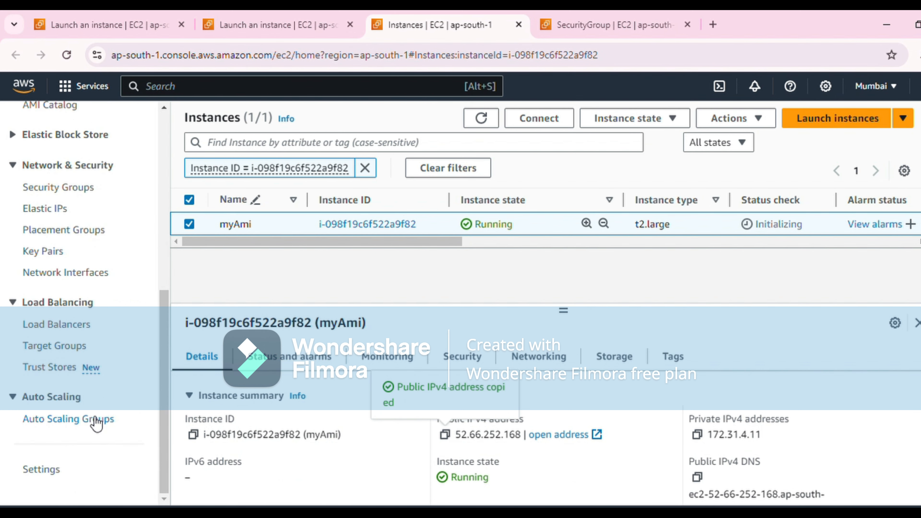
{"action": "left_click", "coordinate": [96, 421]}
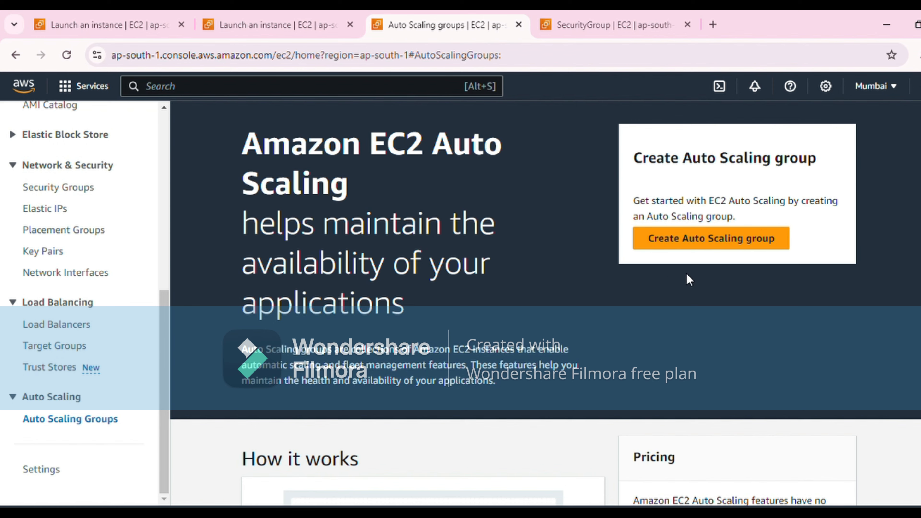
{"action": "left_click", "coordinate": [682, 239]}
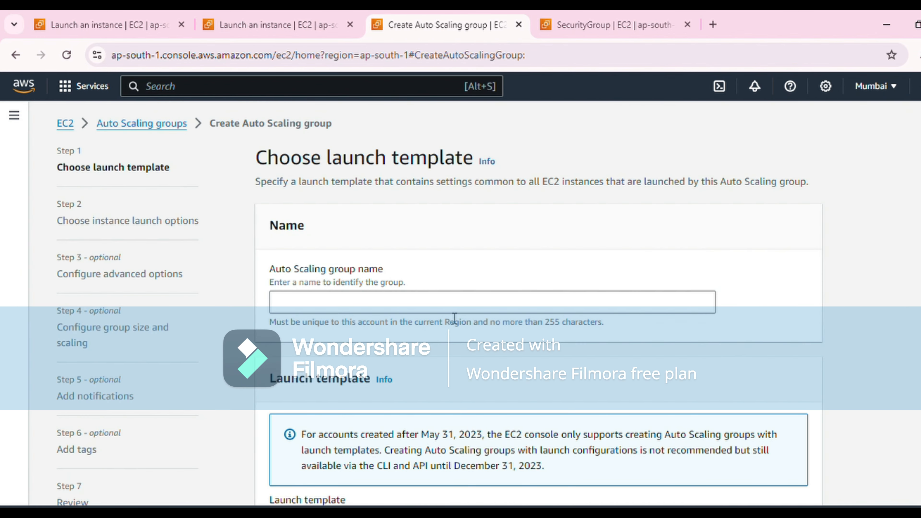
Name the Auto Scaling group mytemp and start creating a new launch template for it.
{"action": "left_click", "coordinate": [453, 311]}
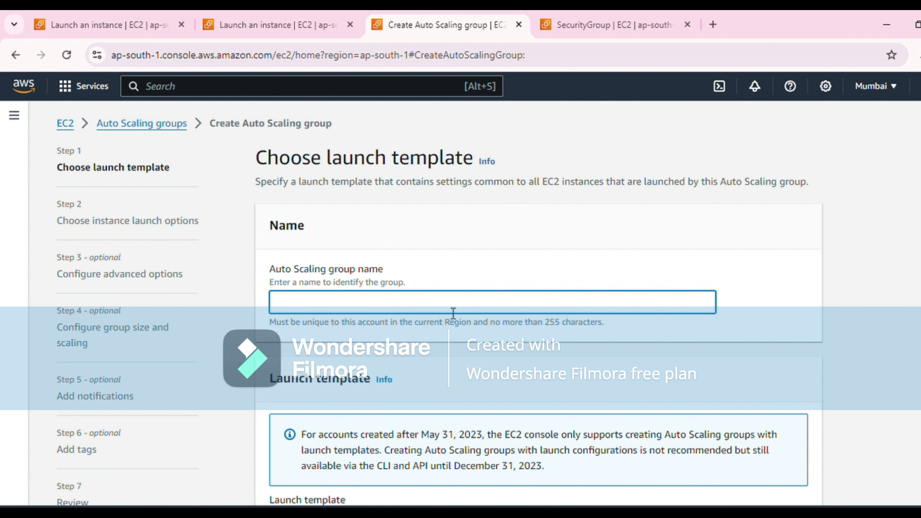
{"action": "type", "text": "mytemp"}
{"action": "scroll", "coordinate": [452, 312], "scroll_direction": "down", "scroll_amount": 3}
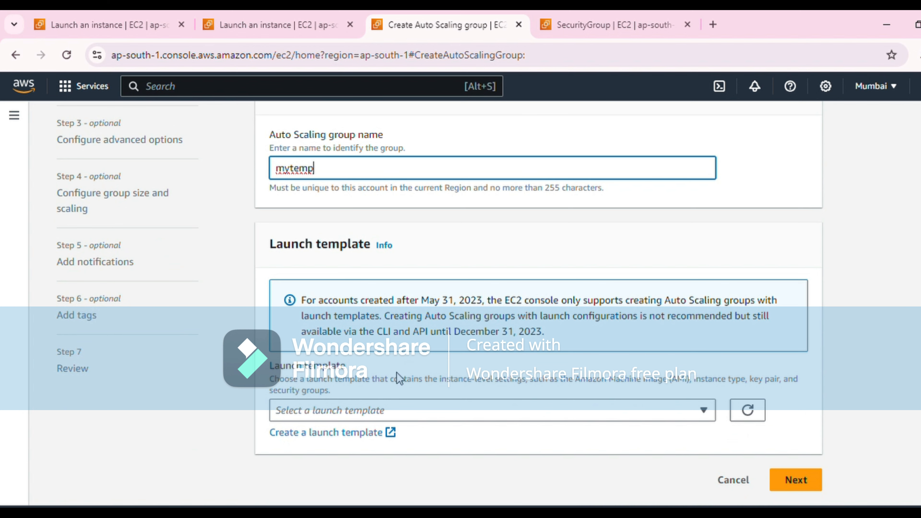
{"action": "left_click", "coordinate": [344, 433]}
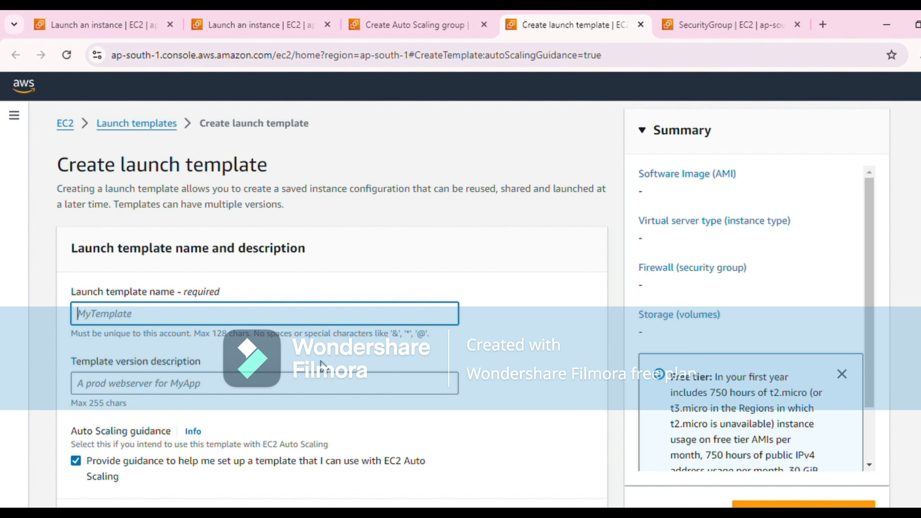
Name the launch template myowntemp and enter "access for all" as the template version description.
{"action": "type", "text": "mya"}
{"action": "key", "text": "BackSpace"}
{"action": "key", "text": "BackSpace"}
{"action": "key", "text": "BackSpace"}
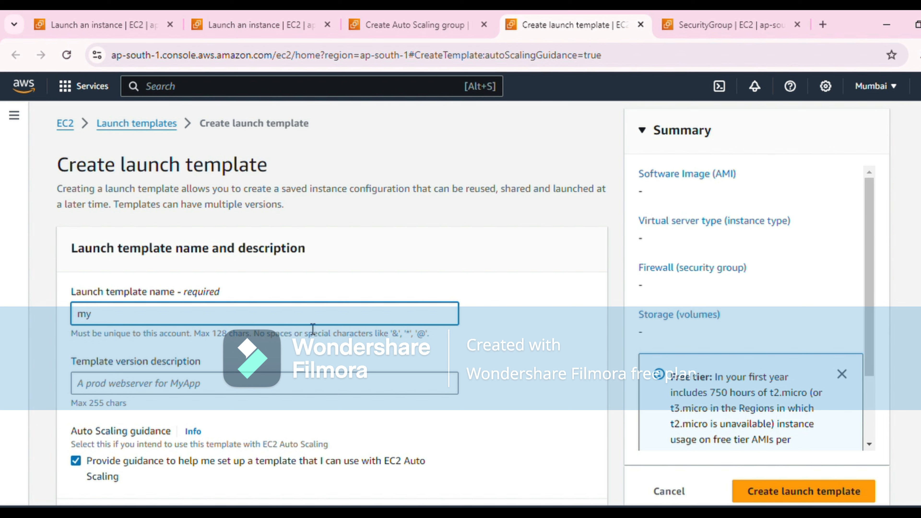
{"action": "type", "text": "myowntemp"}
{"action": "scroll", "coordinate": [290, 323], "scroll_direction": "down", "scroll_amount": 2}
{"action": "left_click", "coordinate": [288, 321]}
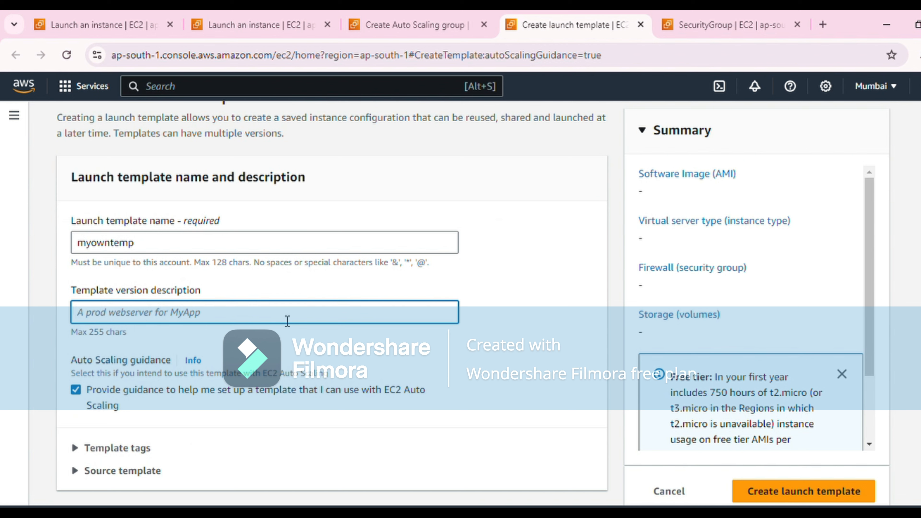
{"action": "type", "text": "access"}
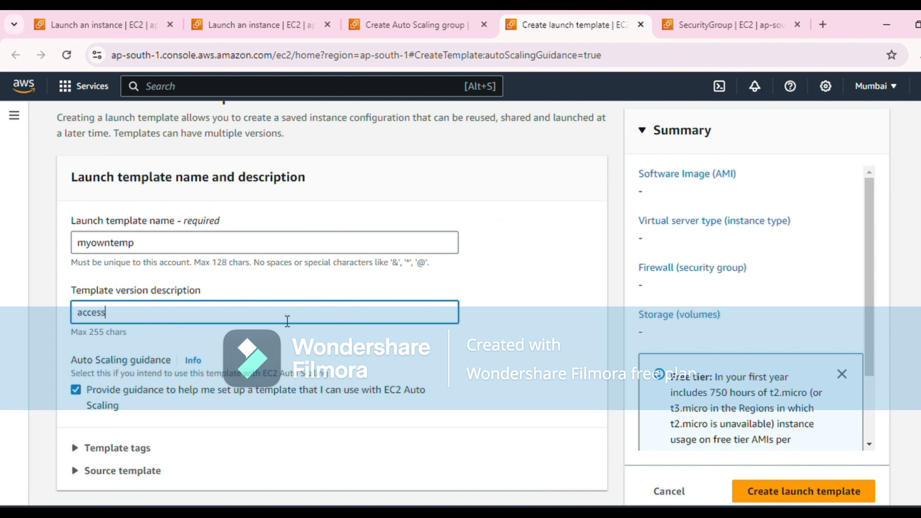
{"action": "type", "text": " for all"}
Use the self-owned custom AMI described as "aceess for all" as the launch template's image.
{"action": "scroll", "coordinate": [286, 319], "scroll_direction": "down", "scroll_amount": 8}
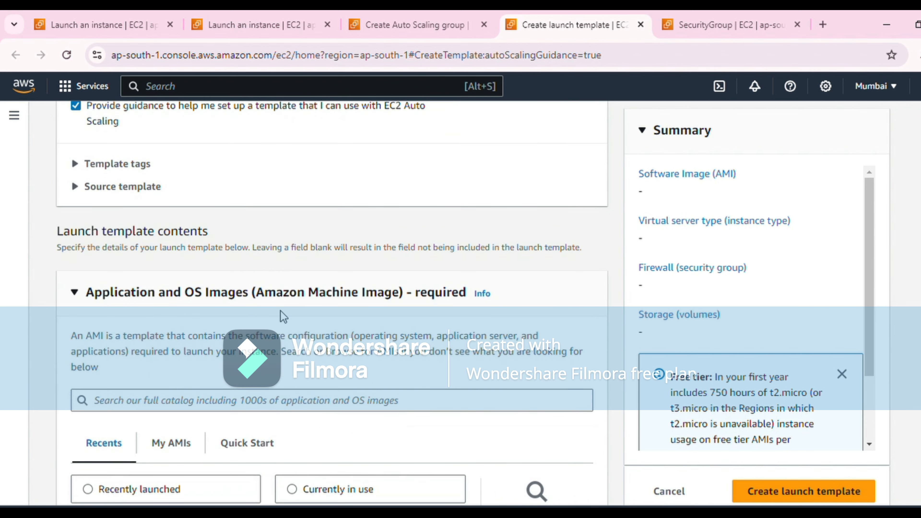
{"action": "scroll", "coordinate": [282, 312], "scroll_direction": "down", "scroll_amount": 2}
{"action": "left_click", "coordinate": [167, 377]}
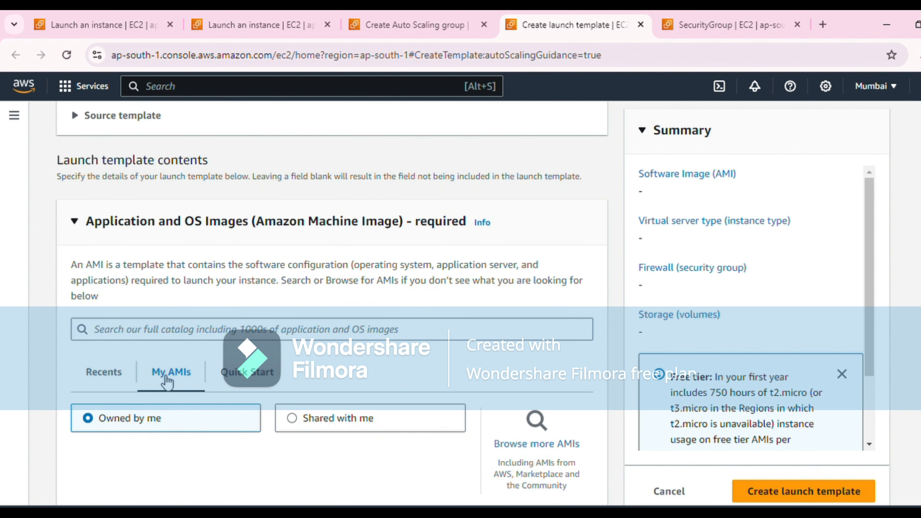
Set the launch template's instance type to t2.large.
{"action": "scroll", "coordinate": [477, 254], "scroll_direction": "down", "scroll_amount": 5}
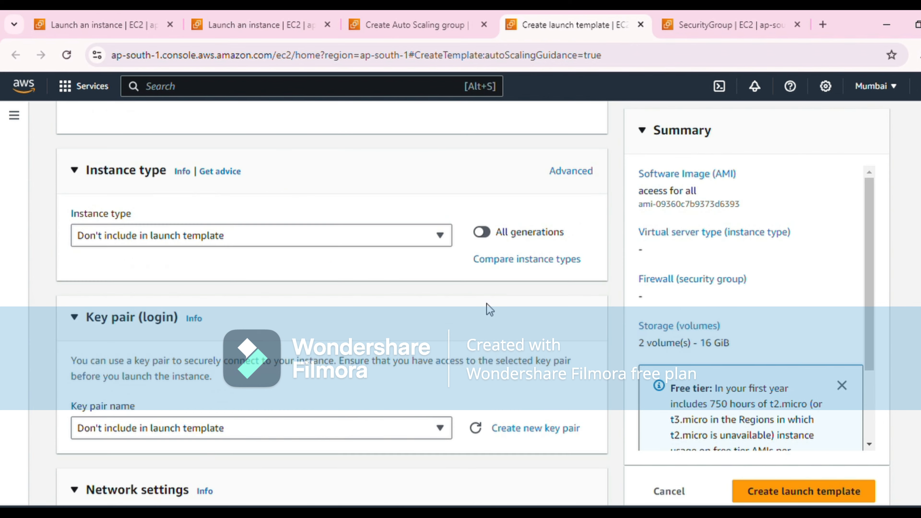
{"action": "left_click", "coordinate": [356, 247]}
{"action": "scroll", "coordinate": [304, 315], "scroll_direction": "down", "scroll_amount": 5}
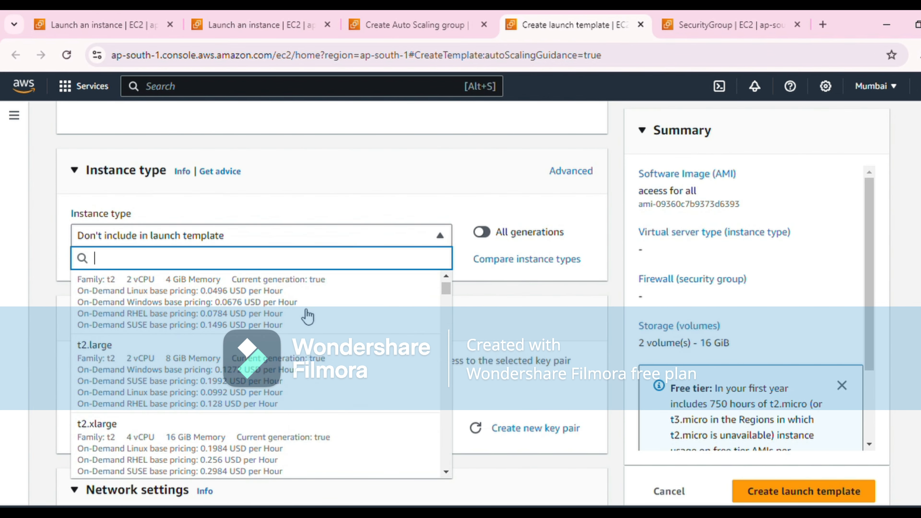
{"action": "left_click", "coordinate": [285, 358]}
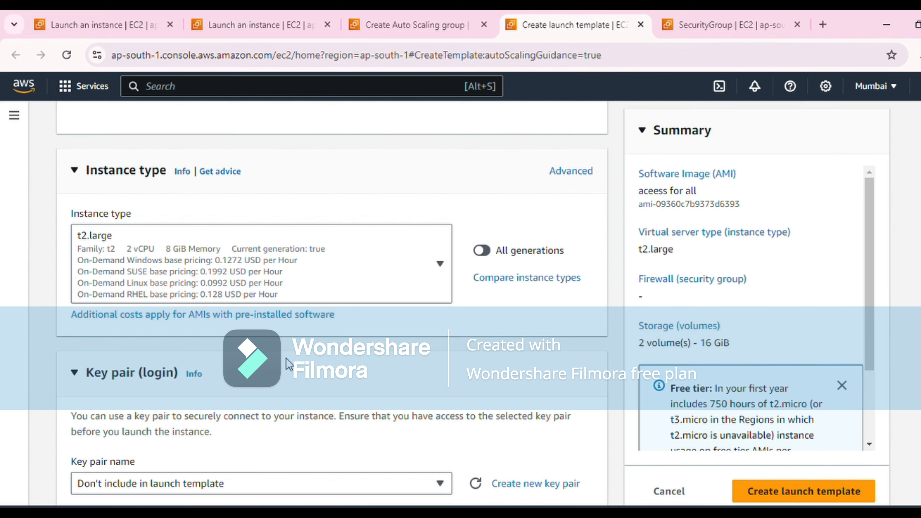
Choose the existing RSA key pair named with the person's first name for the launch template.
{"action": "scroll", "coordinate": [286, 358], "scroll_direction": "down", "scroll_amount": 3}
{"action": "left_click", "coordinate": [306, 343]}
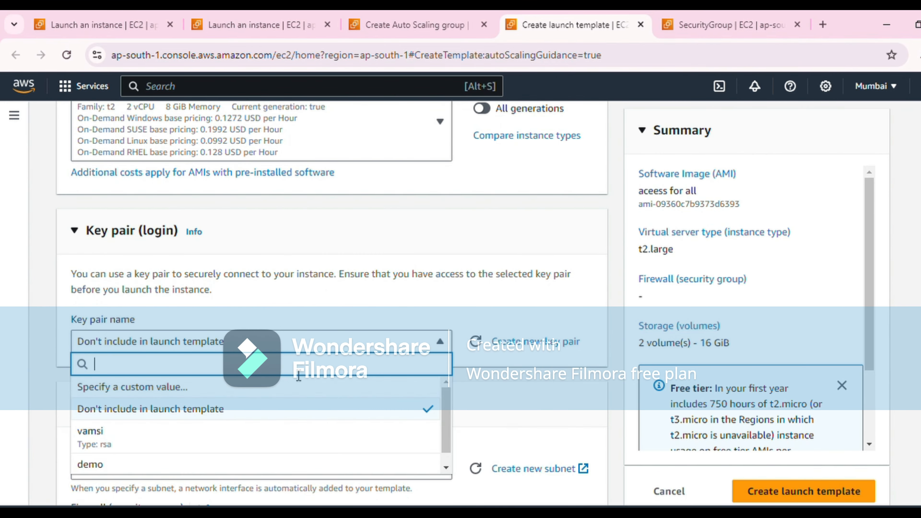
{"action": "left_click", "coordinate": [263, 433]}
Assign the existing mysec security group in the launch template's network settings.
{"action": "scroll", "coordinate": [387, 240], "scroll_direction": "down", "scroll_amount": 2}
{"action": "scroll", "coordinate": [387, 239], "scroll_direction": "down", "scroll_amount": 5}
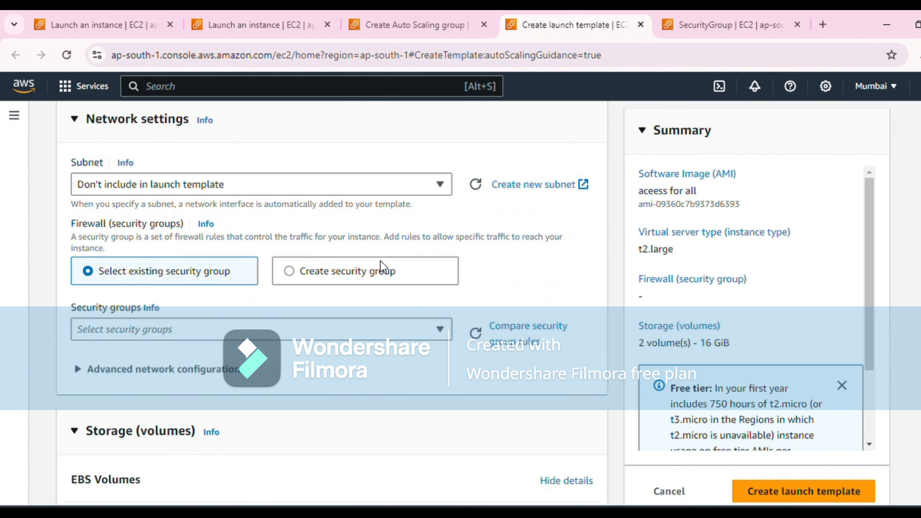
{"action": "left_click", "coordinate": [375, 271]}
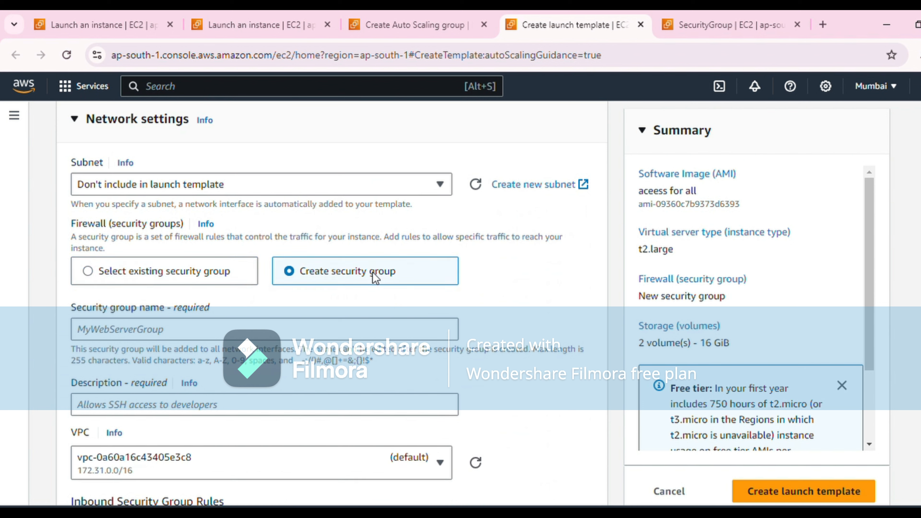
{"action": "left_click", "coordinate": [219, 275]}
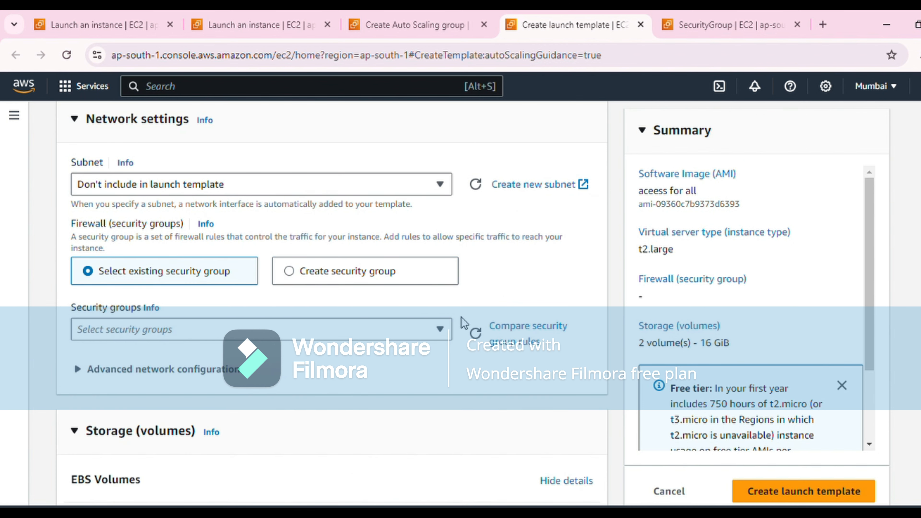
{"action": "left_click", "coordinate": [440, 329]}
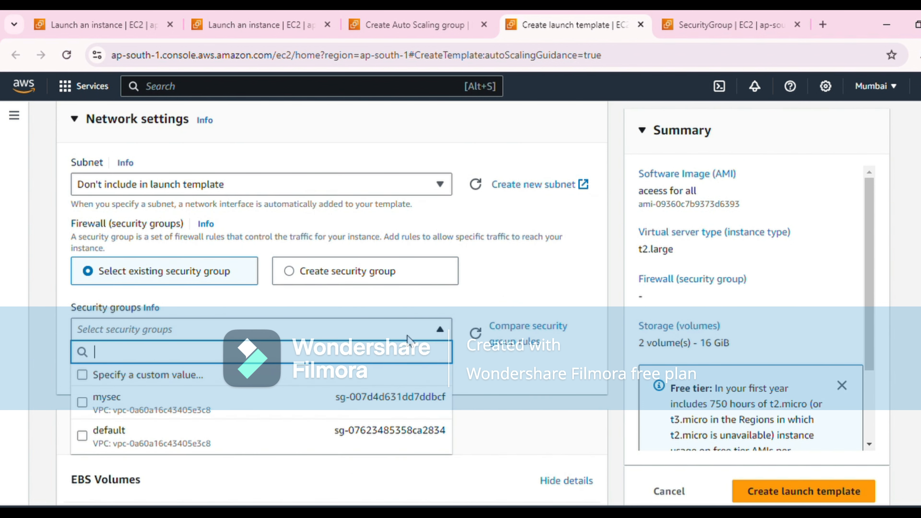
{"action": "left_click", "coordinate": [244, 410]}
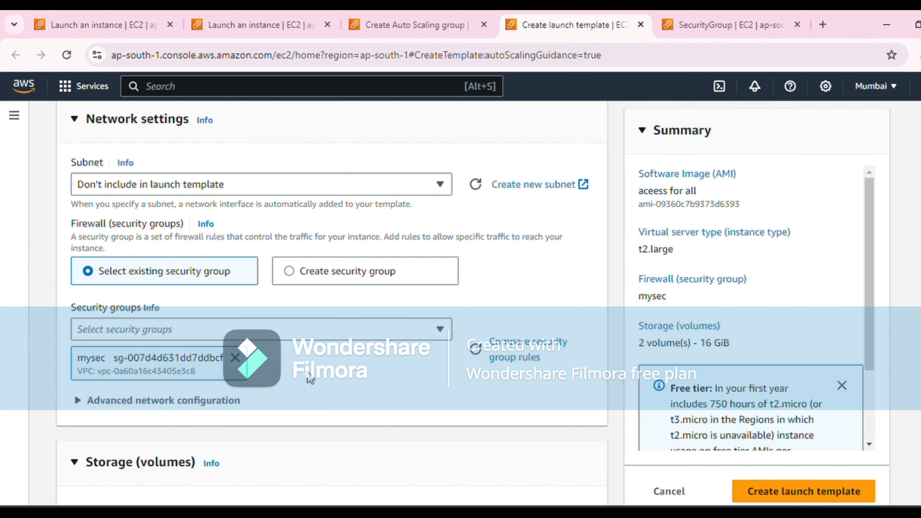
Expand the launch template's advanced details and start editing the optional user data.
{"action": "scroll", "coordinate": [308, 376], "scroll_direction": "down", "scroll_amount": 5}
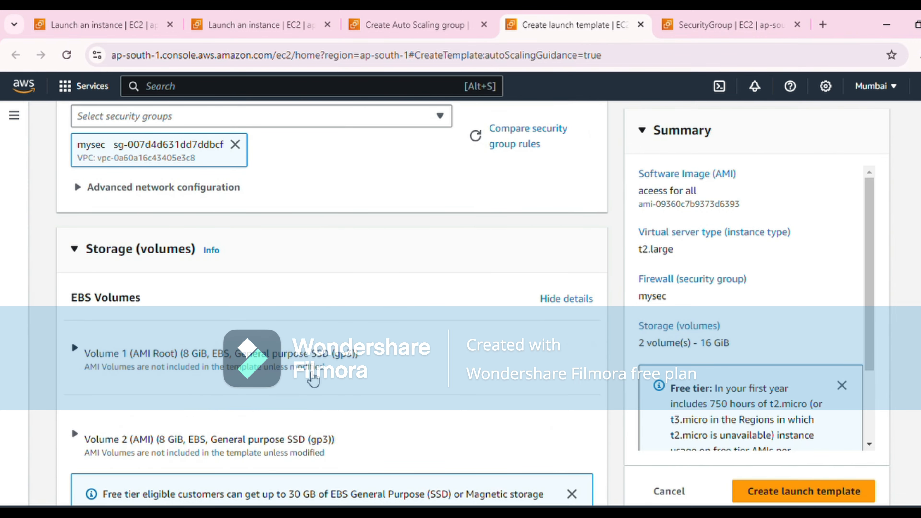
{"action": "scroll", "coordinate": [312, 381], "scroll_direction": "down", "scroll_amount": 6}
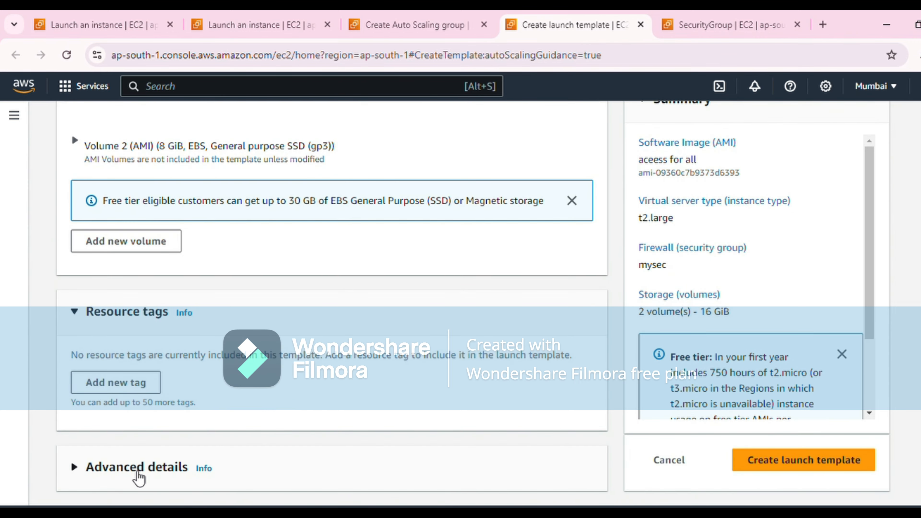
{"action": "left_click", "coordinate": [135, 467]}
{"action": "scroll", "coordinate": [319, 391], "scroll_direction": "down", "scroll_amount": 10}
{"action": "scroll", "coordinate": [313, 388], "scroll_direction": "down", "scroll_amount": 15}
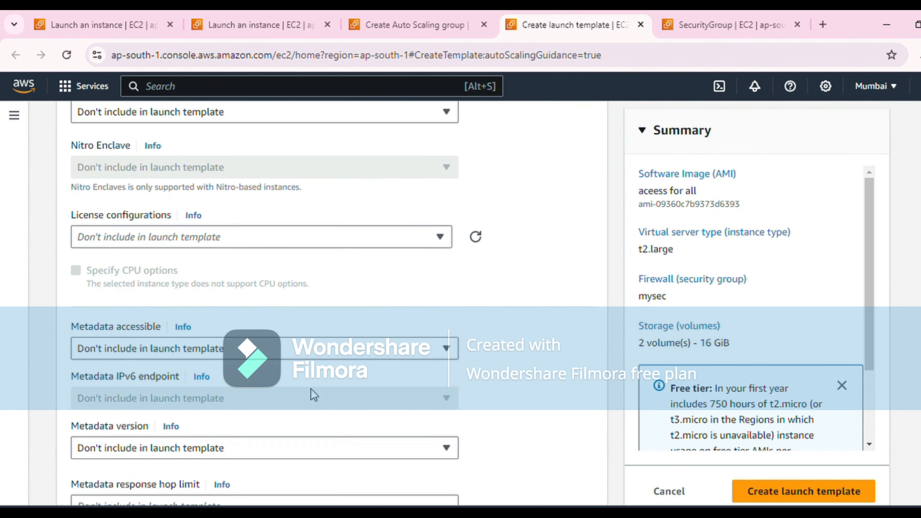
{"action": "left_click", "coordinate": [297, 358]}
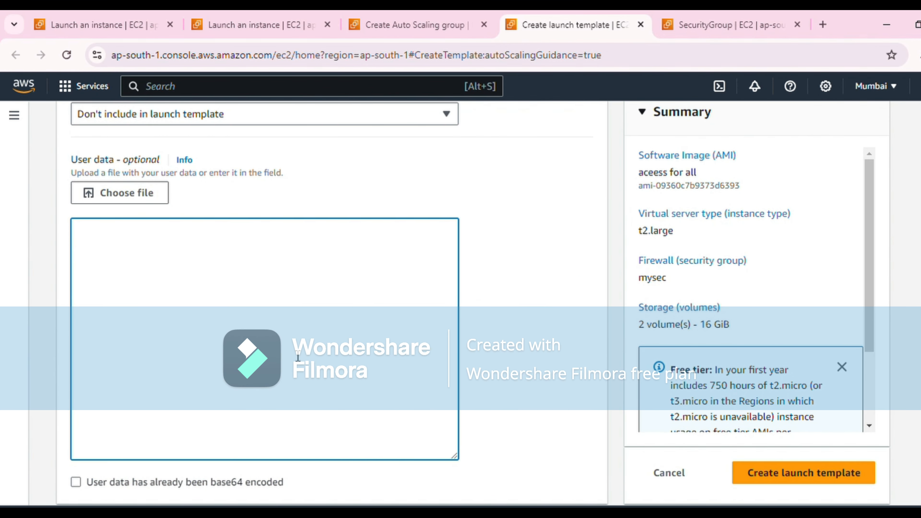
{"action": "type", "text": "52.66.252.168"}
{"action": "key", "text": "BackSpace"}
{"action": "key", "text": "BackSpace"}
{"action": "key", "text": "BackSpace"}
{"action": "key", "text": "BackSpace"}
{"action": "key", "text": "BackSpace"}
{"action": "key", "text": "BackSpace"}
{"action": "key", "text": "BackSpace"}
{"action": "key", "text": "BackSpace"}
{"action": "key", "text": "BackSpace"}
{"action": "key", "text": "BackSpace"}
{"action": "key", "text": "BackSpace"}
{"action": "key", "text": "BackSpace"}
Enter a bash user data script that installs, starts and enables httpd, adding "created own temp" to the message echoed into /var/www/html/index.html.
{"action": "type", "text": "#!/bin/bash yum update -y yum install -y httpd systemctl start httpd systemctl enable httpd usermod -a -G apache ec2-user chown -R ec2-user:apache/var/www chmod 2775 /var/www echo \"hai this is vamsi from $(hostname)\" > /var/www/html/index.html"}
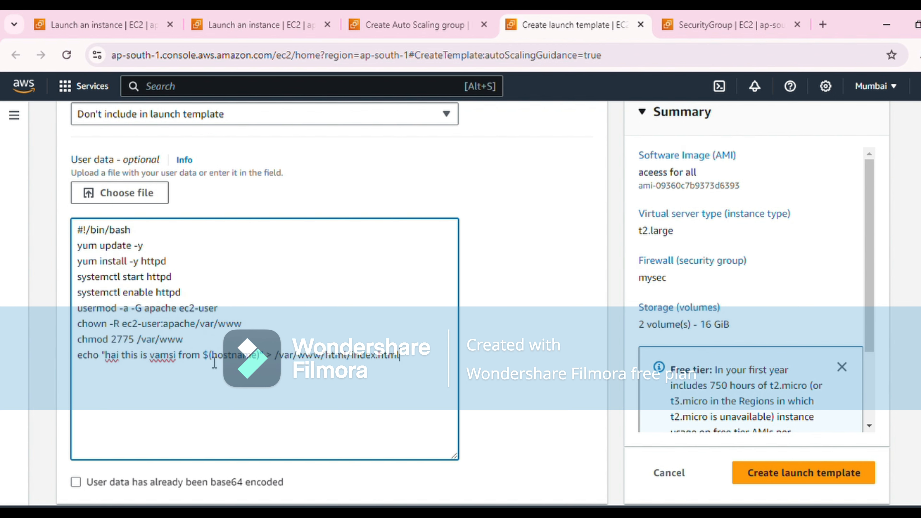
{"action": "left_click", "coordinate": [185, 357]}
{"action": "type", "text": "creati"}
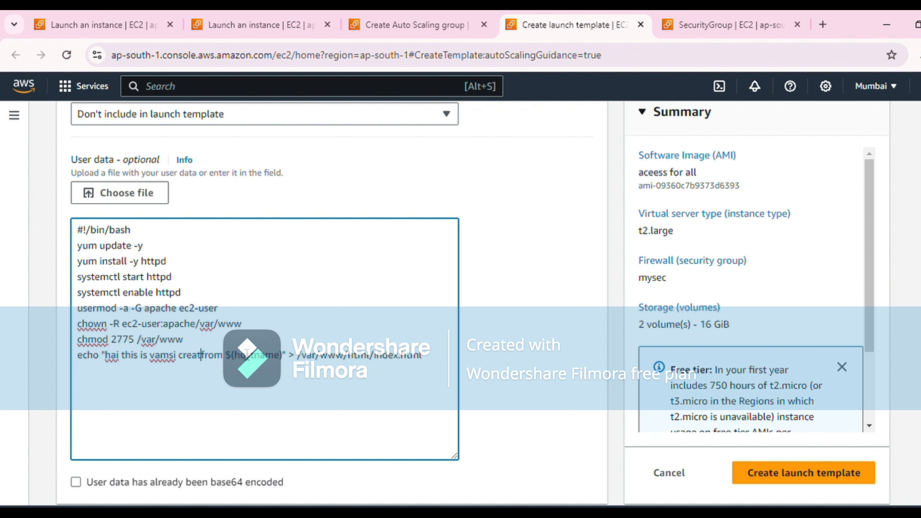
{"action": "key", "text": "BackSpace"}
{"action": "type", "text": "ed "}
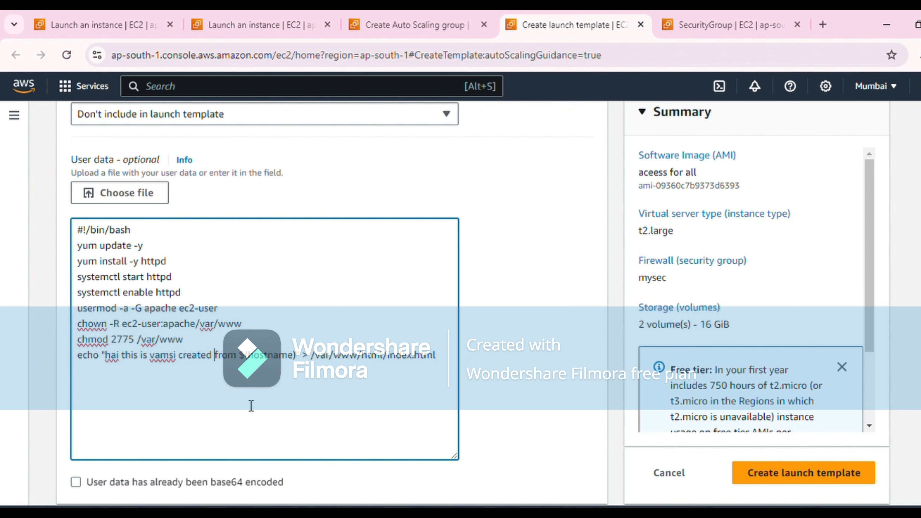
{"action": "type", "text": "own"}
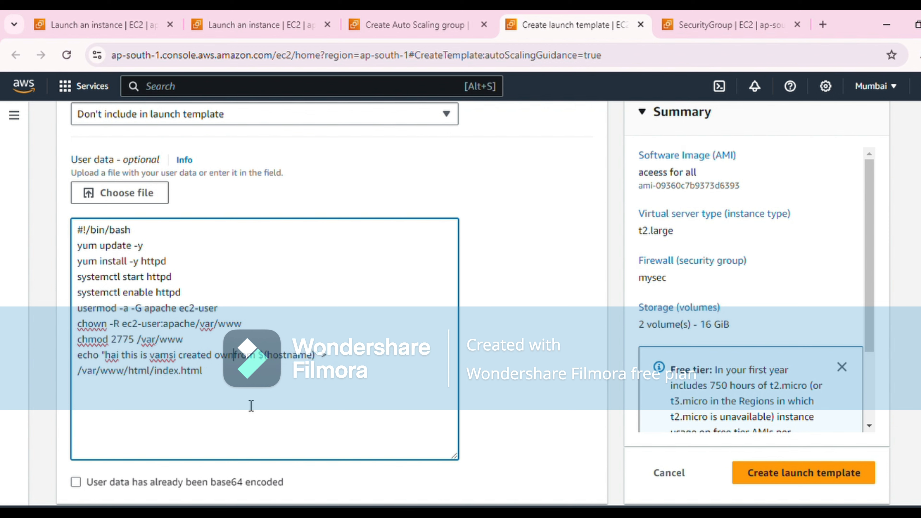
{"action": "type", "text": " temp"}
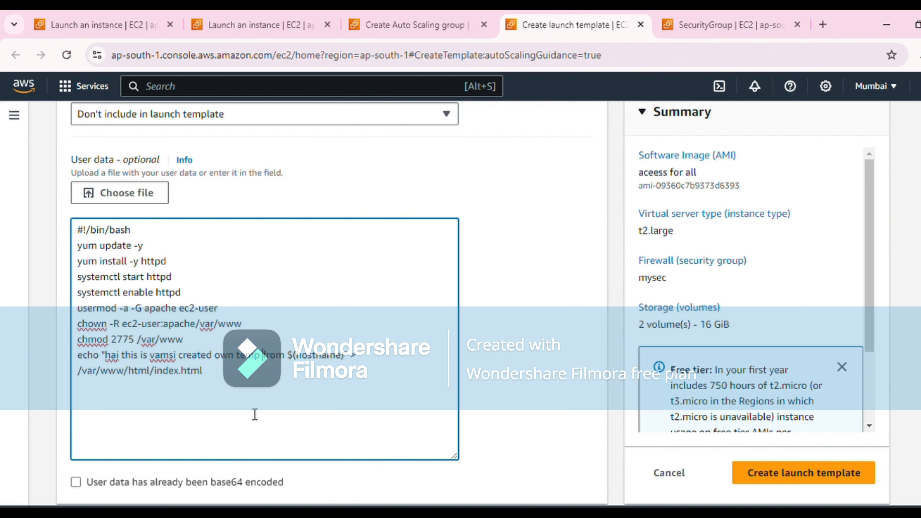
Create the launch template with the configured settings.
{"action": "scroll", "coordinate": [257, 412], "scroll_direction": "down", "scroll_amount": 1}
{"action": "scroll", "coordinate": [832, 399], "scroll_direction": "up", "scroll_amount": 15}
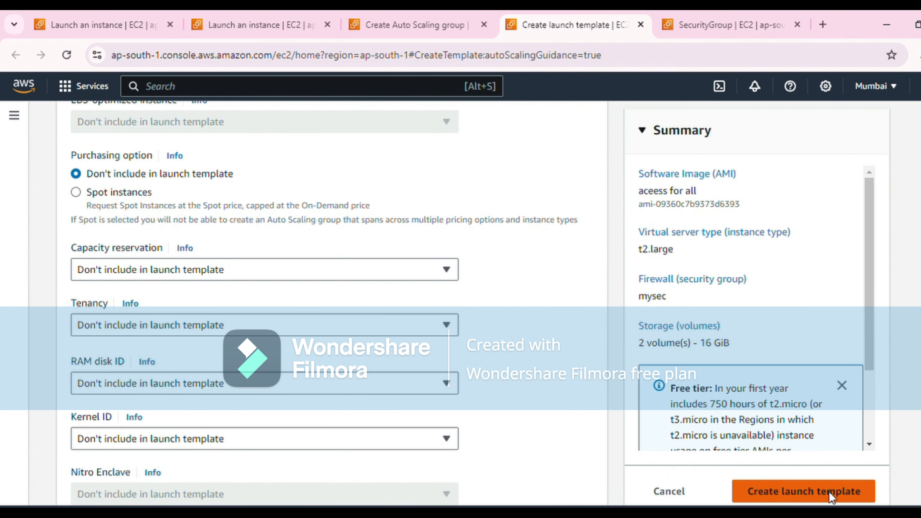
{"action": "left_click", "coordinate": [829, 492]}
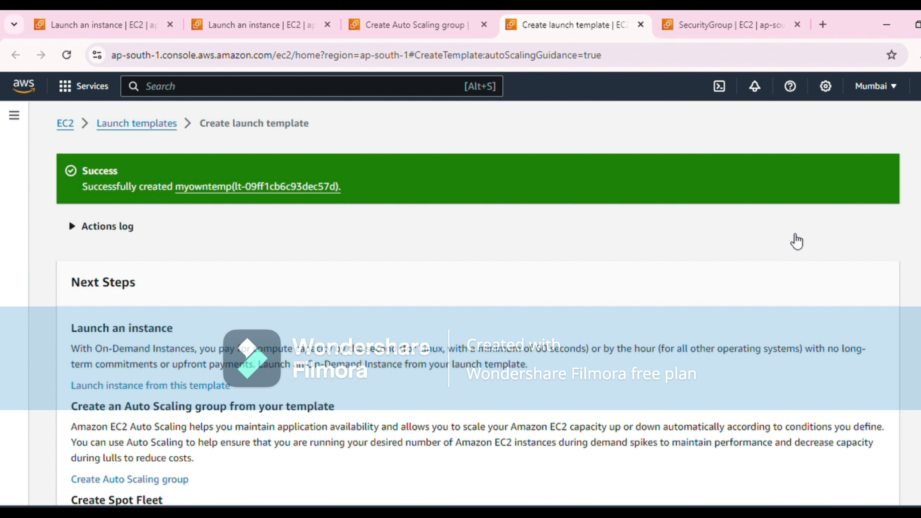
Return to the Auto Scaling group form, refresh the available launch templates and open the list.
{"action": "left_click", "coordinate": [238, 16]}
{"action": "left_click", "coordinate": [73, 18]}
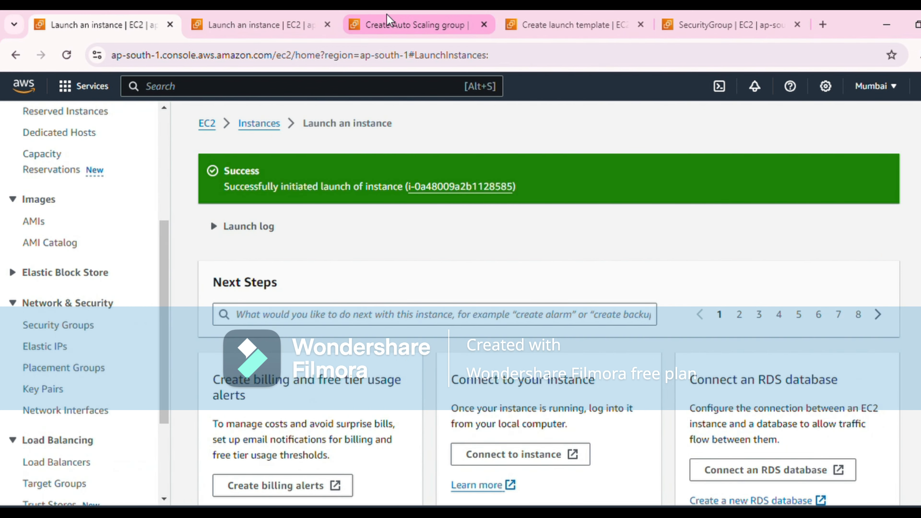
{"action": "left_click", "coordinate": [388, 19]}
{"action": "left_click", "coordinate": [758, 409]}
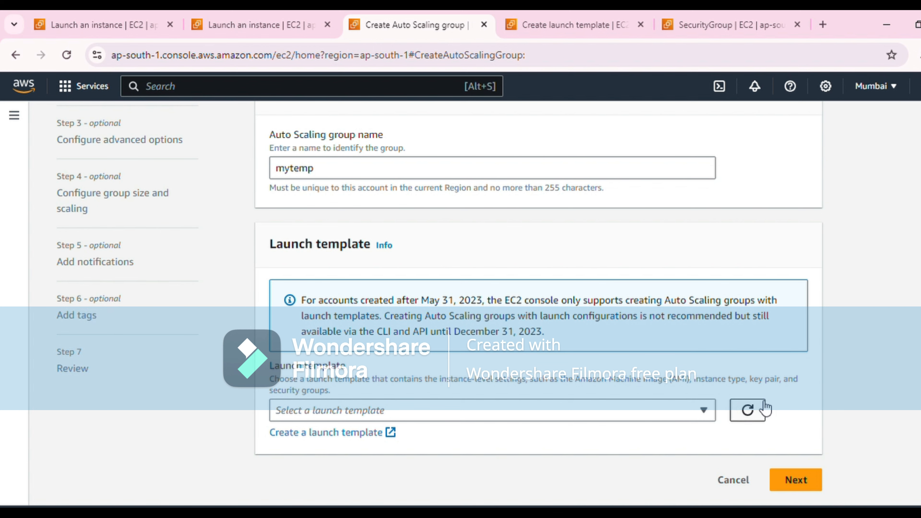
{"action": "left_click", "coordinate": [706, 409]}
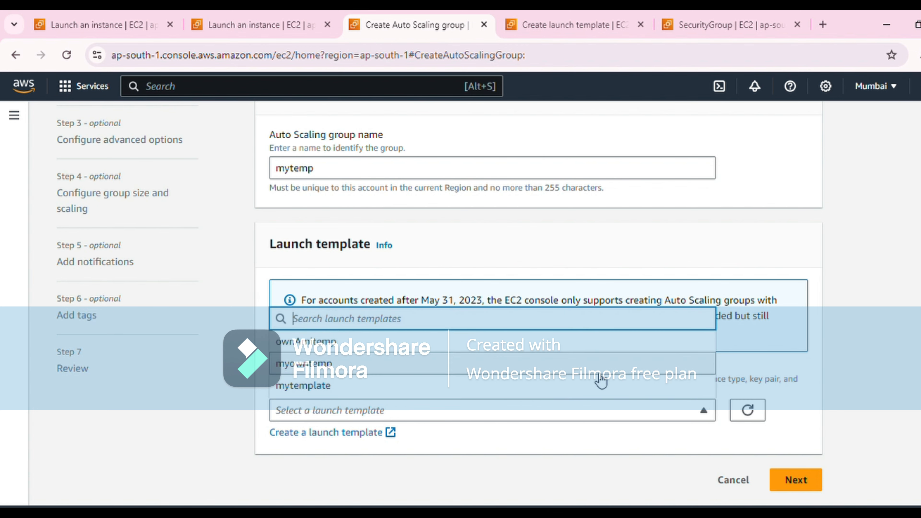
Check the newly created launch template's name on its details page, and return to the Auto Scaling group form.
{"action": "left_click", "coordinate": [537, 29]}
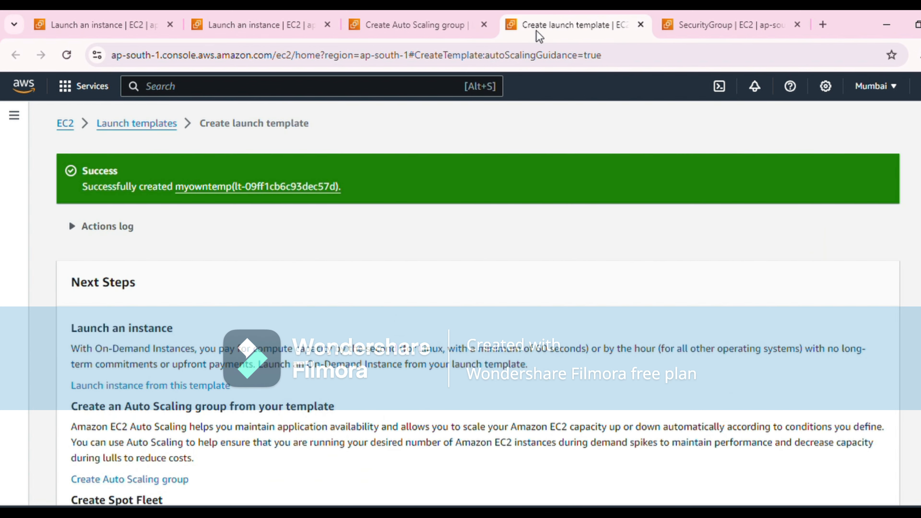
{"action": "left_click", "coordinate": [306, 188]}
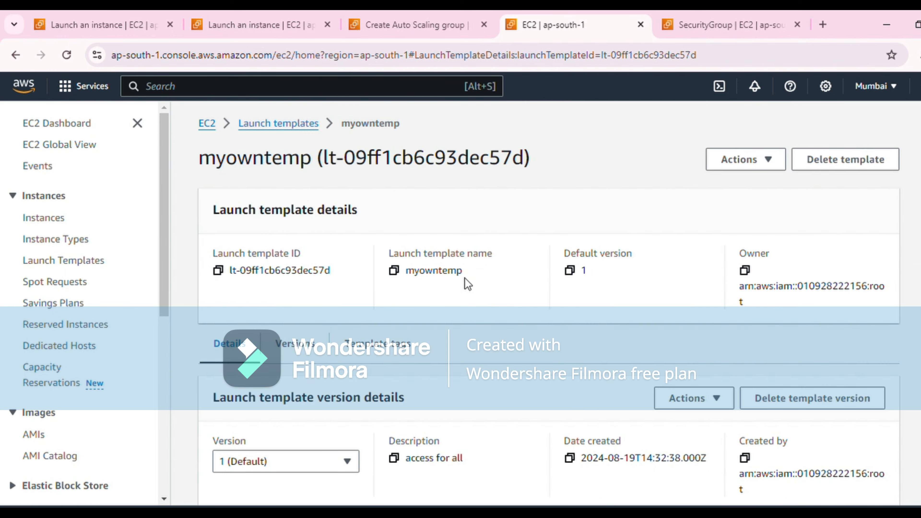
{"action": "left_click", "coordinate": [402, 24]}
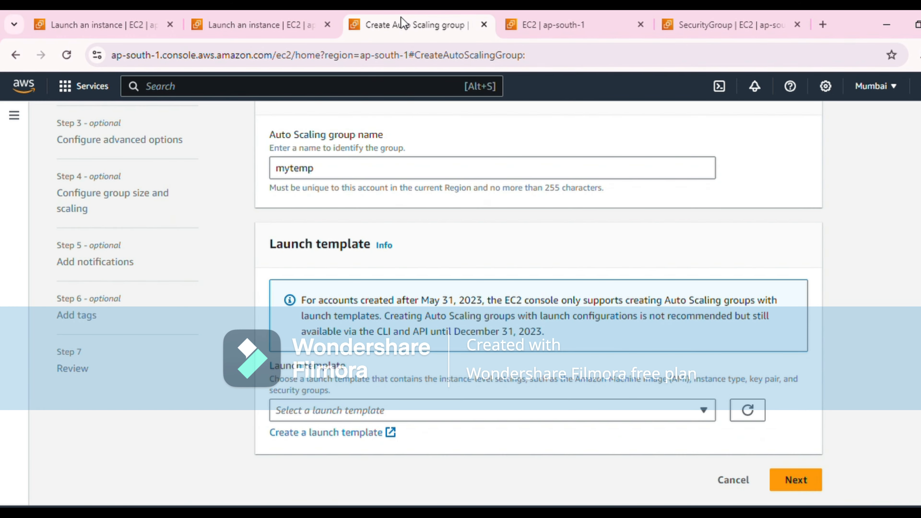
Select myowntemp as the Auto Scaling group's launch template and continue to the instance launch options.
{"action": "left_click", "coordinate": [699, 412]}
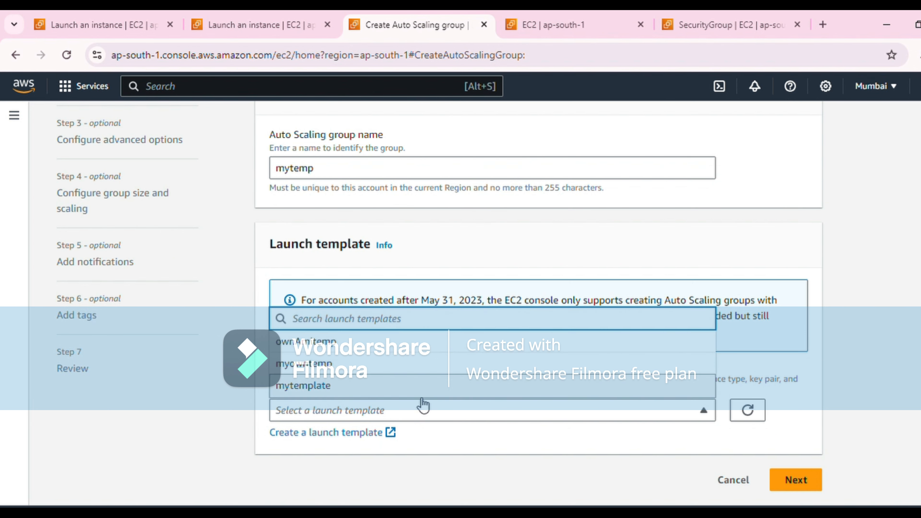
{"action": "left_click", "coordinate": [426, 364]}
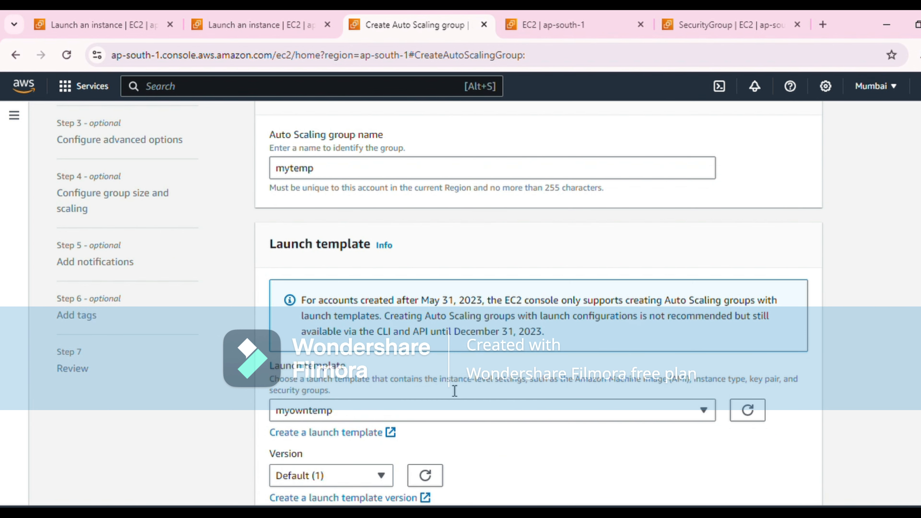
{"action": "scroll", "coordinate": [449, 316], "scroll_direction": "down", "scroll_amount": 6}
{"action": "scroll", "coordinate": [449, 313], "scroll_direction": "down", "scroll_amount": 1}
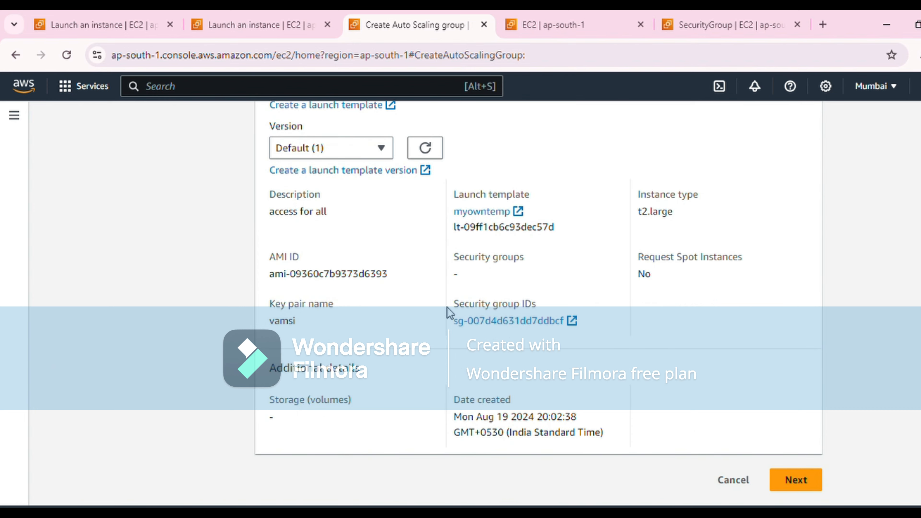
{"action": "left_click", "coordinate": [796, 480]}
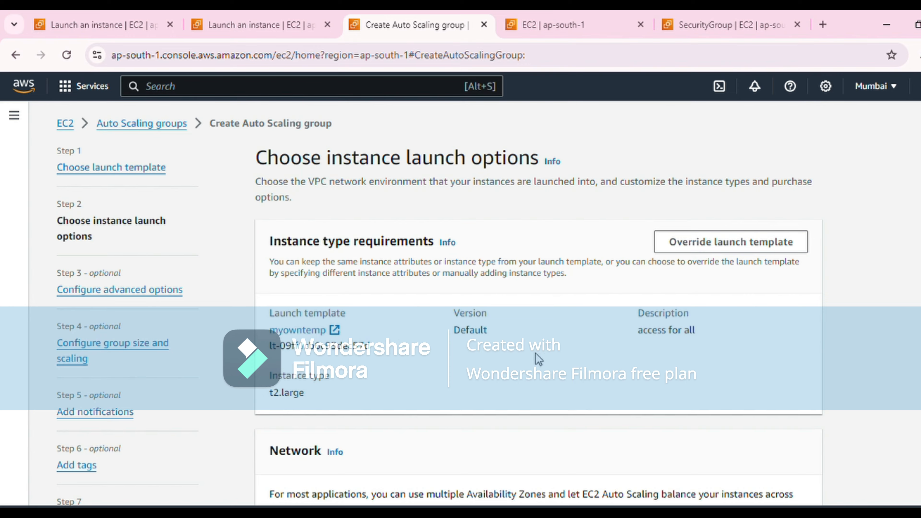
Add the ap-south-1c, ap-south-1b and ap-south-1a default subnets to the group's network and continue to the advanced options.
{"action": "scroll", "coordinate": [540, 359], "scroll_direction": "down", "scroll_amount": 5}
{"action": "scroll", "coordinate": [526, 355], "scroll_direction": "down", "scroll_amount": 1}
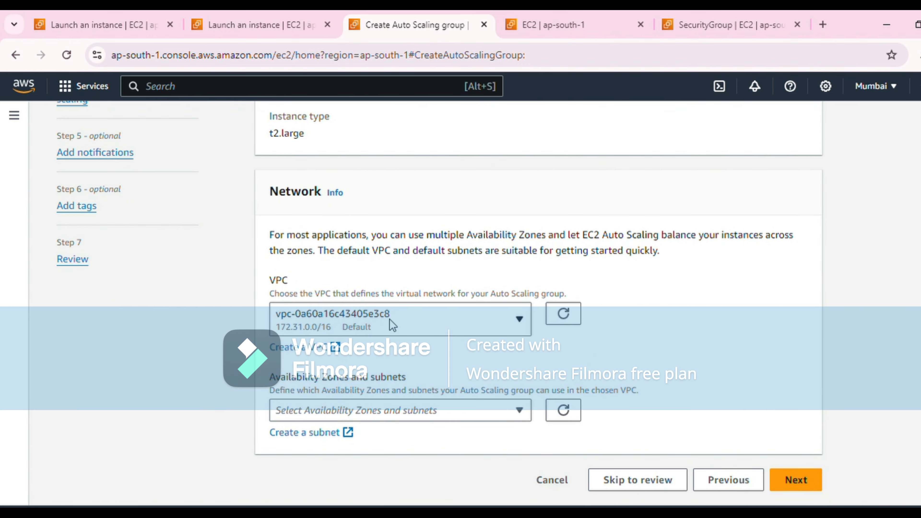
{"action": "left_click", "coordinate": [526, 411]}
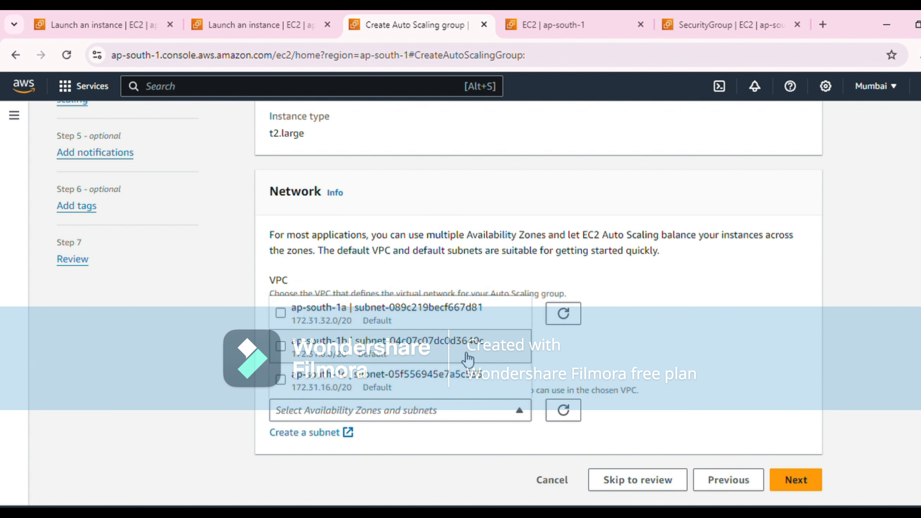
{"action": "left_click", "coordinate": [281, 379]}
{"action": "left_click", "coordinate": [281, 346]}
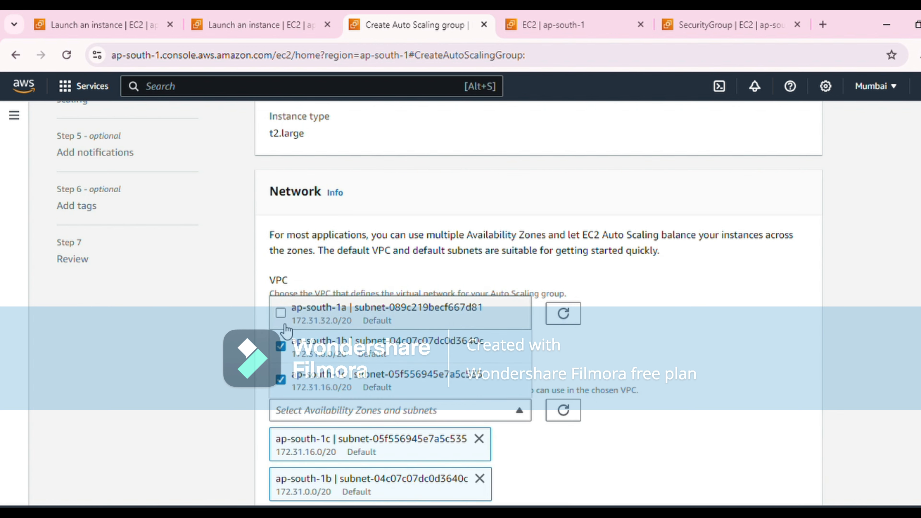
{"action": "left_click", "coordinate": [284, 322]}
{"action": "left_click", "coordinate": [666, 356]}
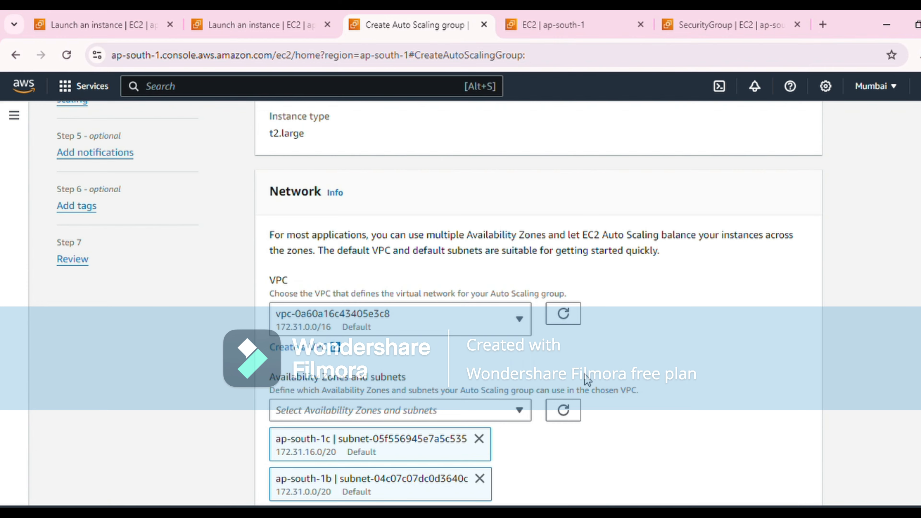
{"action": "scroll", "coordinate": [586, 379], "scroll_direction": "down", "scroll_amount": 5}
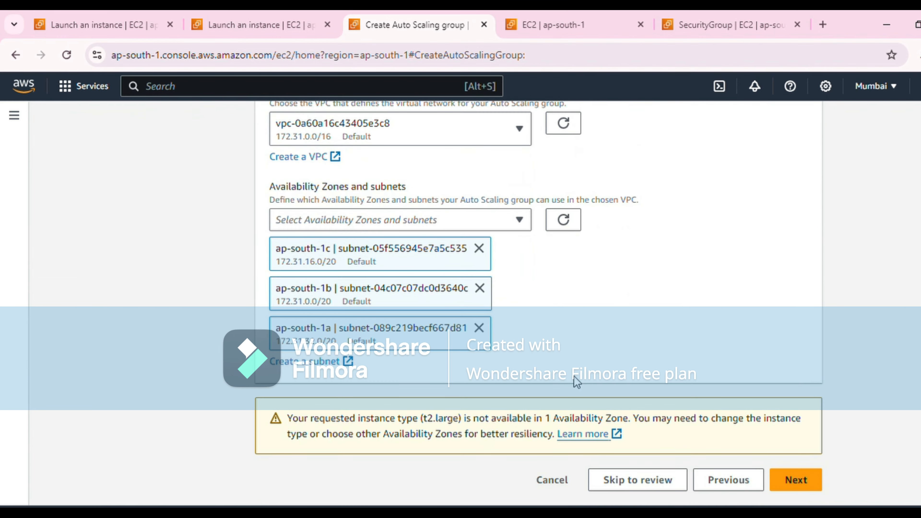
{"action": "left_click", "coordinate": [805, 481]}
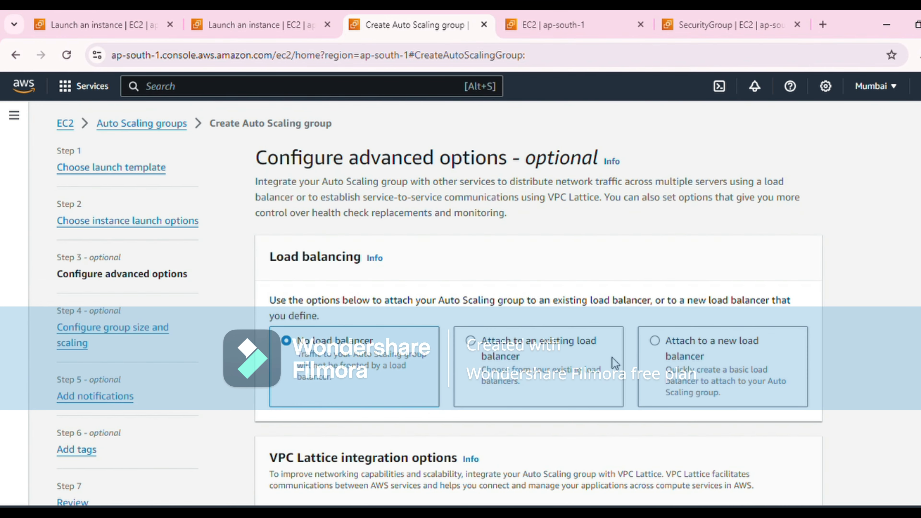
Attach the group to a new Application Load Balancer and set its scheme to Internet-facing.
{"action": "left_click", "coordinate": [673, 367]}
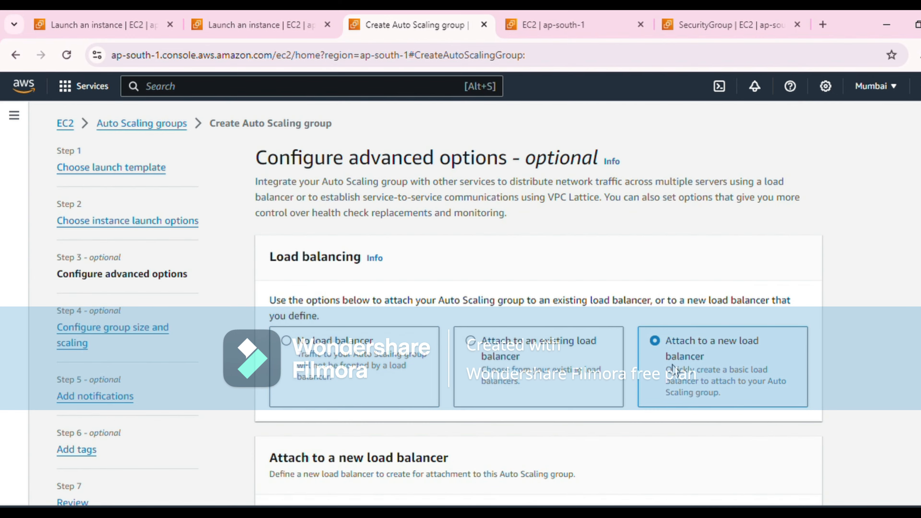
{"action": "scroll", "coordinate": [674, 368], "scroll_direction": "down", "scroll_amount": 5}
{"action": "scroll", "coordinate": [674, 370], "scroll_direction": "down", "scroll_amount": 2}
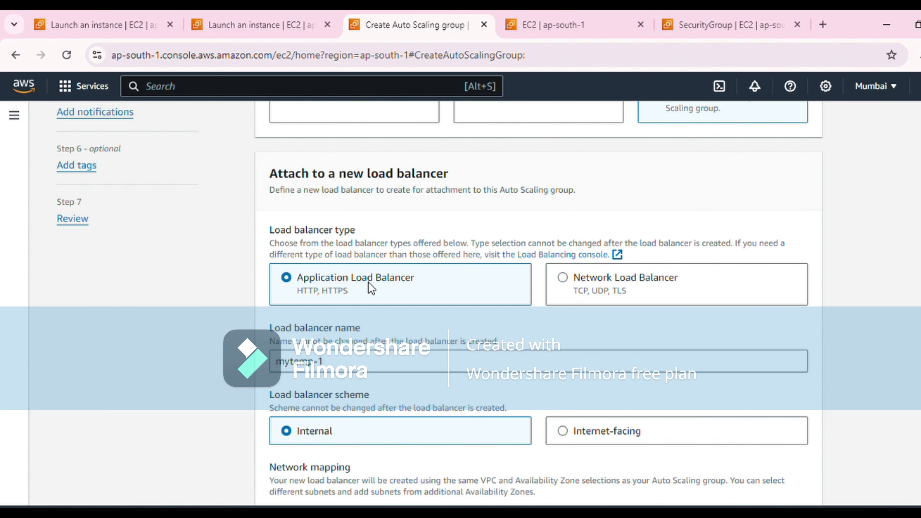
{"action": "scroll", "coordinate": [373, 289], "scroll_direction": "down", "scroll_amount": 5}
{"action": "left_click", "coordinate": [633, 222]}
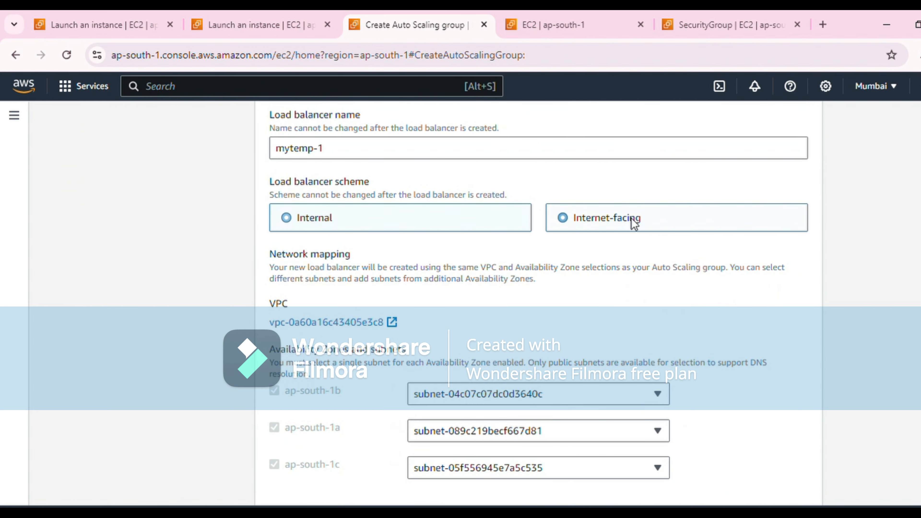
Set the load balancer's default routing on HTTP port 80 to forward to a newly created target group.
{"action": "scroll", "coordinate": [634, 236], "scroll_direction": "down", "scroll_amount": 8}
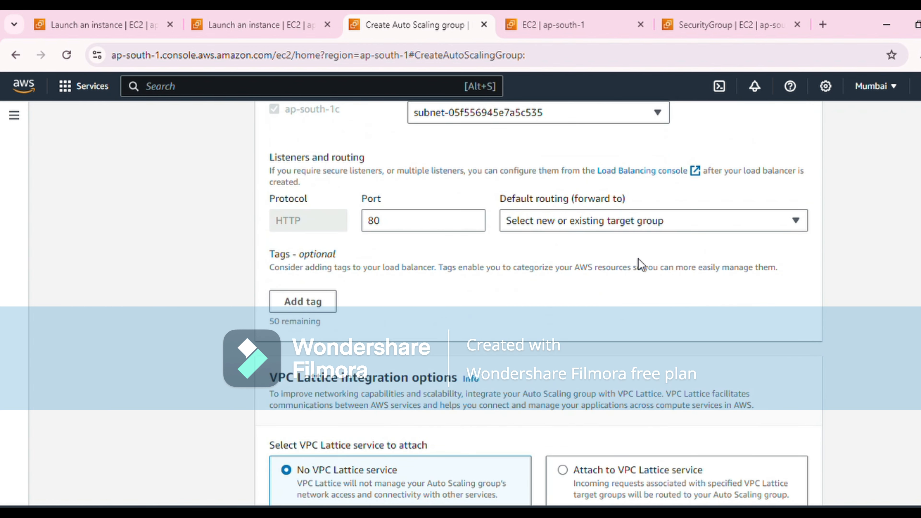
{"action": "left_click", "coordinate": [671, 227]}
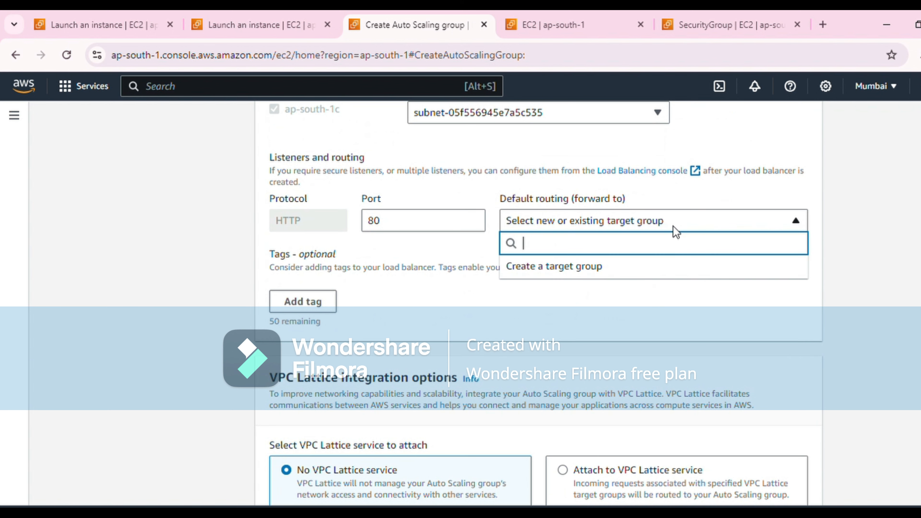
{"action": "left_click", "coordinate": [651, 269]}
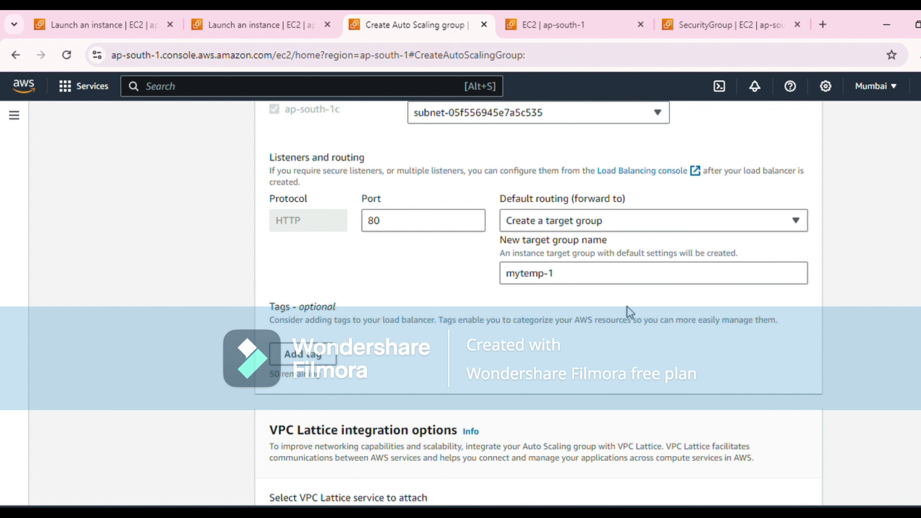
{"action": "scroll", "coordinate": [630, 348], "scroll_direction": "down", "scroll_amount": 10}
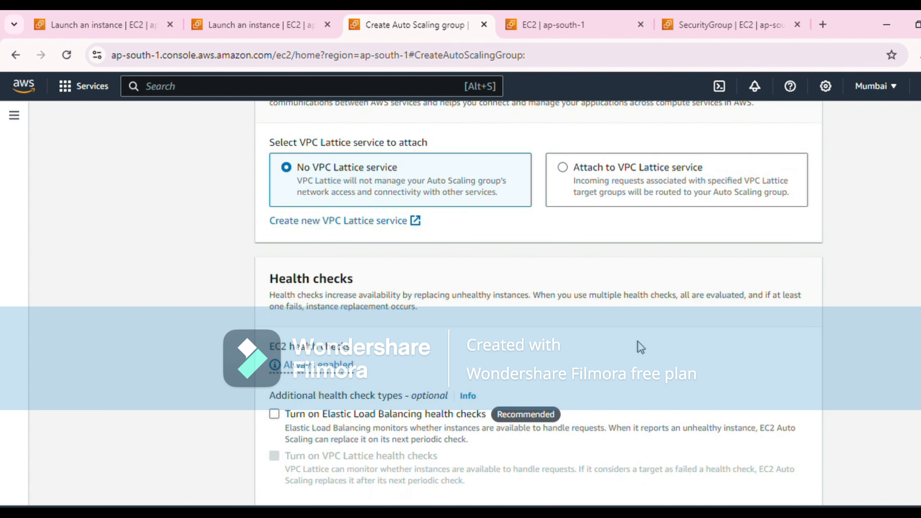
{"action": "scroll", "coordinate": [641, 346], "scroll_direction": "down", "scroll_amount": 3}
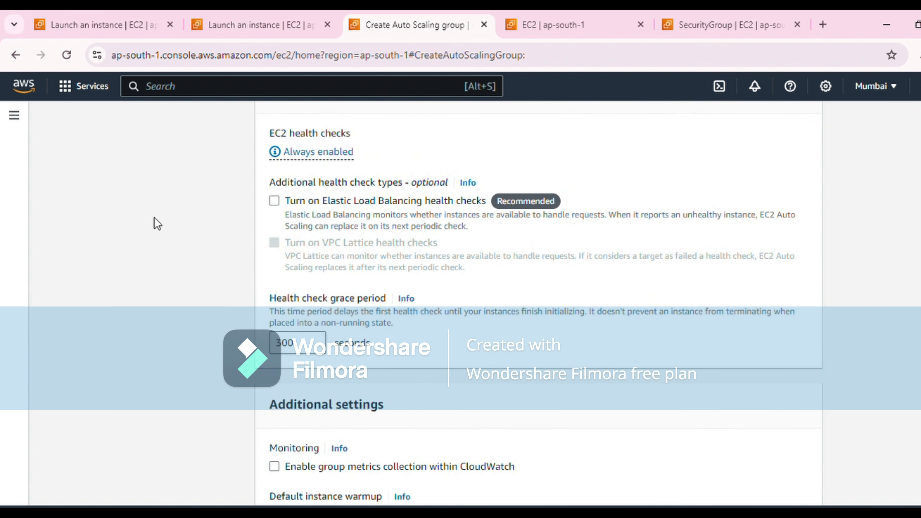
Turn on Elastic Load Balancing health checks for the group and continue to the group size and scaling settings.
{"action": "left_click", "coordinate": [274, 201]}
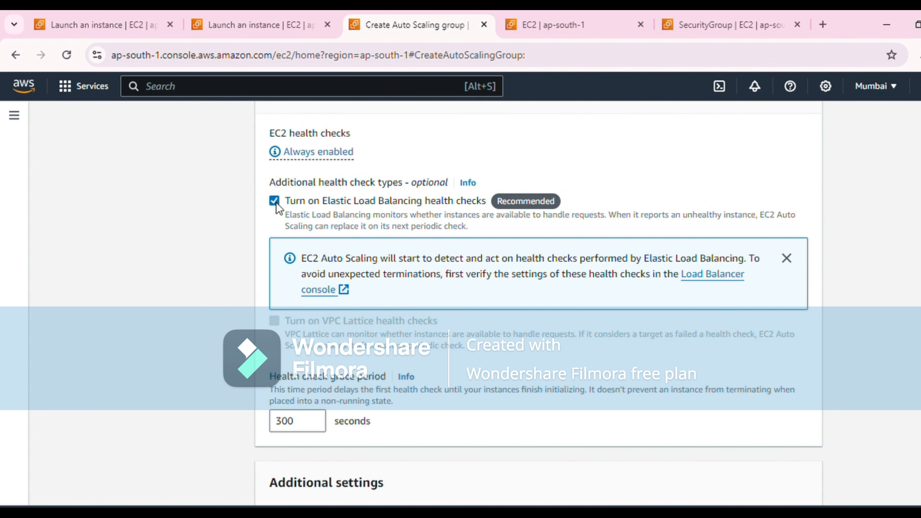
{"action": "scroll", "coordinate": [384, 277], "scroll_direction": "down", "scroll_amount": 5}
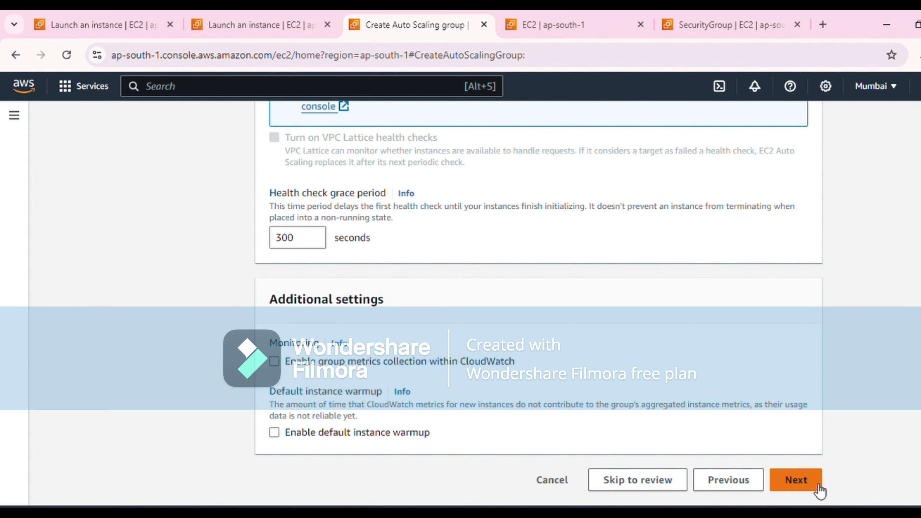
{"action": "left_click", "coordinate": [796, 480]}
Set the Auto Scaling group's desired capacity to 5.
{"action": "left_click", "coordinate": [379, 422]}
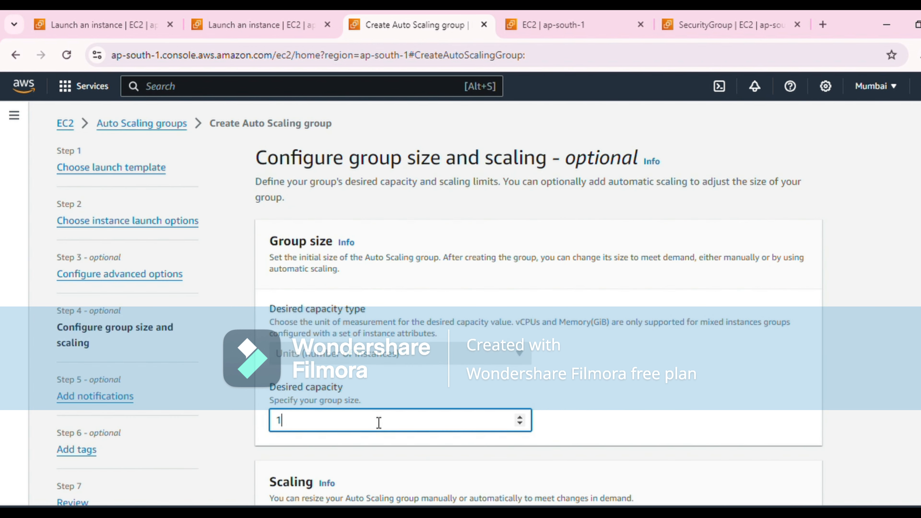
{"action": "key", "text": "BackSpace"}
{"action": "type", "text": "5"}
Set the group's scaling limits to a minimum desired capacity of 5 and a maximum desired capacity of 10.
{"action": "scroll", "coordinate": [381, 438], "scroll_direction": "down", "scroll_amount": 1}
{"action": "scroll", "coordinate": [380, 438], "scroll_direction": "down", "scroll_amount": 3}
{"action": "left_click", "coordinate": [330, 456]}
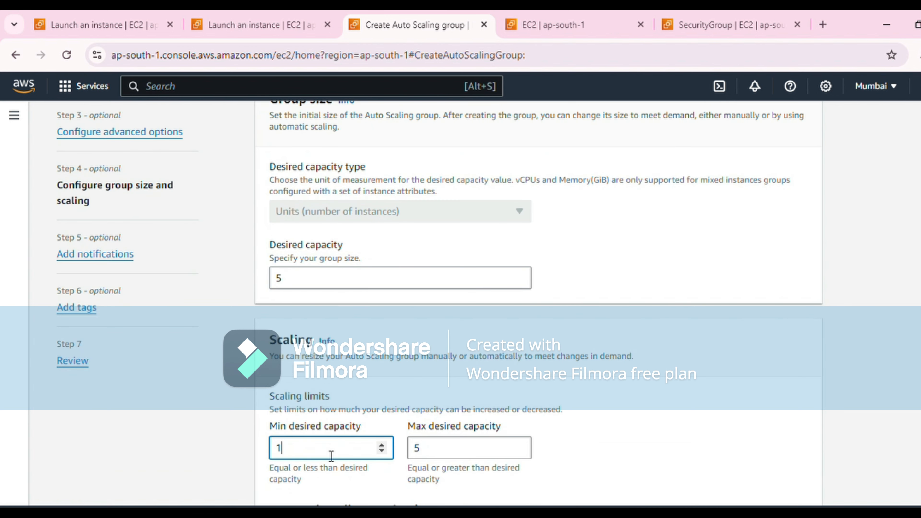
{"action": "type", "text": "5"}
{"action": "key", "text": "BackSpace"}
{"action": "key", "text": "BackSpace"}
{"action": "type", "text": "0"}
{"action": "left_click", "coordinate": [430, 456]}
{"action": "key", "text": "BackSpace"}
{"action": "type", "text": "9"}
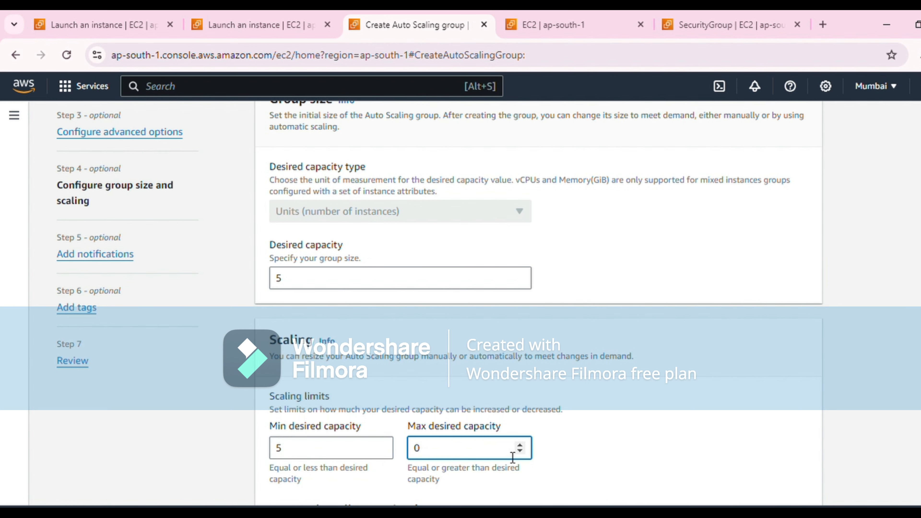
{"action": "left_click", "coordinate": [519, 444]}
{"action": "scroll", "coordinate": [519, 446], "scroll_direction": "down", "scroll_amount": 5}
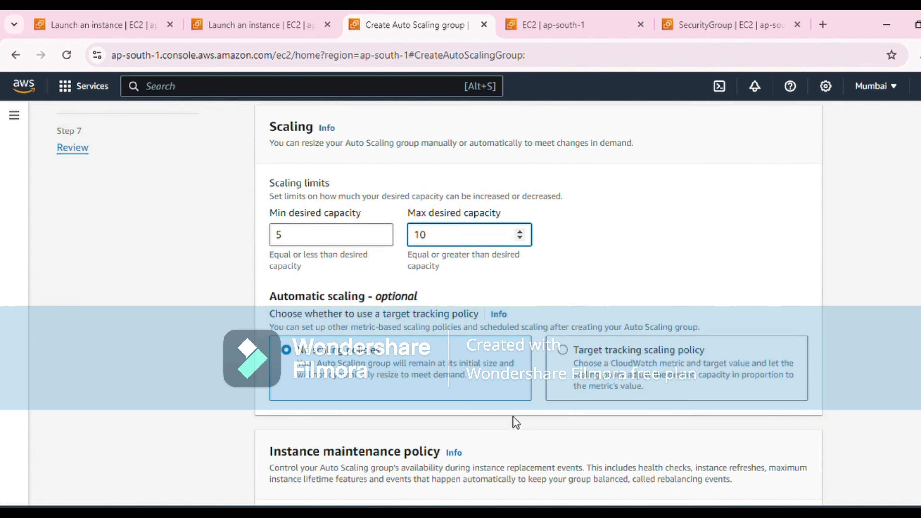
{"action": "scroll", "coordinate": [487, 408], "scroll_direction": "down", "scroll_amount": 10}
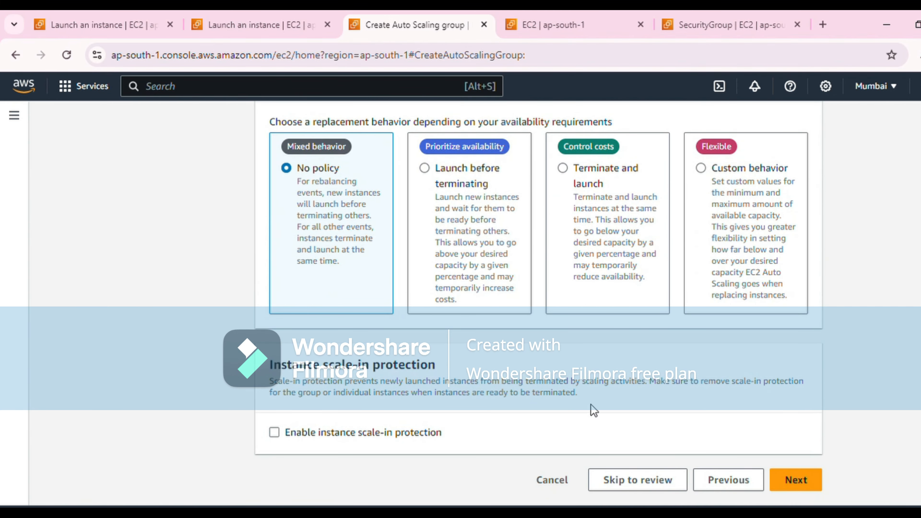
Continue without adding notifications or tags, review the configuration and create the Auto Scaling group.
{"action": "left_click", "coordinate": [783, 487]}
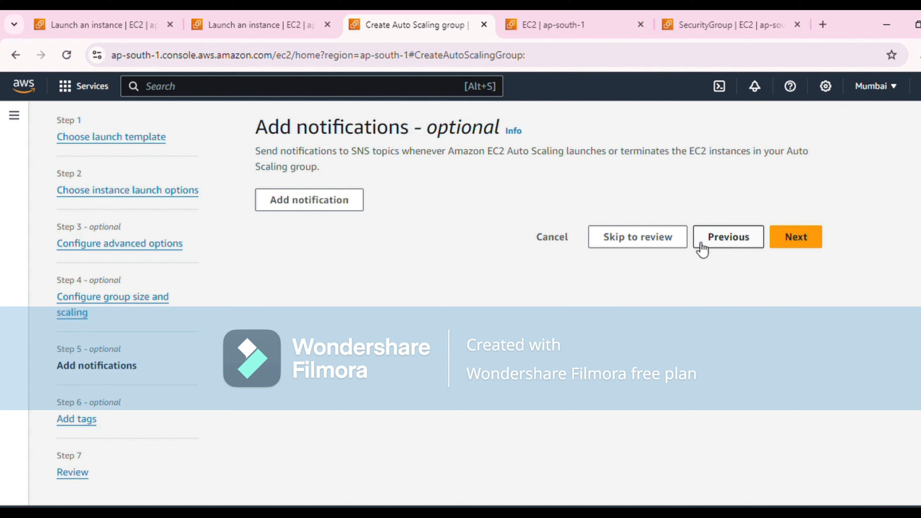
{"action": "left_click", "coordinate": [787, 247]}
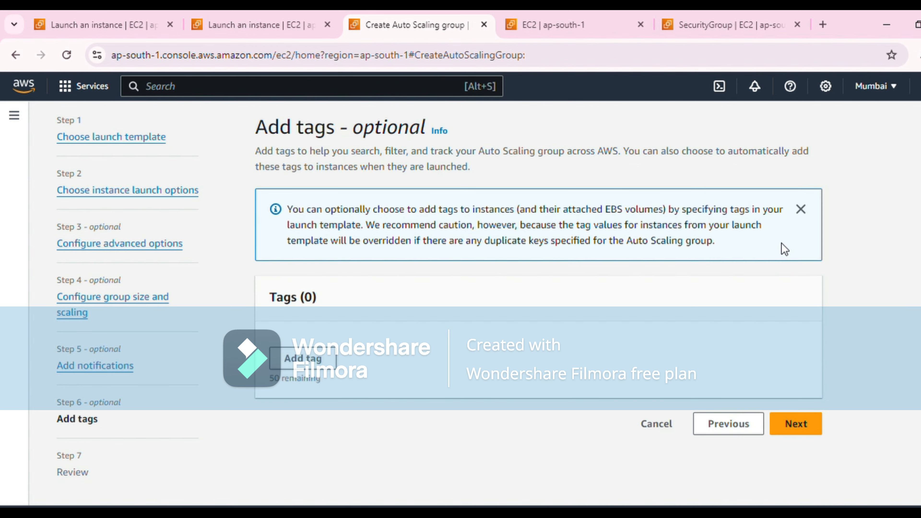
{"action": "left_click", "coordinate": [813, 422]}
{"action": "scroll", "coordinate": [754, 329], "scroll_direction": "down", "scroll_amount": 15}
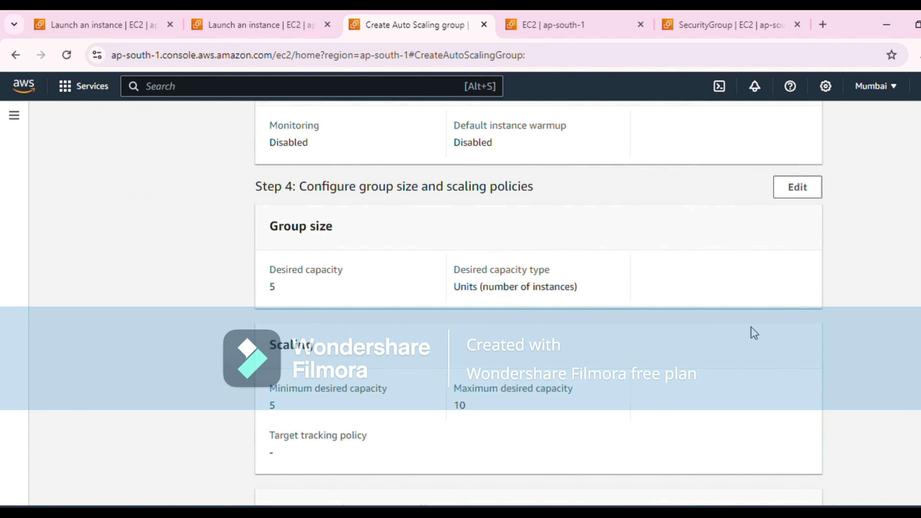
{"action": "scroll", "coordinate": [751, 328], "scroll_direction": "down", "scroll_amount": 10}
{"action": "left_click", "coordinate": [747, 477]}
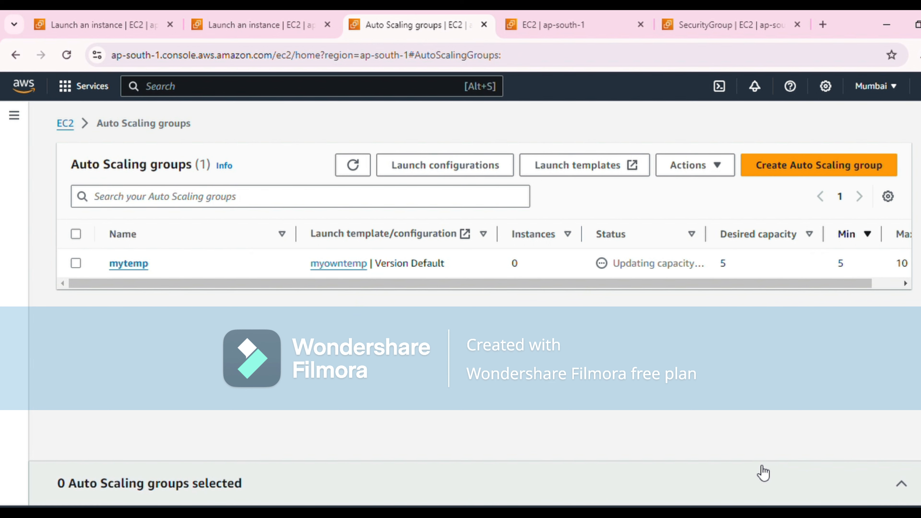
Refresh the Auto Scaling groups list and select mytemp to show its details.
{"action": "left_click", "coordinate": [354, 164]}
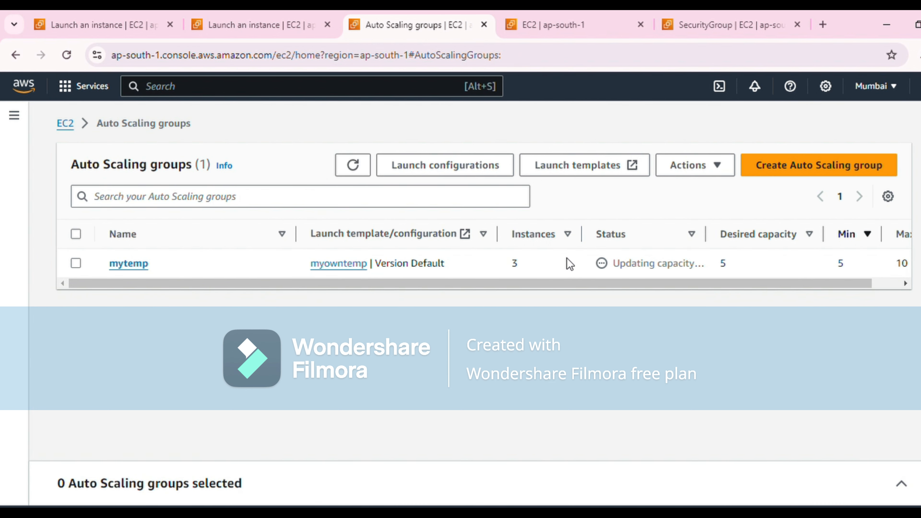
{"action": "left_click_drag", "start_coordinate": [714, 269], "coordinate": [716, 280]}
{"action": "left_click", "coordinate": [736, 270]}
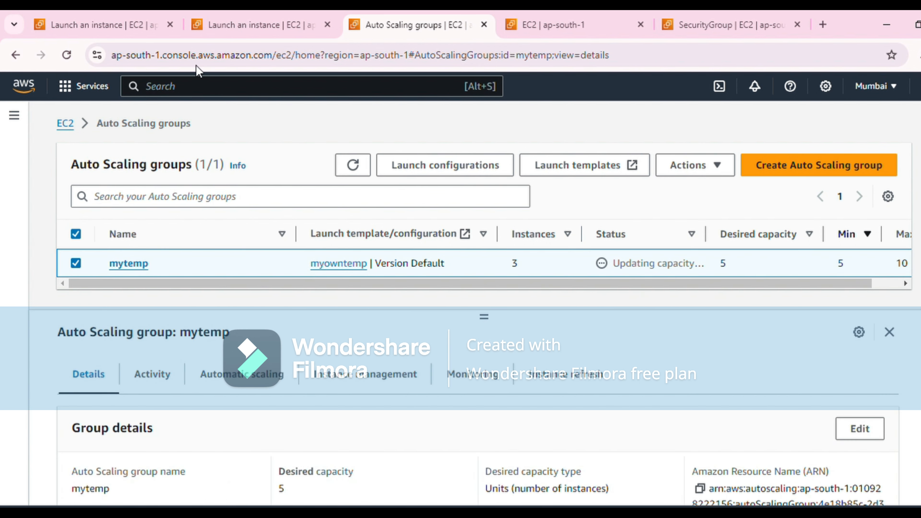
Open the EC2 instances list in a separate browser tab and look through the listed instances.
{"action": "left_click", "coordinate": [14, 115]}
{"action": "left_click", "coordinate": [44, 216], "text": "ctrl"}
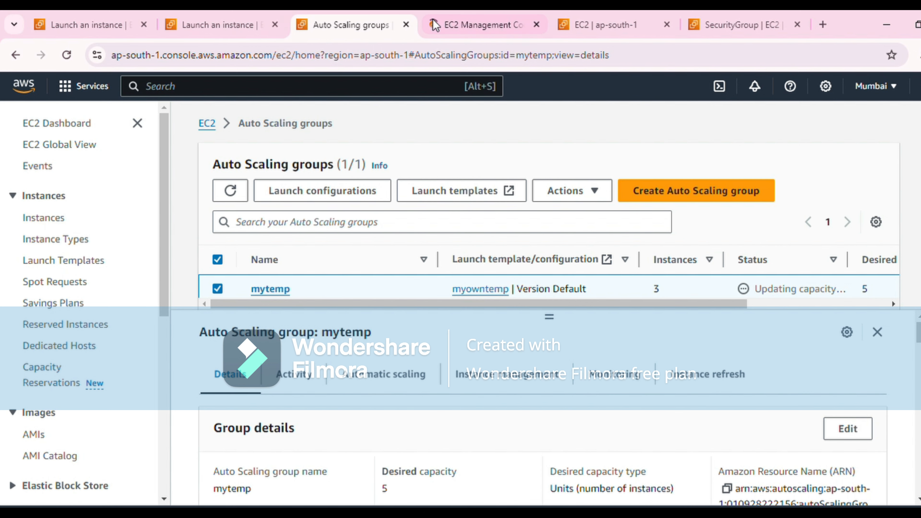
{"action": "left_click", "coordinate": [474, 25]}
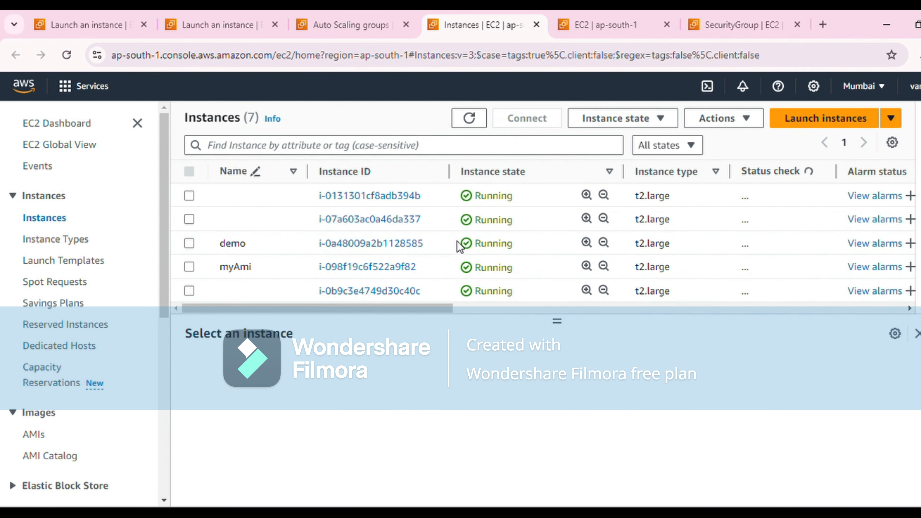
{"action": "scroll", "coordinate": [438, 235], "scroll_direction": "down", "scroll_amount": 3}
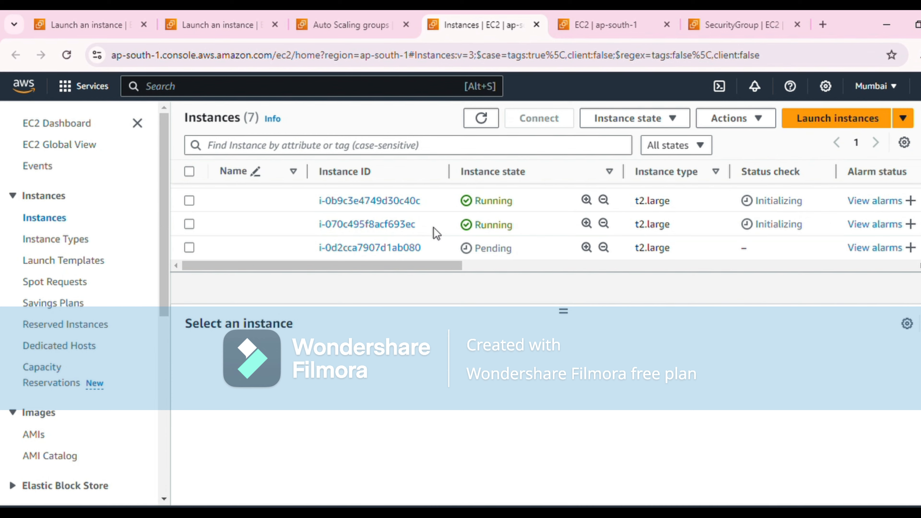
{"action": "scroll", "coordinate": [433, 227], "scroll_direction": "up", "scroll_amount": 3}
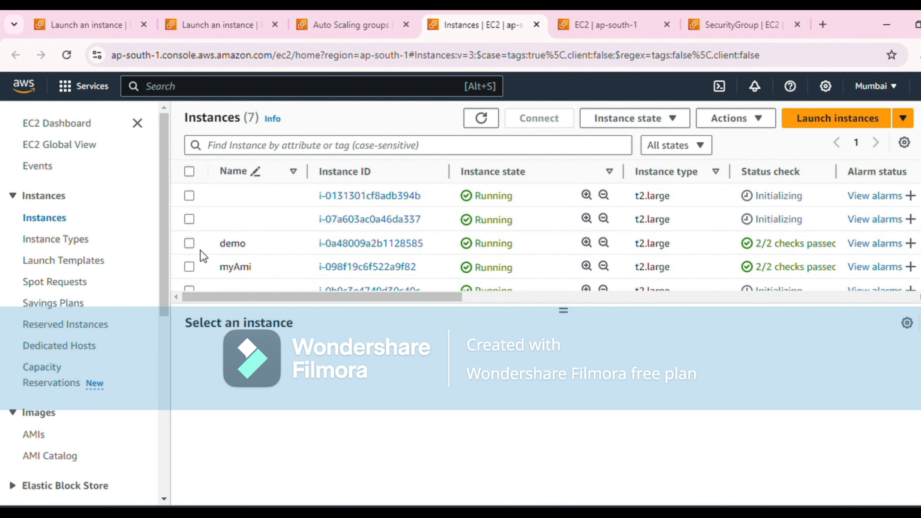
{"action": "left_click", "coordinate": [189, 243]}
{"action": "left_click", "coordinate": [189, 267]}
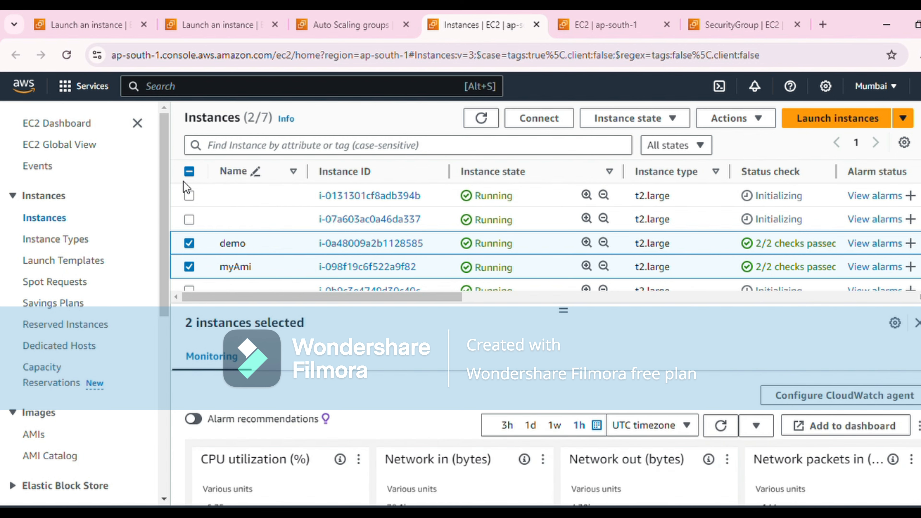
{"action": "left_click", "coordinate": [189, 171]}
{"action": "left_click", "coordinate": [189, 172]}
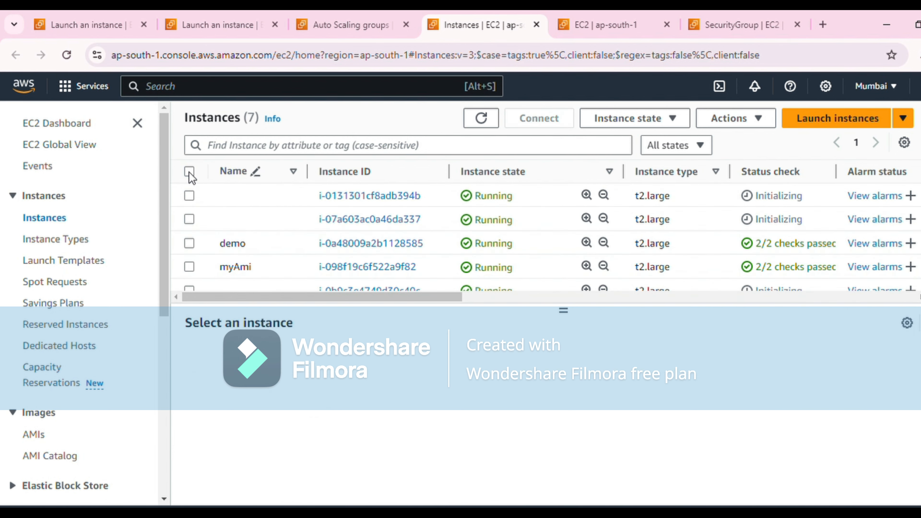
Select every listed instance except demo and myAmi.
{"action": "left_click", "coordinate": [189, 172]}
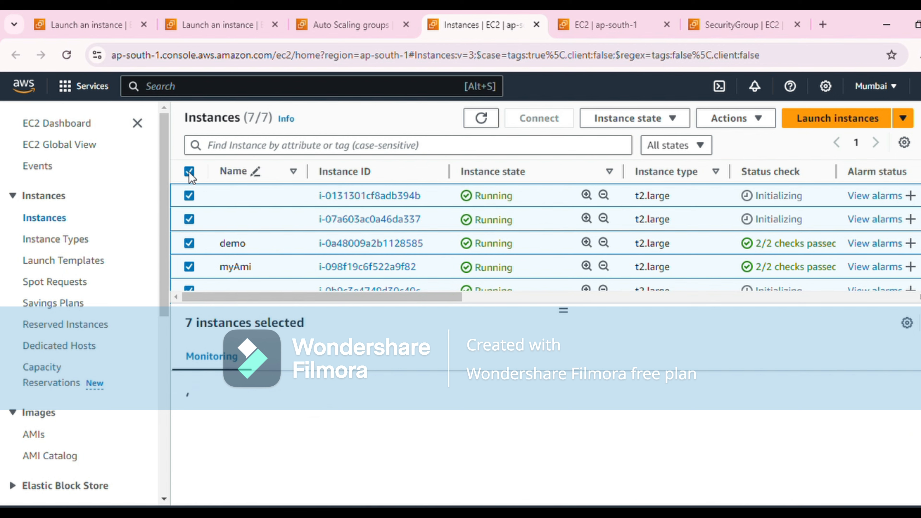
{"action": "left_click", "coordinate": [190, 243]}
{"action": "left_click", "coordinate": [189, 267]}
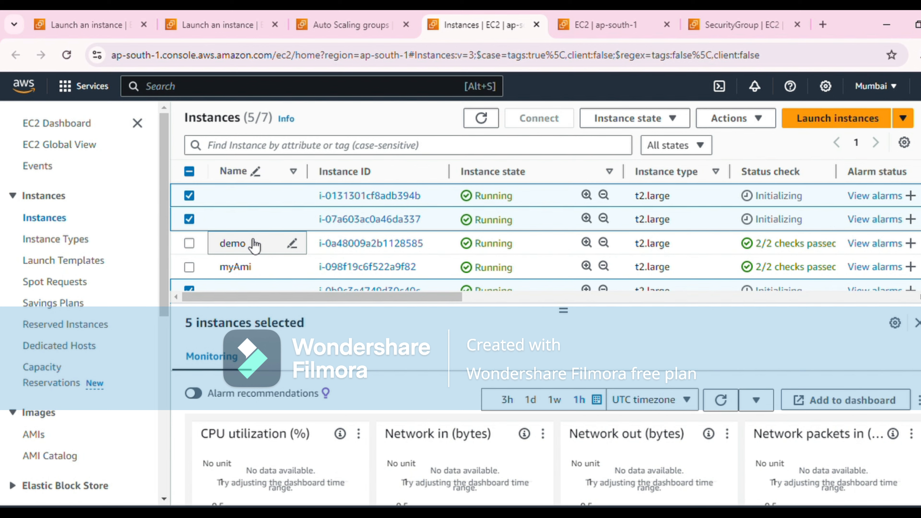
Check mytemp's desired, minimum and maximum capacity in the Auto Scaling groups list, then view the earlier instance launch page.
{"action": "left_click", "coordinate": [334, 18]}
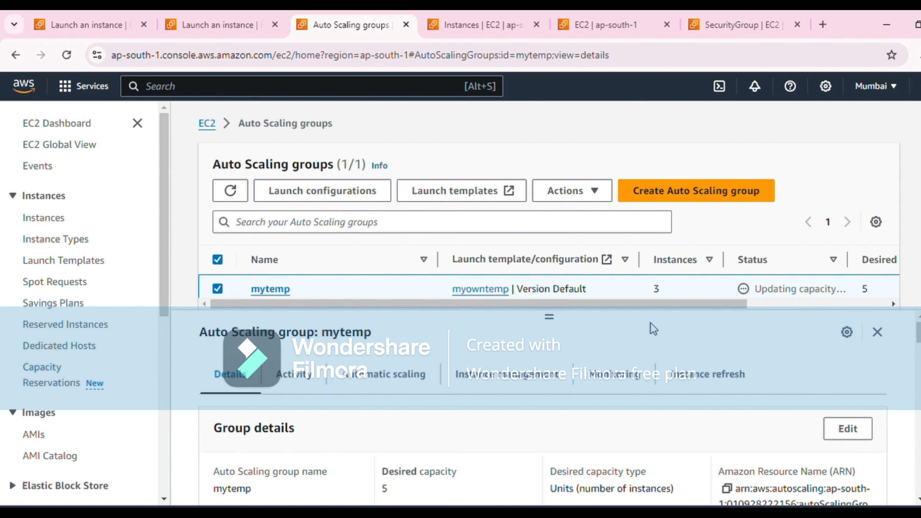
{"action": "left_click_drag", "start_coordinate": [623, 305], "coordinate": [765, 305]}
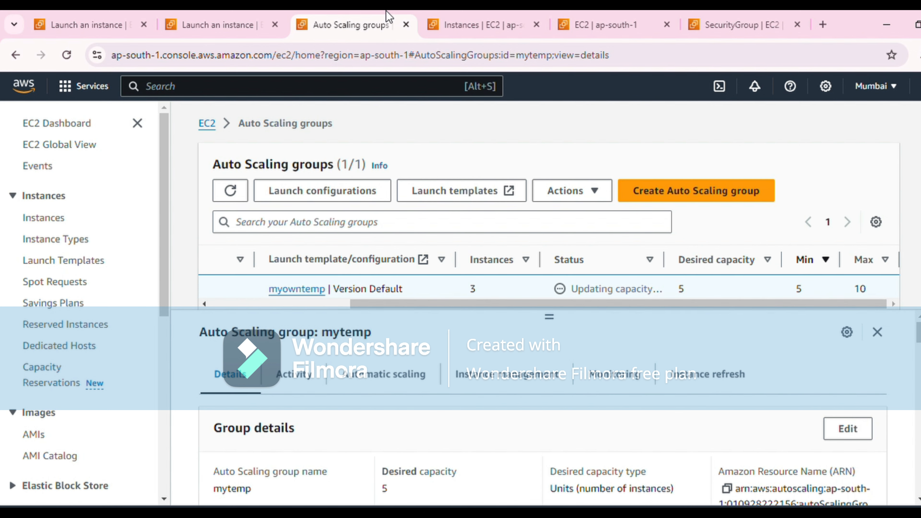
{"action": "left_click", "coordinate": [256, 25]}
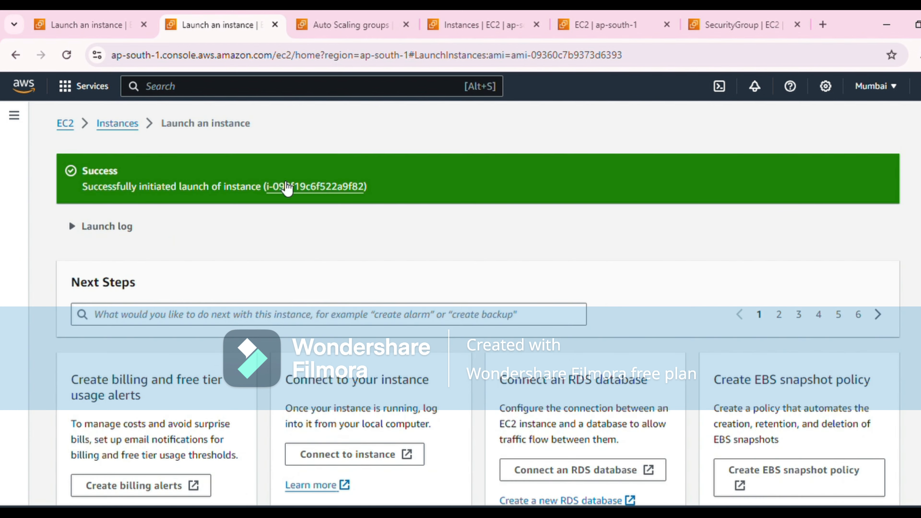
Return to the instances list and examine the state and status checks of the selected instances.
{"action": "left_click", "coordinate": [483, 24]}
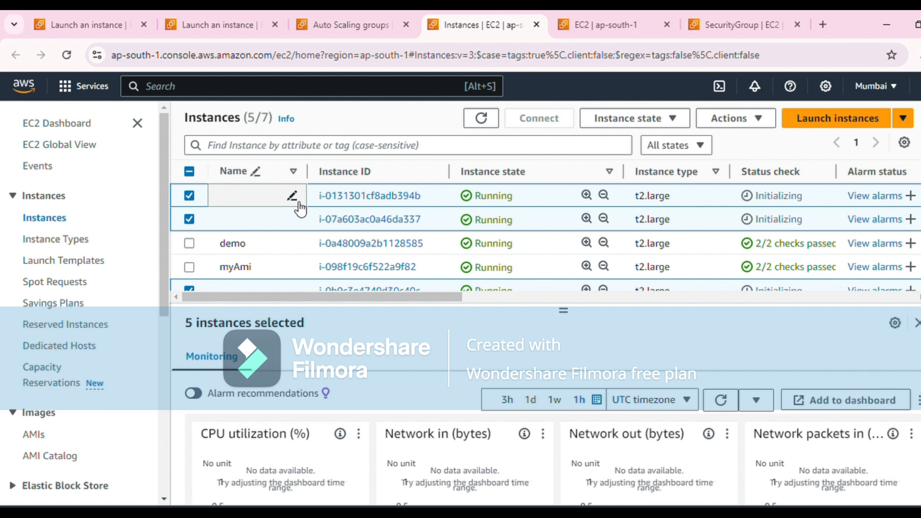
{"action": "scroll", "coordinate": [290, 268], "scroll_direction": "down", "scroll_amount": 2}
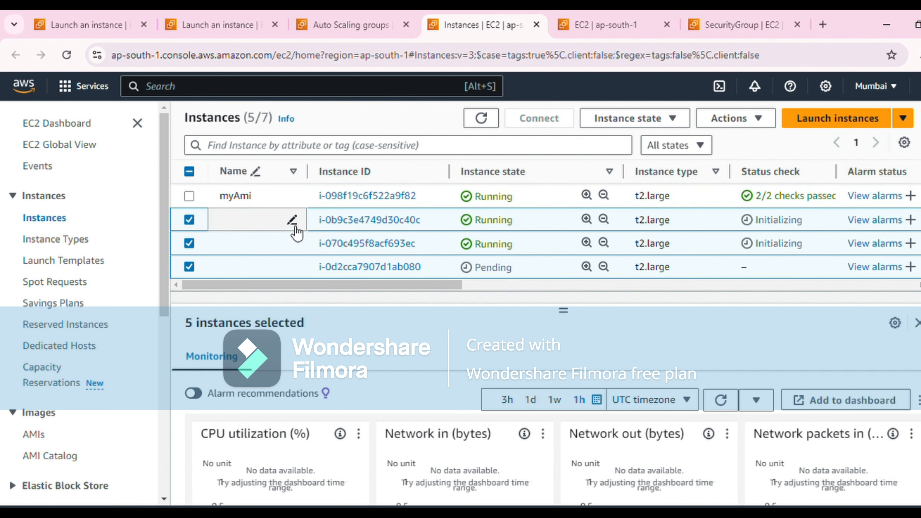
{"action": "scroll", "coordinate": [294, 269], "scroll_direction": "up", "scroll_amount": 2}
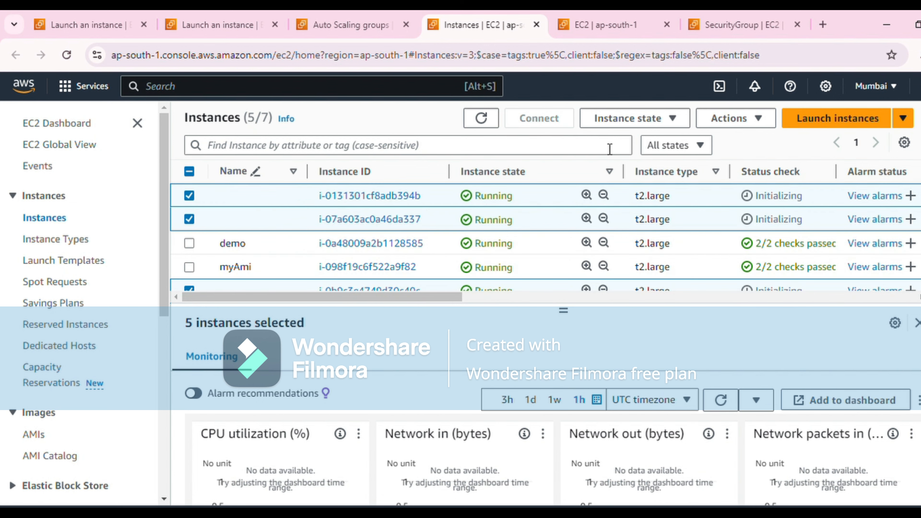
{"action": "scroll", "coordinate": [759, 183], "scroll_direction": "down", "scroll_amount": 2}
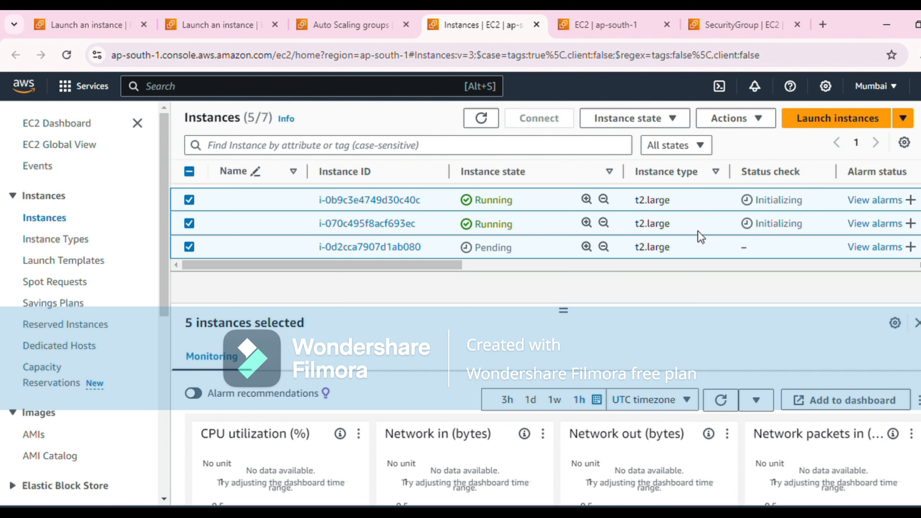
{"action": "scroll", "coordinate": [522, 270], "scroll_direction": "up", "scroll_amount": 3}
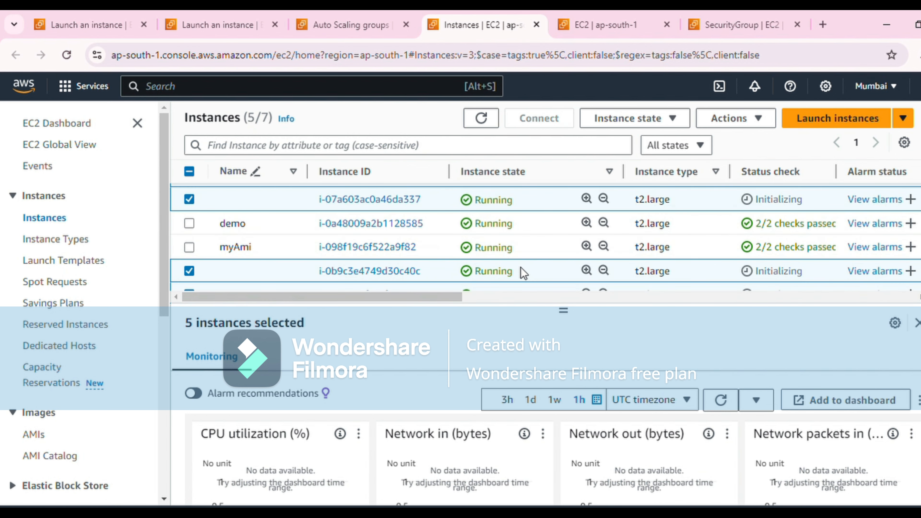
{"action": "scroll", "coordinate": [520, 270], "scroll_direction": "down", "scroll_amount": 3}
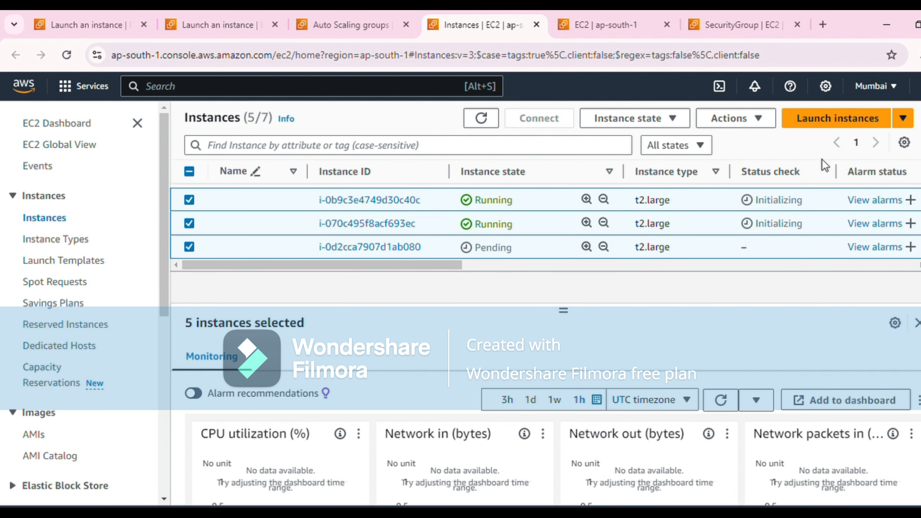
{"action": "scroll", "coordinate": [236, 240], "scroll_direction": "up", "scroll_amount": 3}
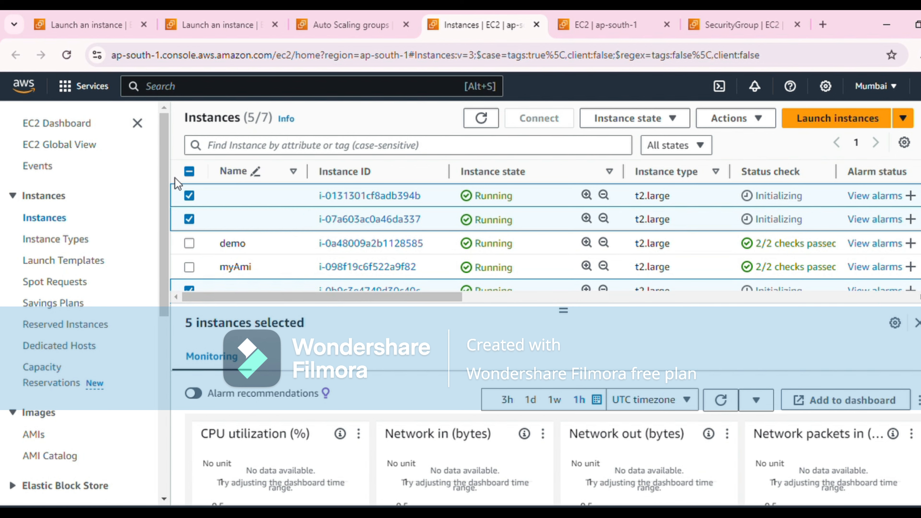
Clear the current instance selection, look through the list and select all instances.
{"action": "left_click", "coordinate": [189, 171]}
{"action": "left_click", "coordinate": [190, 172]}
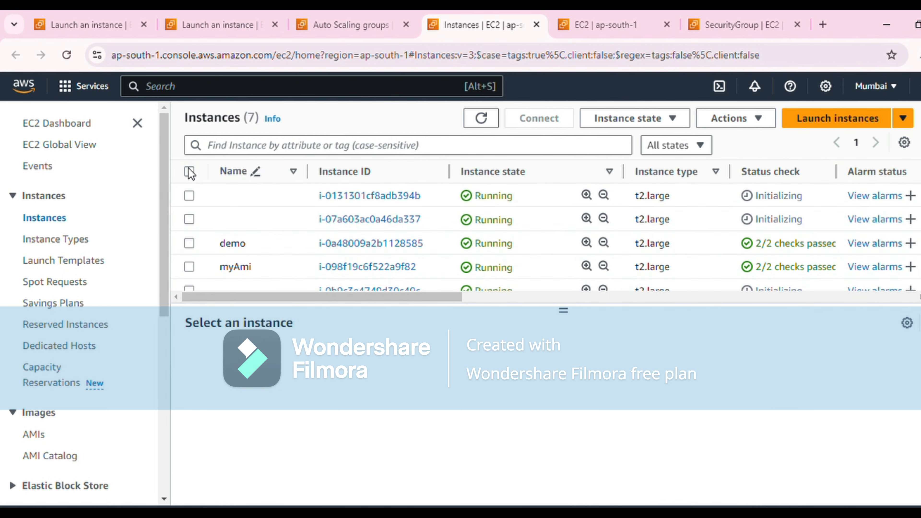
{"action": "scroll", "coordinate": [543, 244], "scroll_direction": "down", "scroll_amount": 3}
{"action": "scroll", "coordinate": [591, 246], "scroll_direction": "up", "scroll_amount": 3}
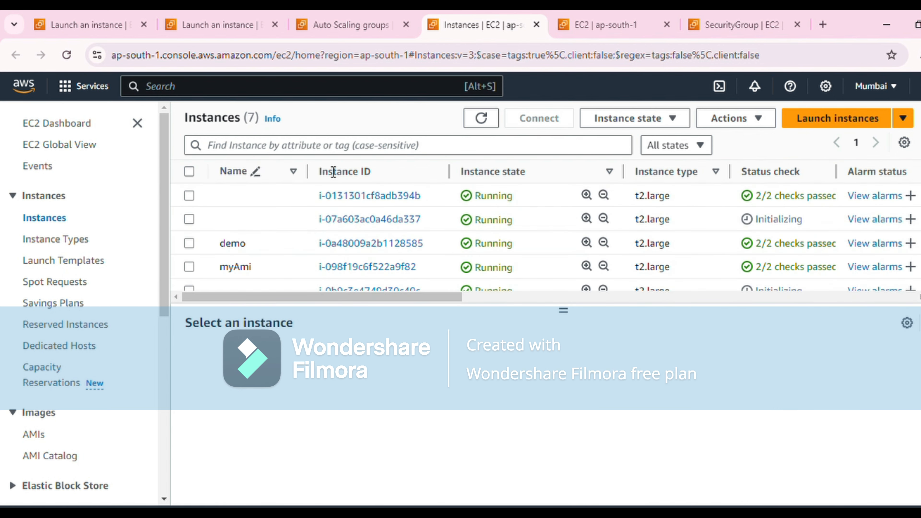
{"action": "left_click", "coordinate": [190, 172]}
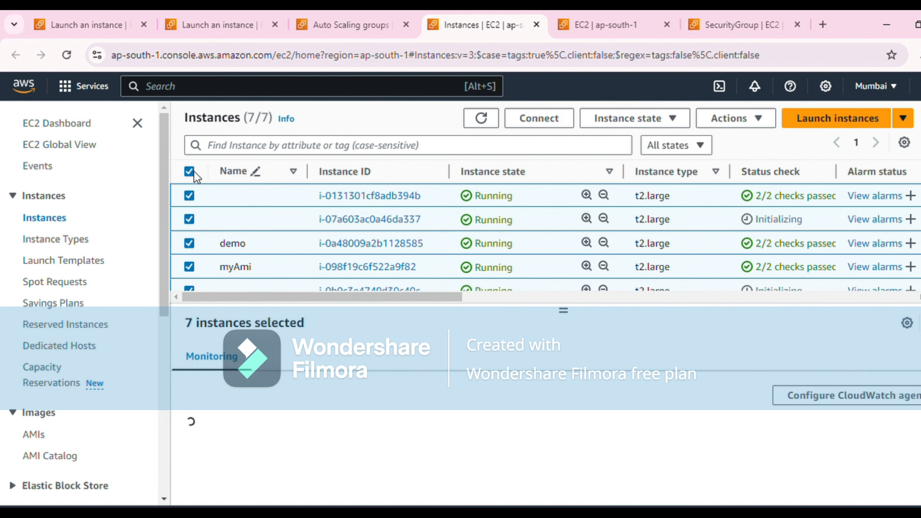
{"action": "scroll", "coordinate": [482, 217], "scroll_direction": "down", "scroll_amount": 2}
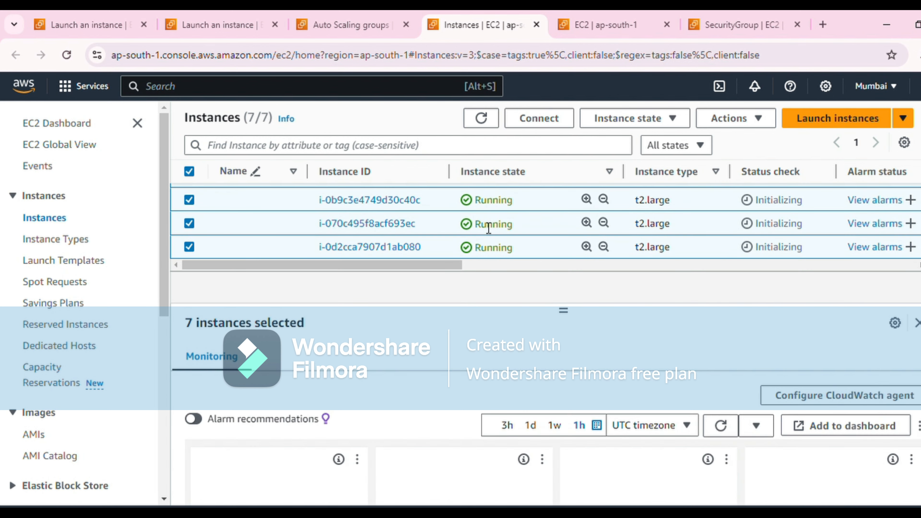
Look through the status checks of all seven selected instances, then clear the selection.
{"action": "scroll", "coordinate": [497, 240], "scroll_direction": "up", "scroll_amount": 3}
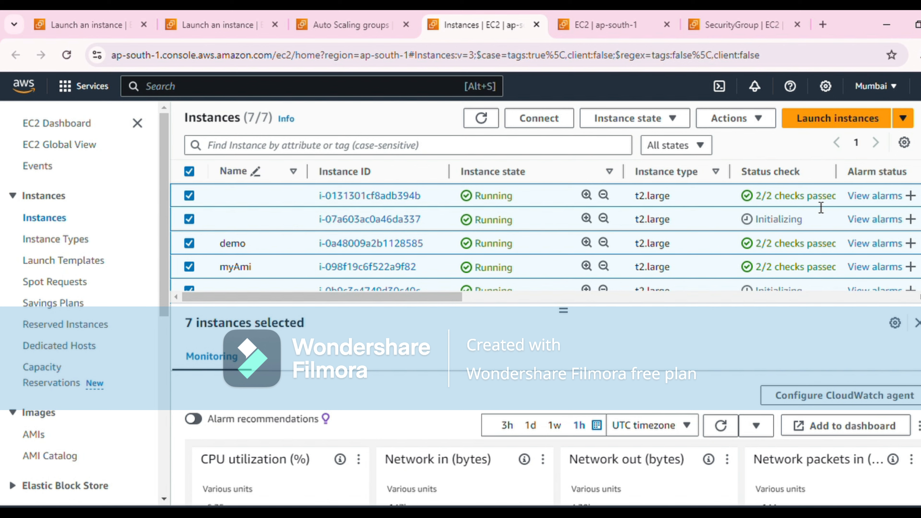
{"action": "scroll", "coordinate": [799, 208], "scroll_direction": "down", "scroll_amount": 3}
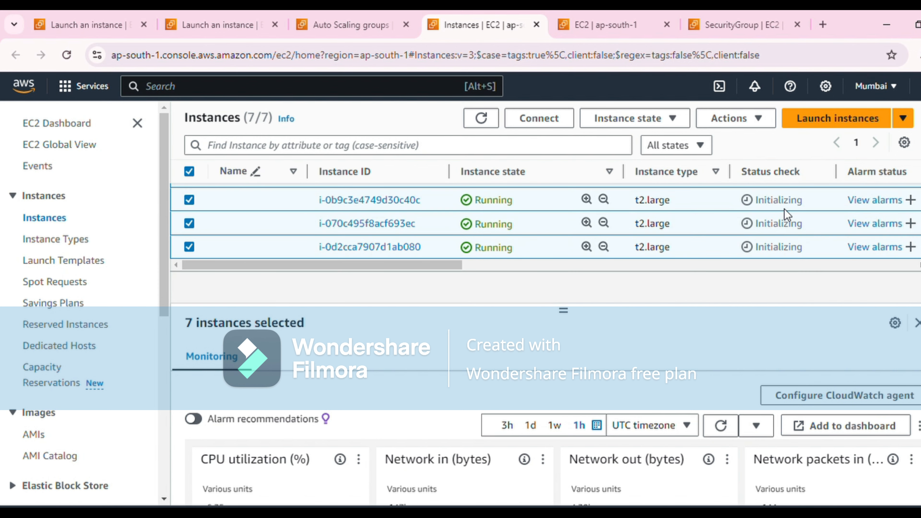
{"action": "scroll", "coordinate": [787, 214], "scroll_direction": "up", "scroll_amount": 3}
{"action": "scroll", "coordinate": [788, 217], "scroll_direction": "down", "scroll_amount": 3}
{"action": "left_click", "coordinate": [189, 172]}
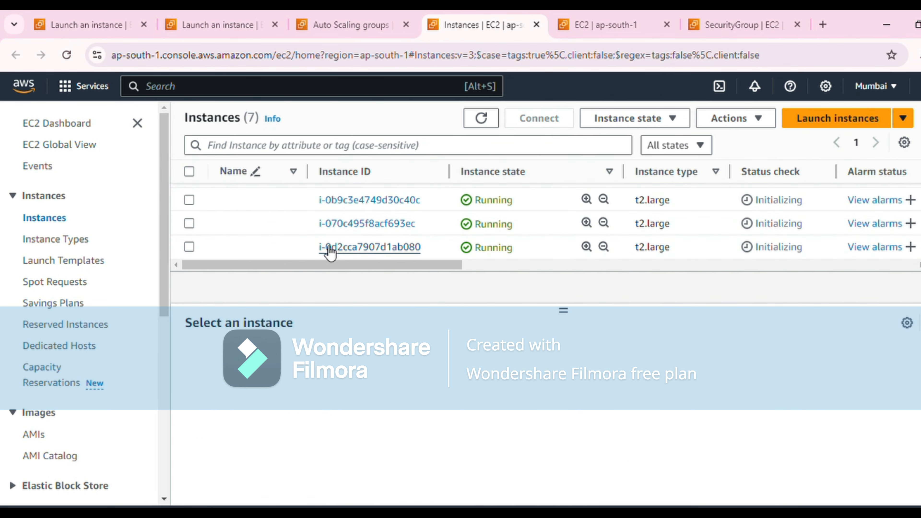
Stop the three unnamed instances listed below myAmi, which belong to the mytemp Auto Scaling group.
{"action": "scroll", "coordinate": [329, 249], "scroll_direction": "up", "scroll_amount": 3}
{"action": "scroll", "coordinate": [319, 245], "scroll_direction": "down", "scroll_amount": 3}
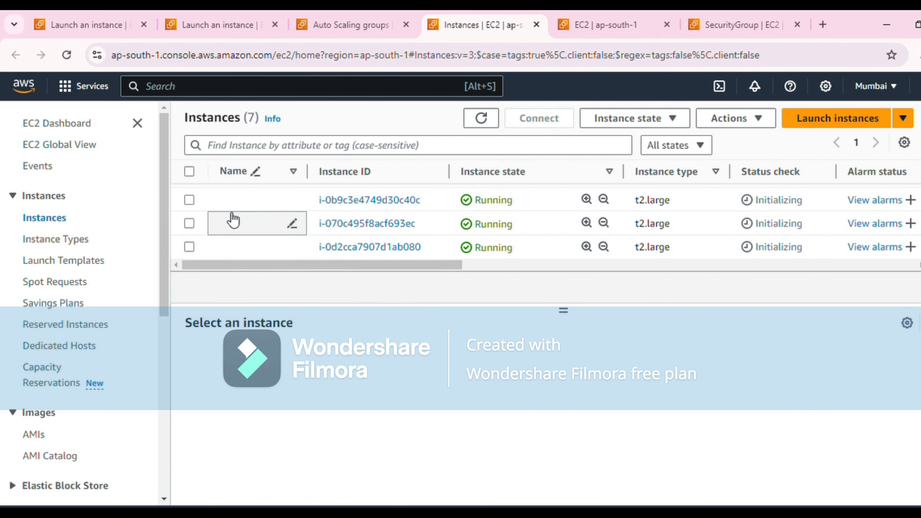
{"action": "left_click", "coordinate": [189, 200]}
{"action": "left_click", "coordinate": [192, 229]}
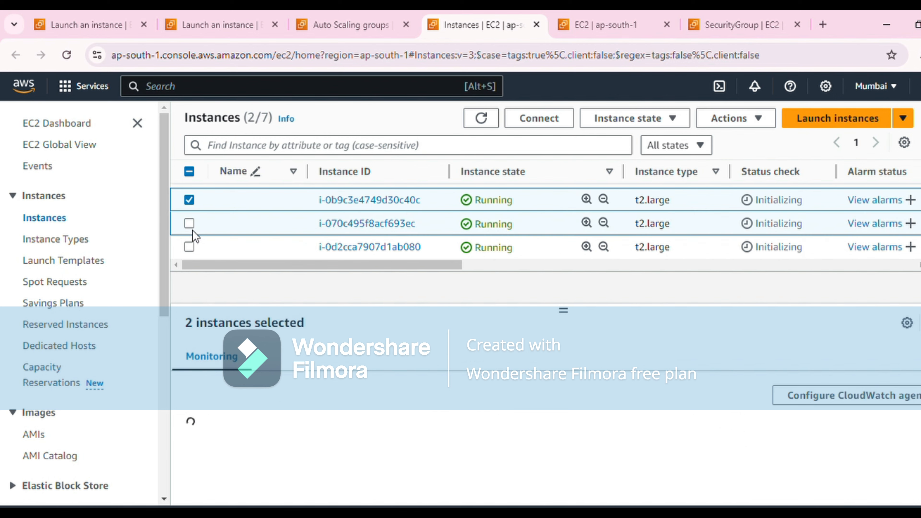
{"action": "left_click", "coordinate": [189, 244]}
{"action": "scroll", "coordinate": [406, 212], "scroll_direction": "up", "scroll_amount": 3}
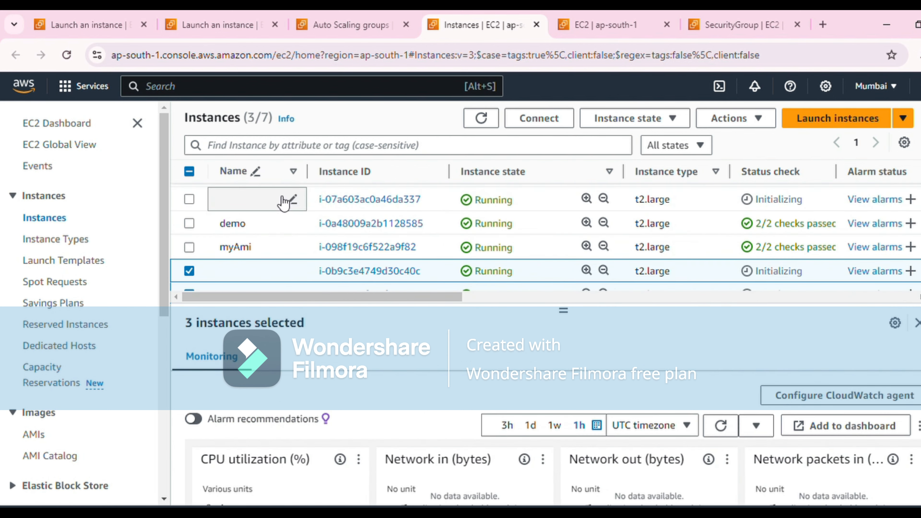
{"action": "scroll", "coordinate": [300, 212], "scroll_direction": "up", "scroll_amount": 1}
{"action": "scroll", "coordinate": [300, 212], "scroll_direction": "down", "scroll_amount": 3}
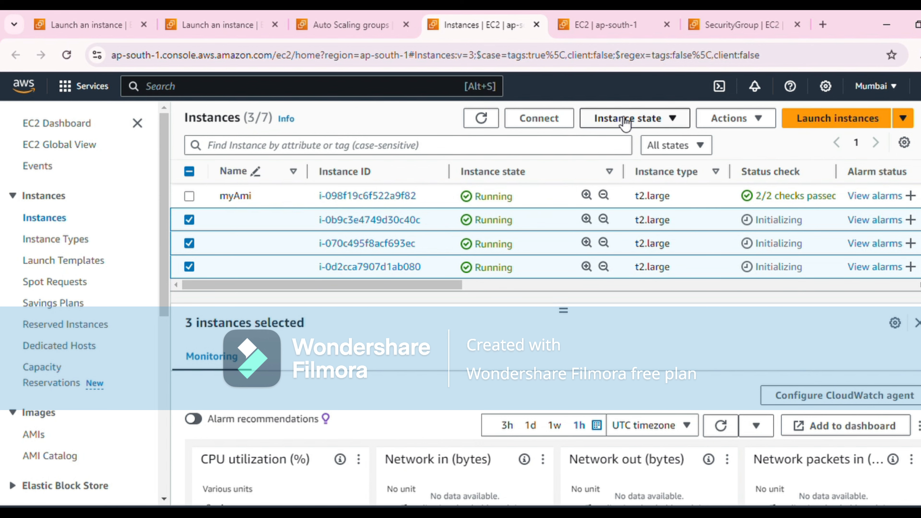
{"action": "left_click", "coordinate": [623, 119]}
{"action": "left_click", "coordinate": [625, 142]}
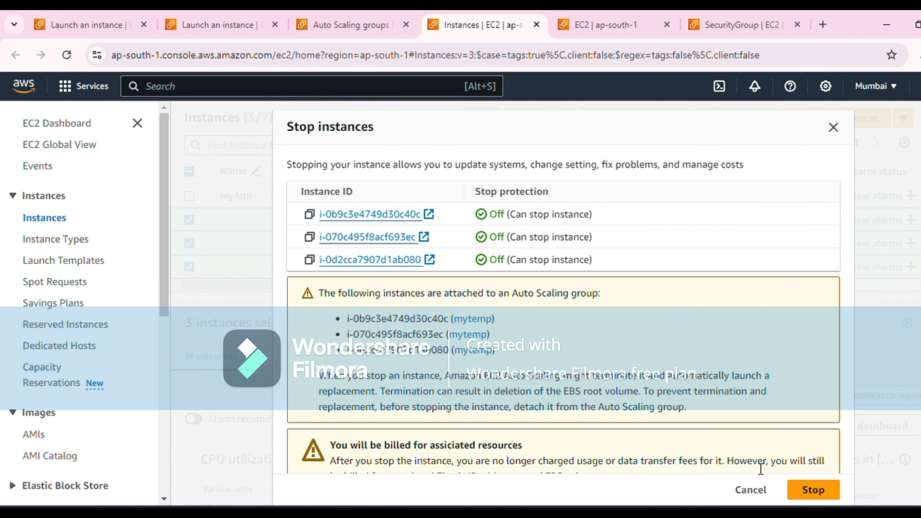
{"action": "left_click", "coordinate": [816, 491]}
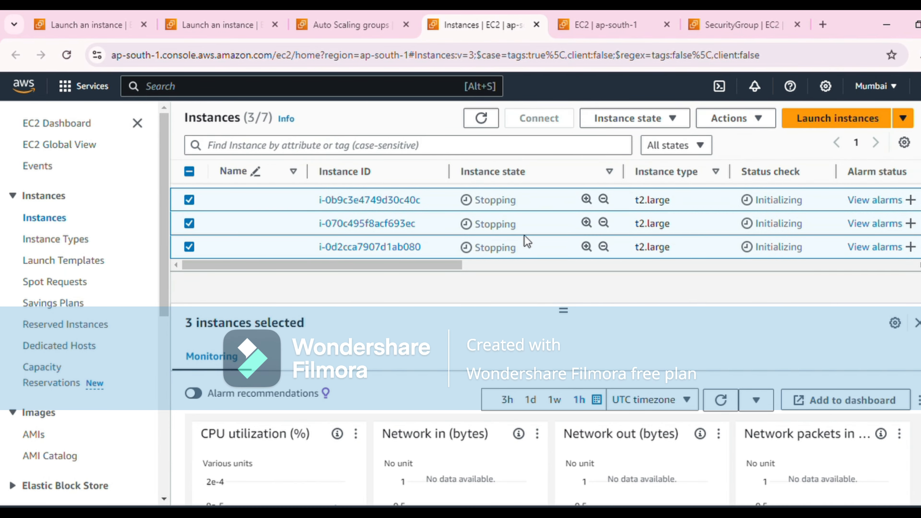
Refresh the instances list and check the state and status checks of every instance, including the three being stopped.
{"action": "left_click", "coordinate": [480, 120]}
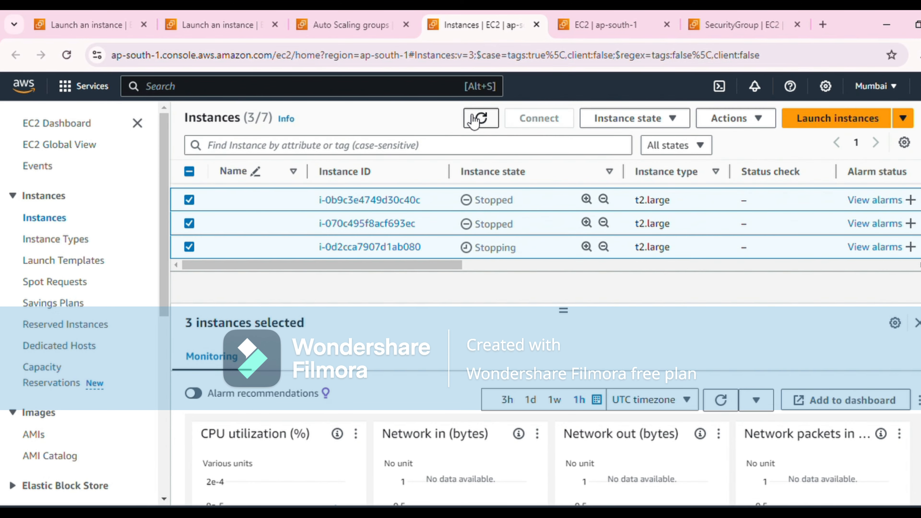
{"action": "left_click", "coordinate": [480, 118]}
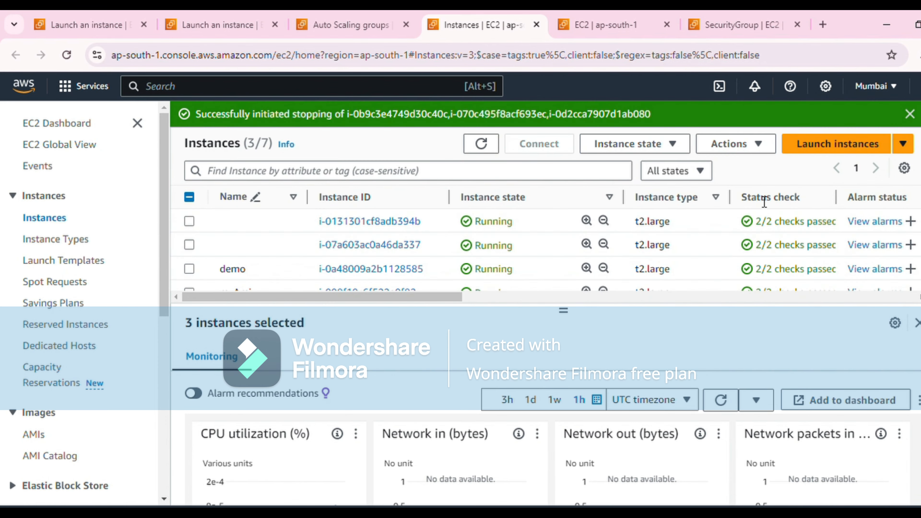
{"action": "scroll", "coordinate": [793, 210], "scroll_direction": "down", "scroll_amount": 2}
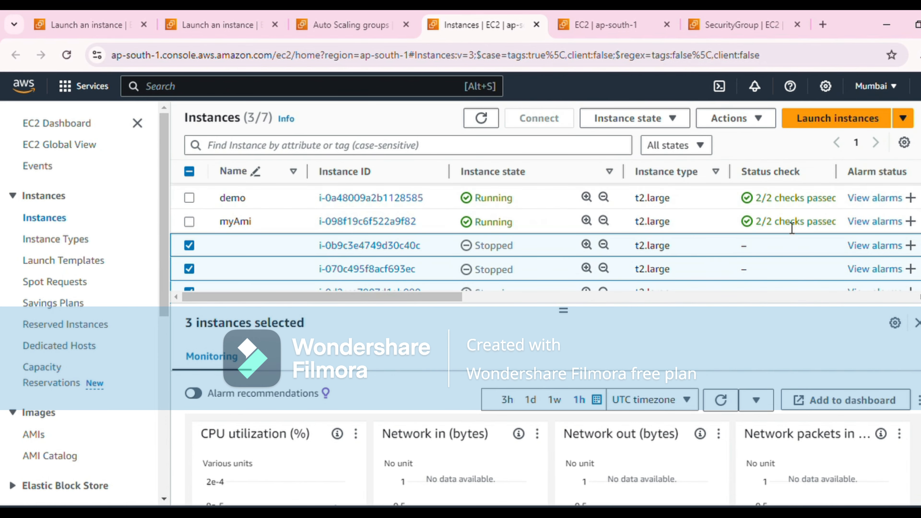
{"action": "scroll", "coordinate": [651, 248], "scroll_direction": "down", "scroll_amount": 2}
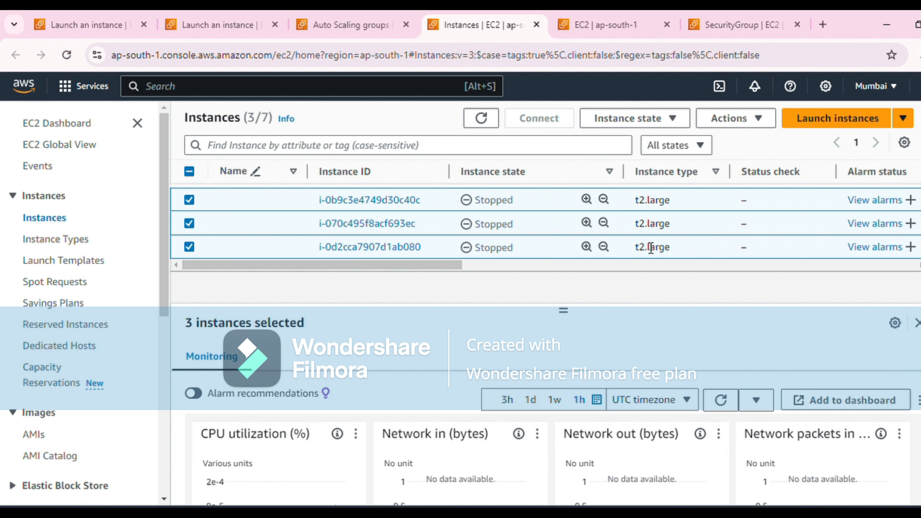
Filter the instances list to Running, select all of the results and refresh the list to check for replacement instances.
{"action": "left_click", "coordinate": [700, 146]}
{"action": "left_click", "coordinate": [694, 186]}
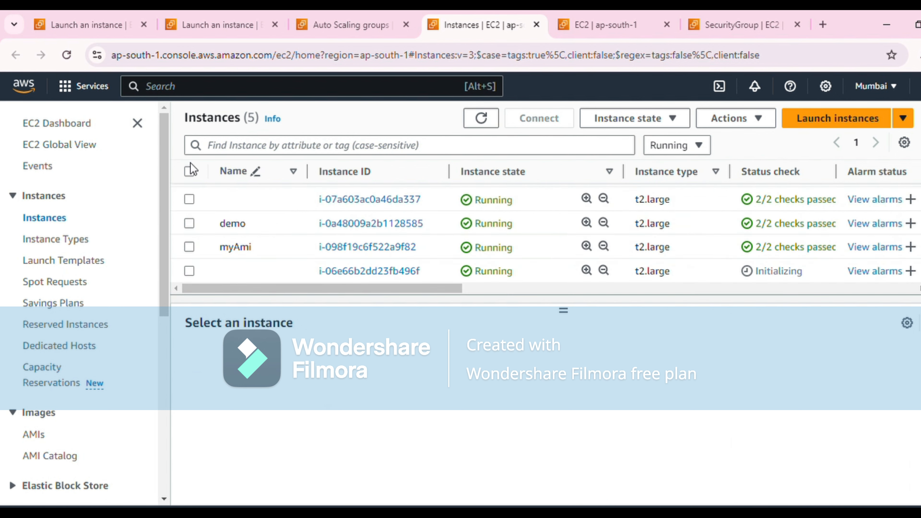
{"action": "left_click", "coordinate": [189, 170]}
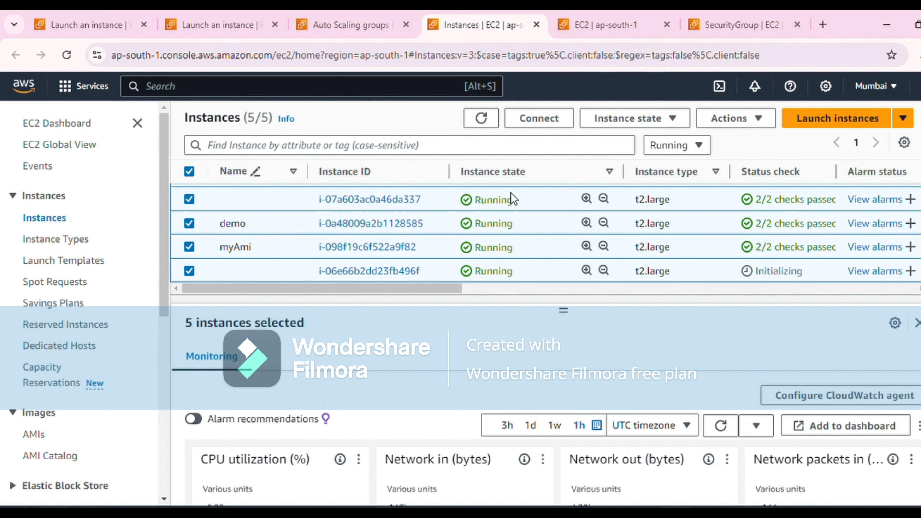
{"action": "left_click", "coordinate": [483, 124]}
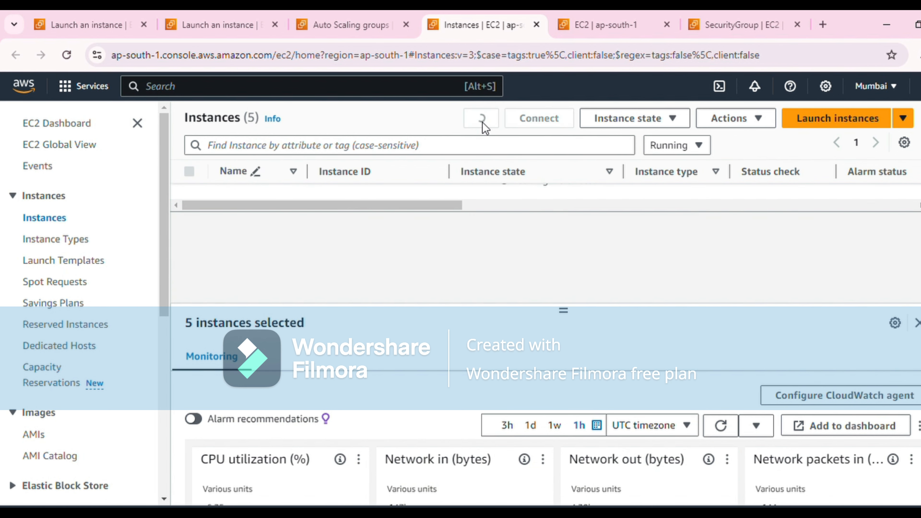
{"action": "scroll", "coordinate": [503, 212], "scroll_direction": "down", "scroll_amount": 2}
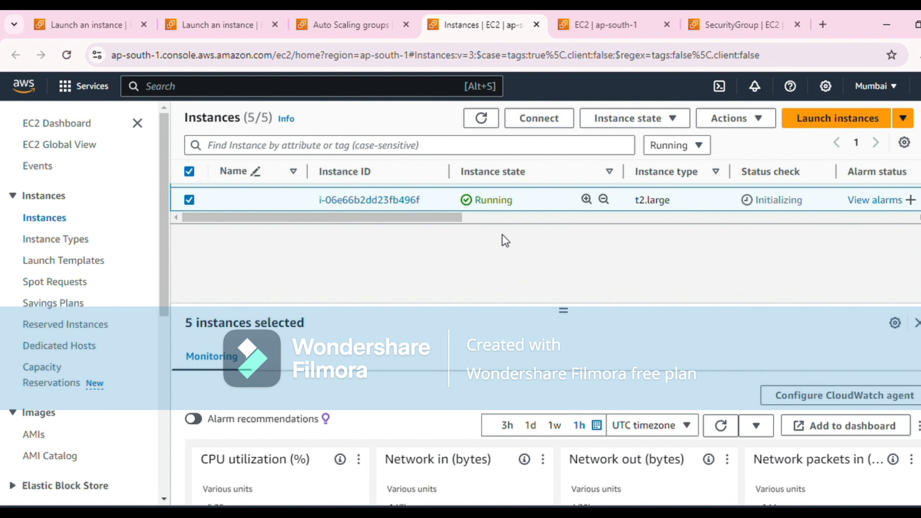
{"action": "scroll", "coordinate": [502, 234], "scroll_direction": "down", "scroll_amount": 2}
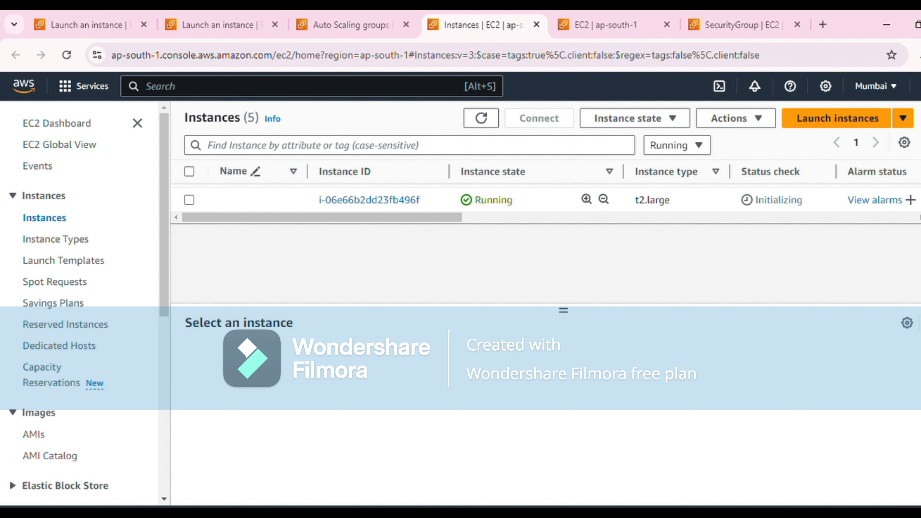
{"action": "left_click", "coordinate": [497, 119]}
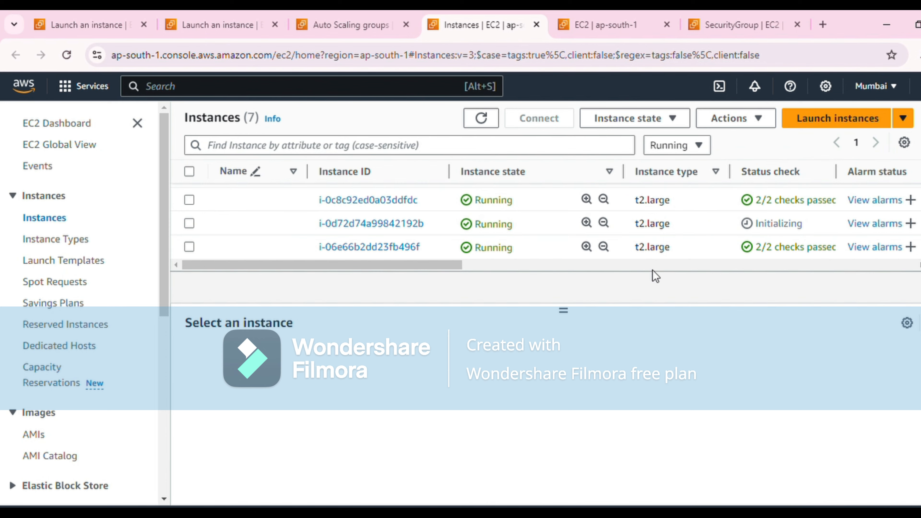
Return to the mytemp Auto Scaling group and start a new scheduled action named myscheduled.
{"action": "left_click", "coordinate": [349, 25]}
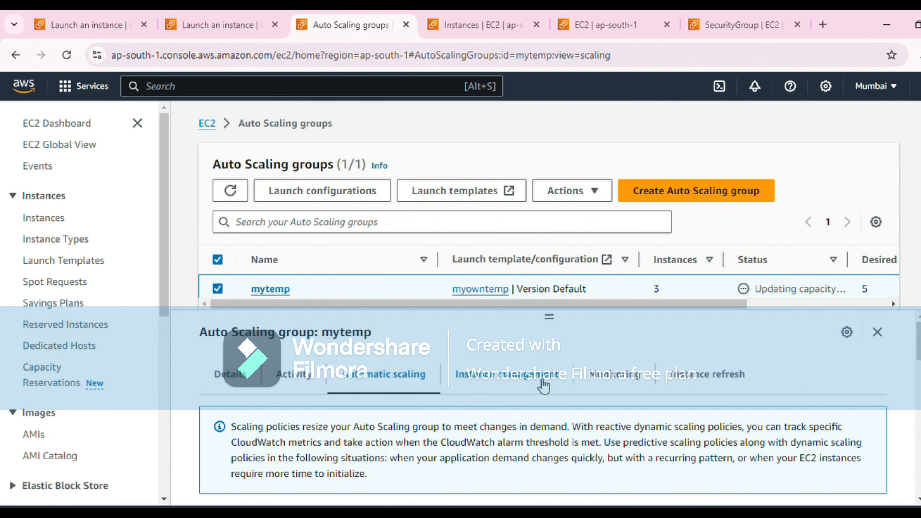
{"action": "scroll", "coordinate": [449, 370], "scroll_direction": "down", "scroll_amount": 10}
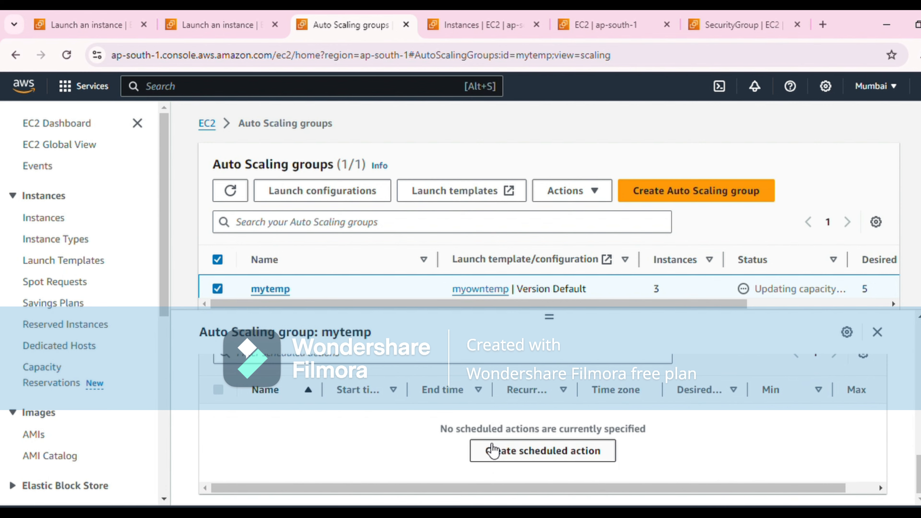
{"action": "scroll", "coordinate": [492, 446], "scroll_direction": "down", "scroll_amount": 2}
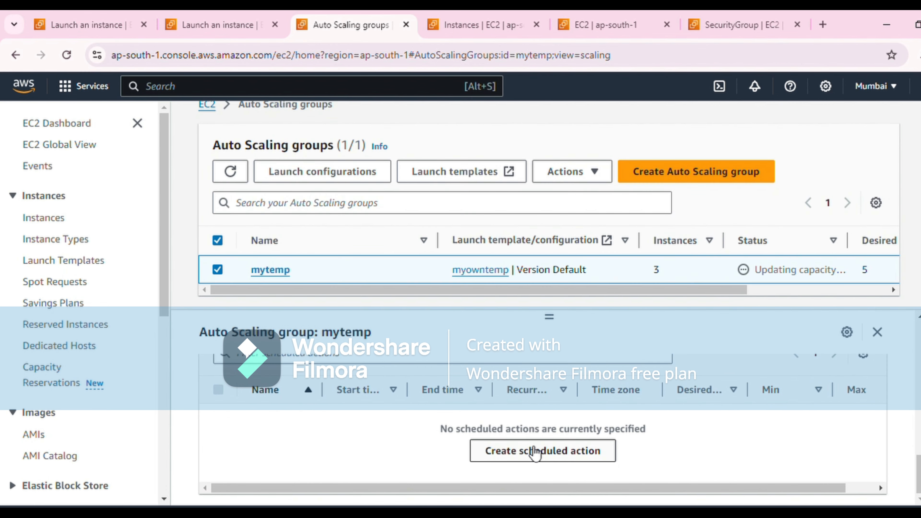
{"action": "scroll", "coordinate": [558, 454], "scroll_direction": "up", "scroll_amount": 2}
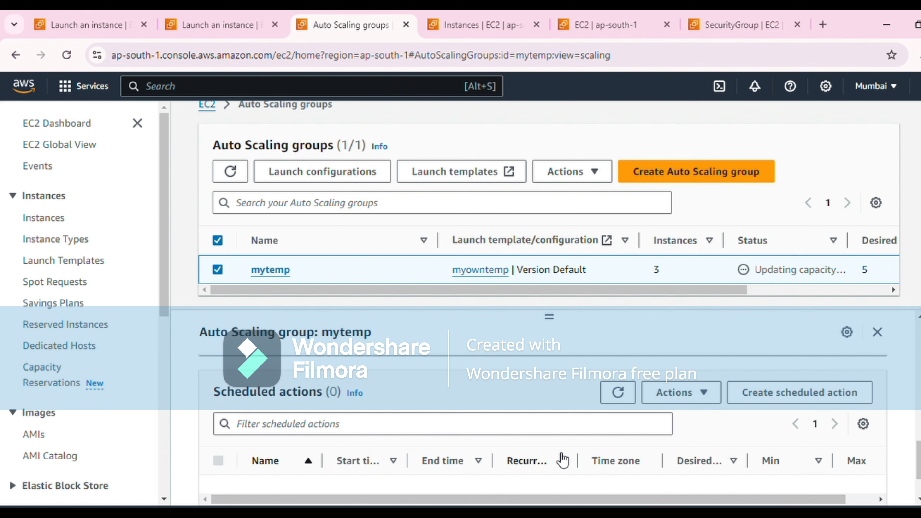
{"action": "scroll", "coordinate": [560, 456], "scroll_direction": "down", "scroll_amount": 2}
{"action": "left_click", "coordinate": [562, 452]}
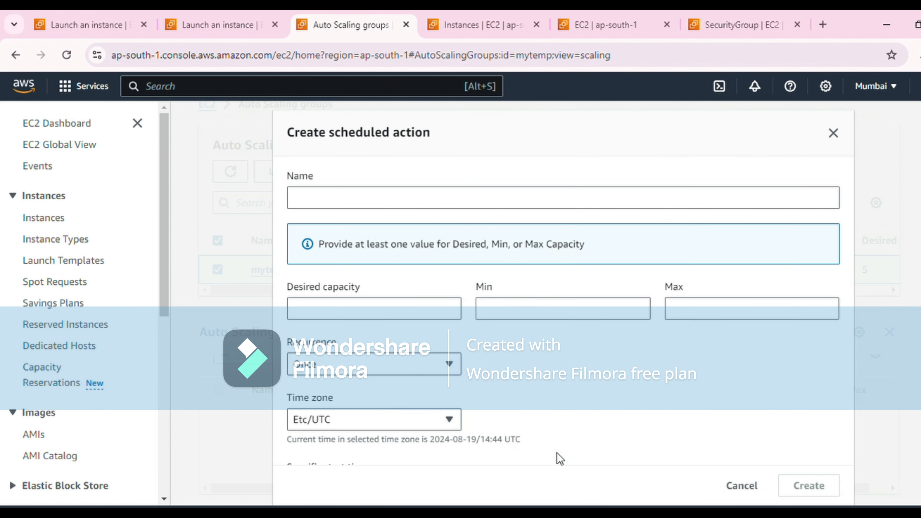
{"action": "left_click", "coordinate": [397, 209]}
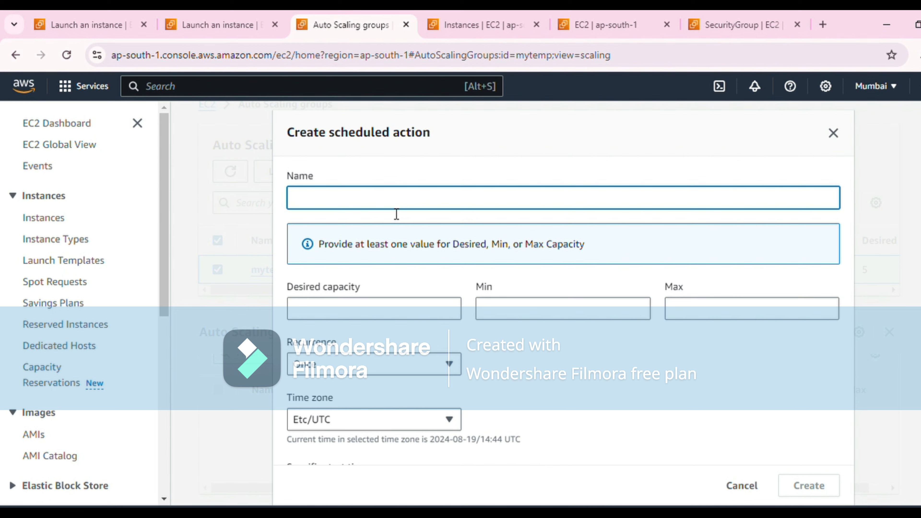
{"action": "type", "text": "myschedule"}
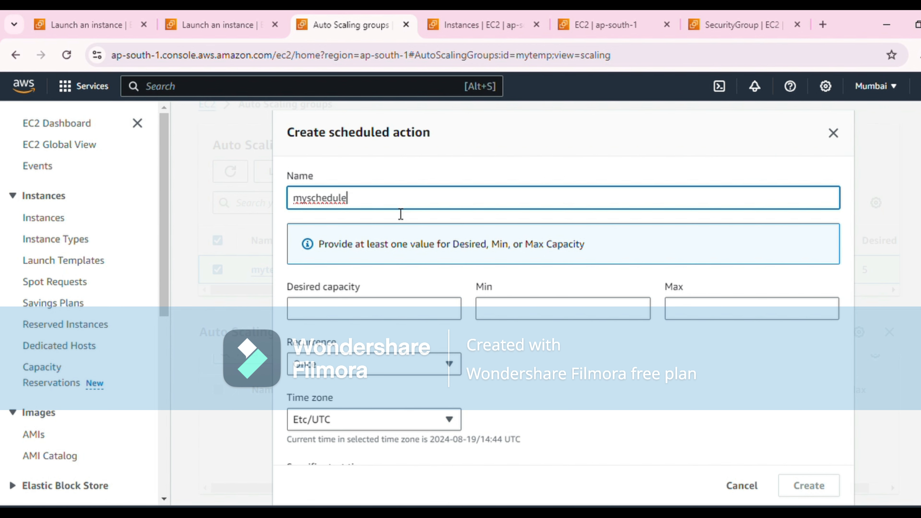
{"action": "type", "text": "d"}
Set the scheduled action's desired capacity to 8, minimum to 8 and maximum to 28, with recurrence Every day.
{"action": "scroll", "coordinate": [398, 215], "scroll_direction": "down", "scroll_amount": 2}
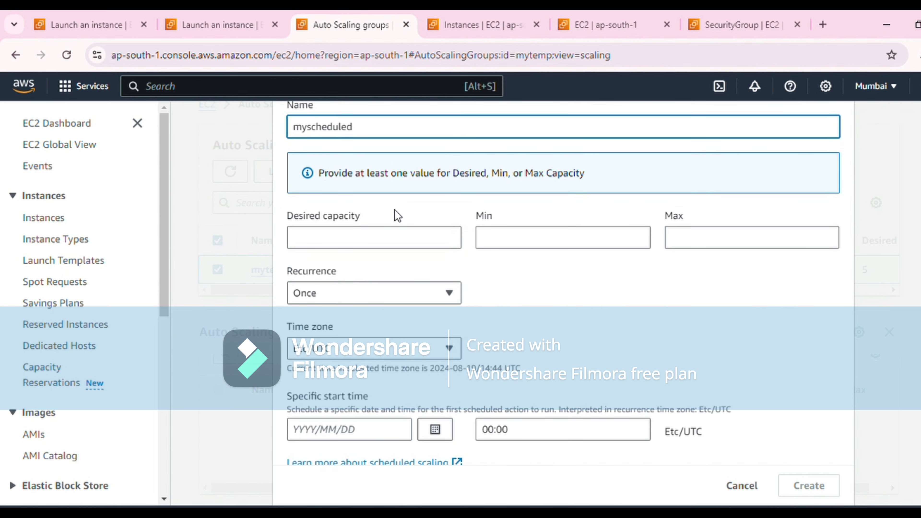
{"action": "left_click", "coordinate": [400, 248]}
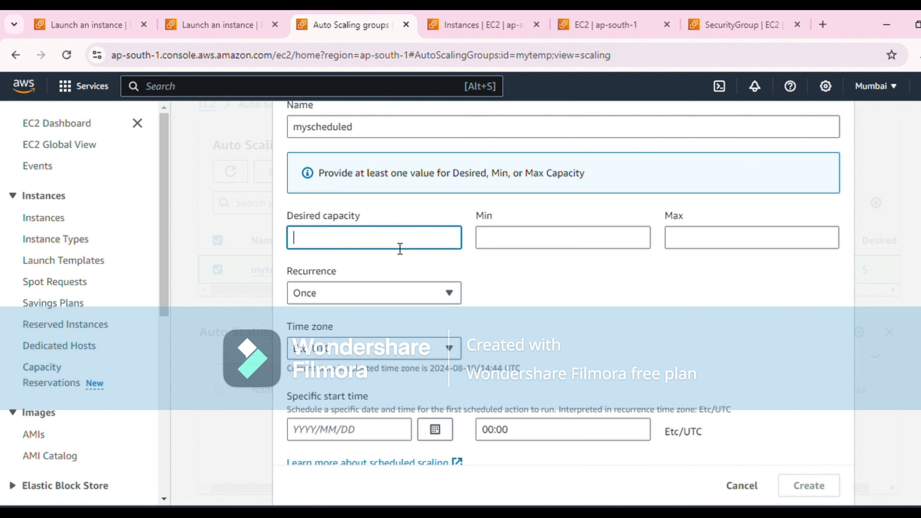
{"action": "type", "text": "8"}
{"action": "left_click", "coordinate": [500, 250]}
{"action": "type", "text": "8"}
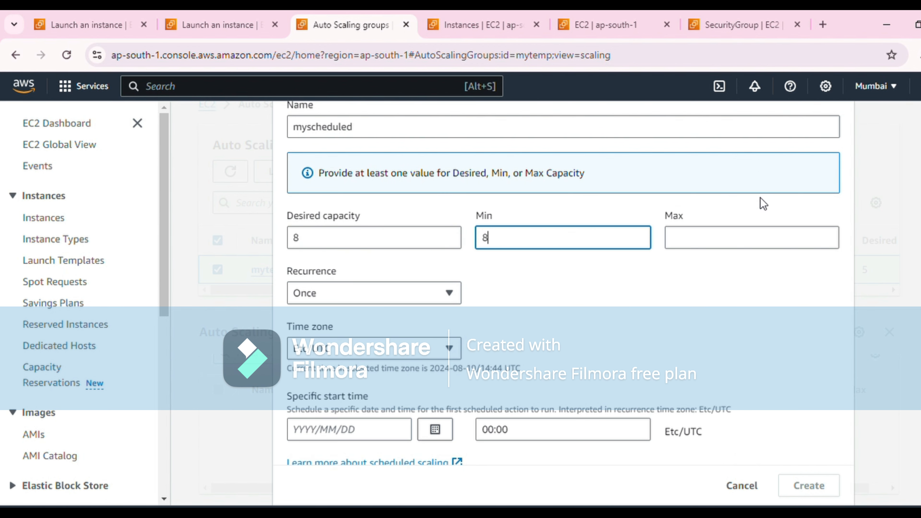
{"action": "left_click", "coordinate": [706, 242]}
{"action": "type", "text": "28"}
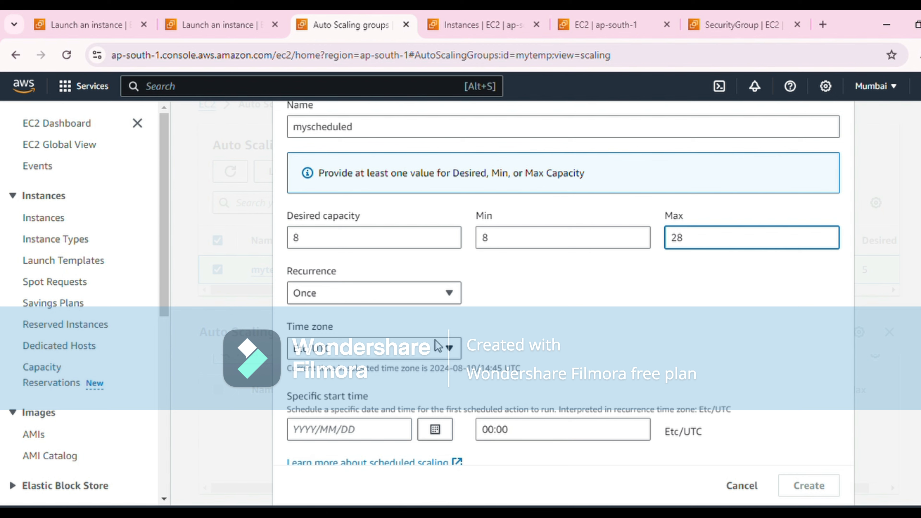
{"action": "left_click", "coordinate": [423, 302]}
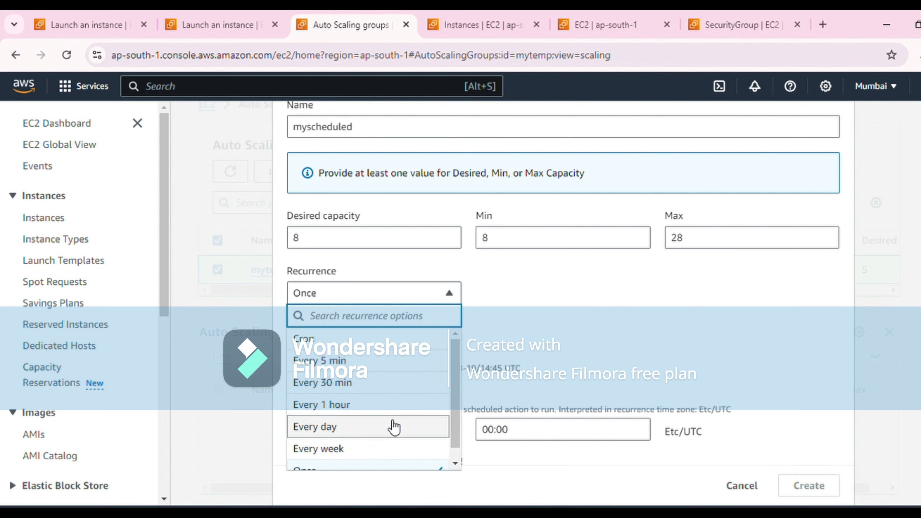
{"action": "left_click", "coordinate": [390, 427]}
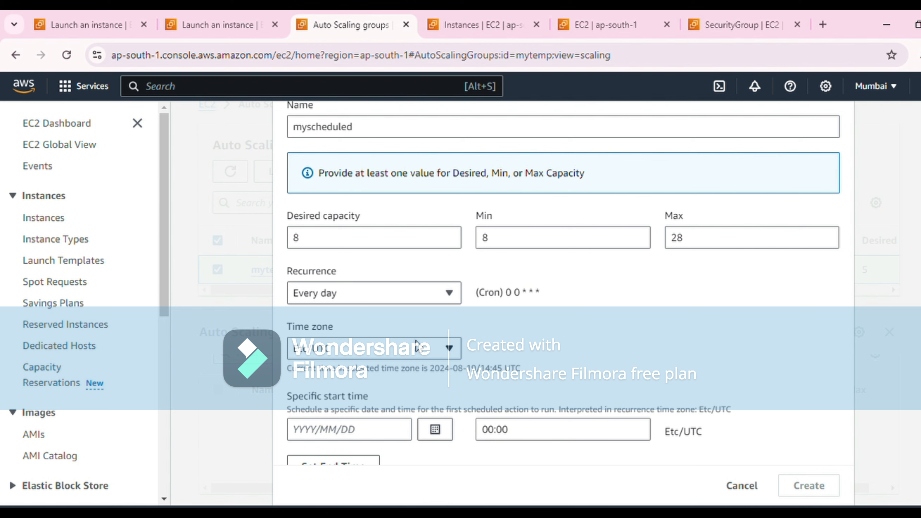
{"action": "left_click", "coordinate": [420, 348]}
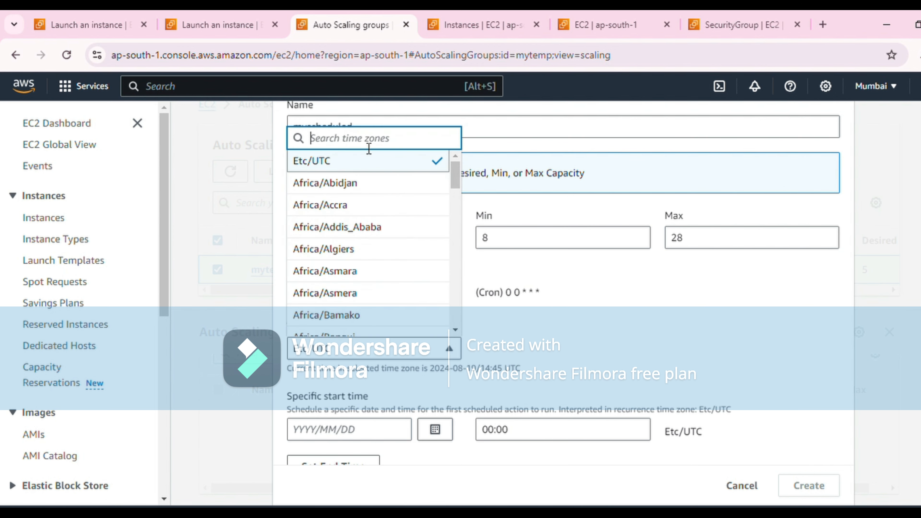
{"action": "left_click", "coordinate": [553, 292]}
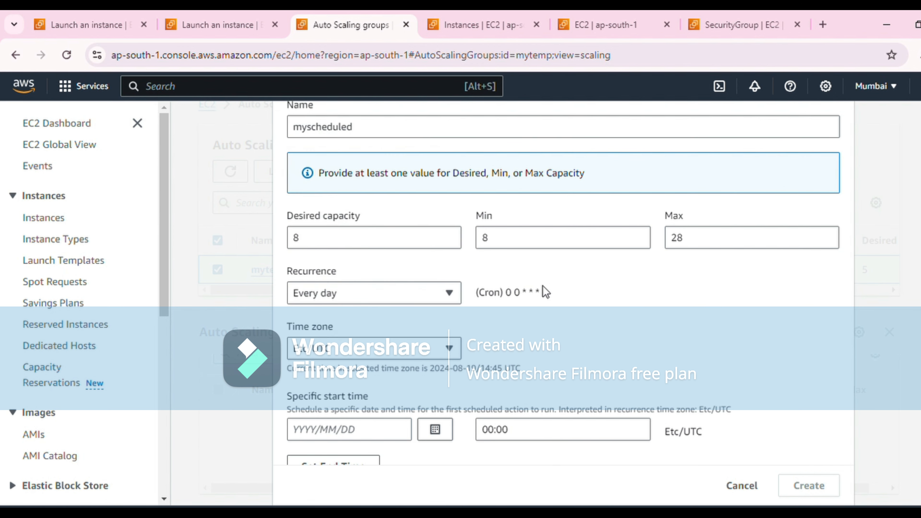
{"action": "left_click", "coordinate": [443, 352]}
{"action": "left_click", "coordinate": [585, 325]}
Search the time zones for kol and set the scheduled action's time zone to Asia/Kolkata.
{"action": "left_click", "coordinate": [428, 353]}
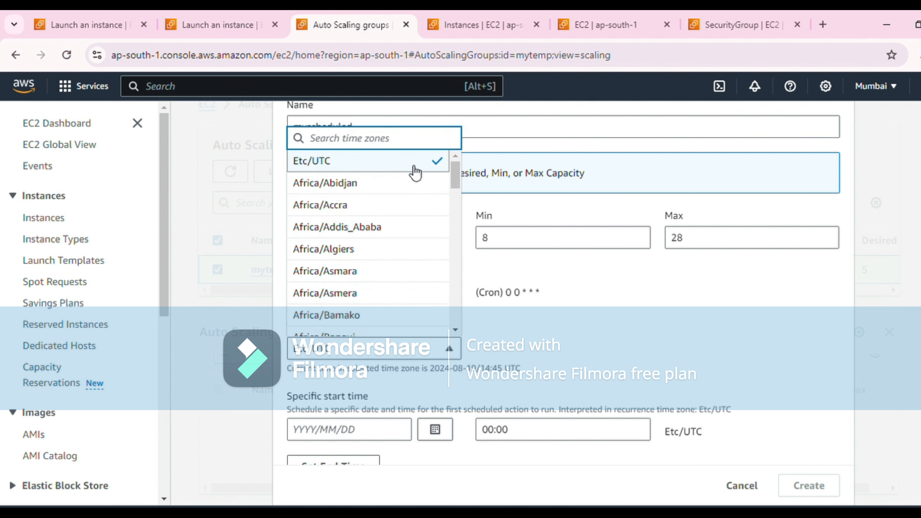
{"action": "type", "text": "asian"}
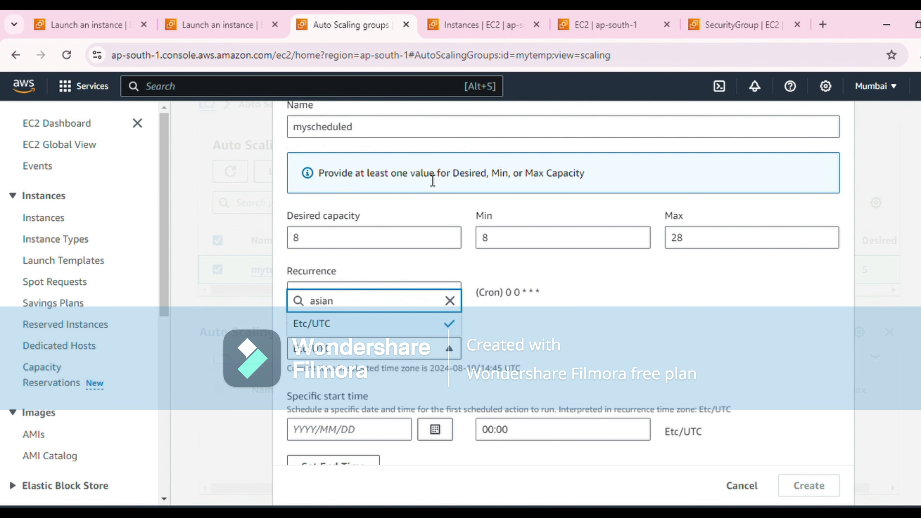
{"action": "key", "text": "BackSpace"}
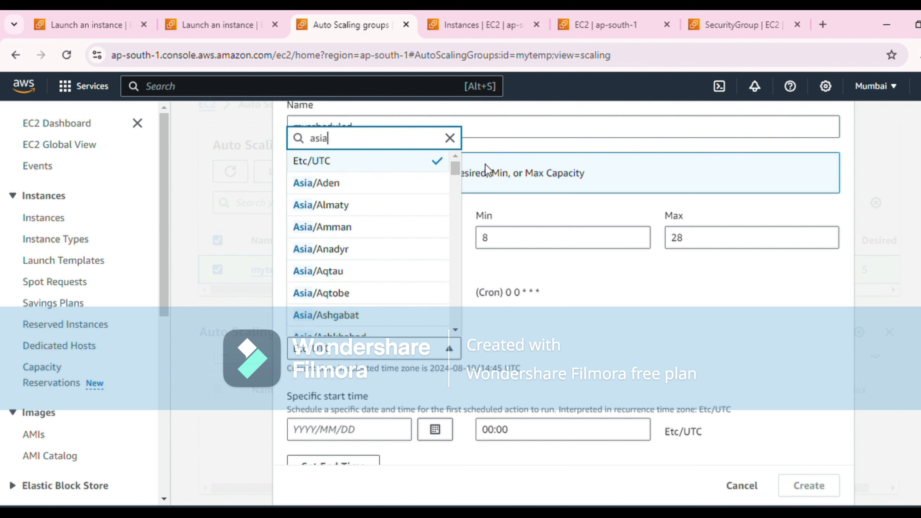
{"action": "key", "text": "BackSpace"}
{"action": "key", "text": "BackSpace"}
{"action": "key", "text": "BackSpace"}
{"action": "key", "text": "BackSpace"}
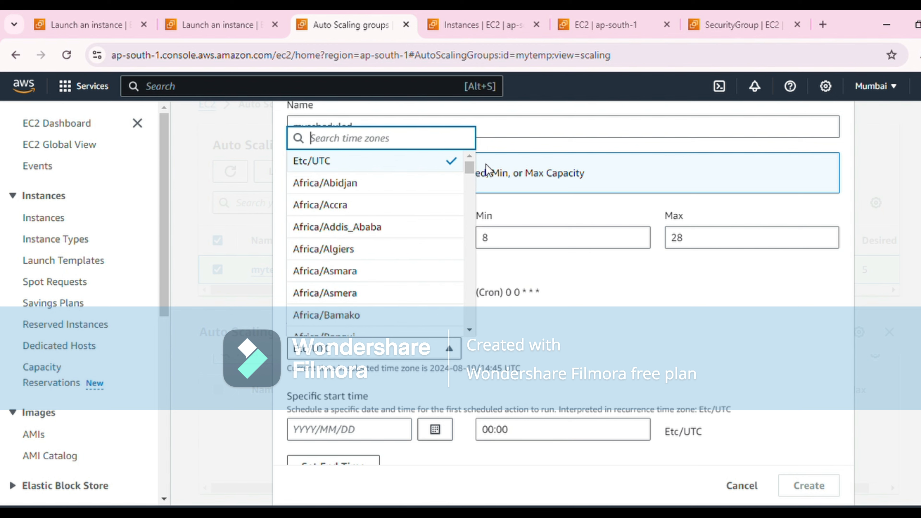
{"action": "type", "text": "kol"}
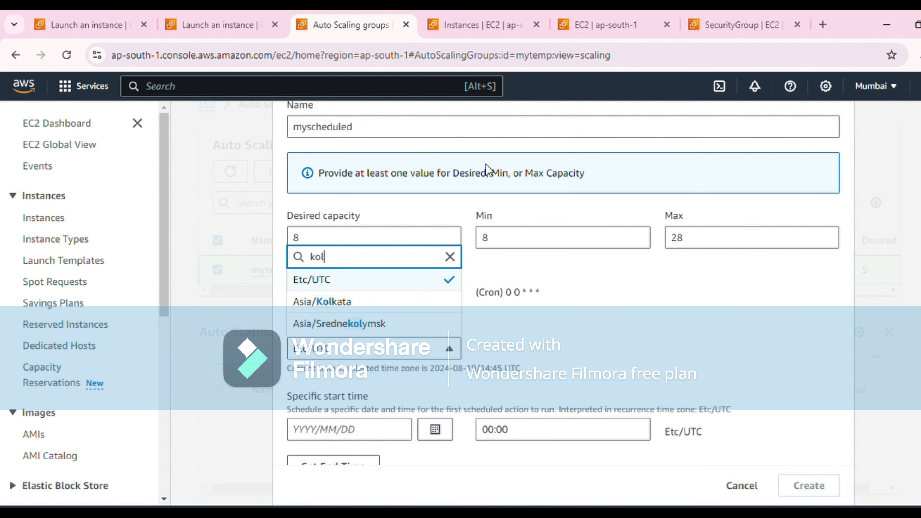
{"action": "left_click", "coordinate": [426, 309]}
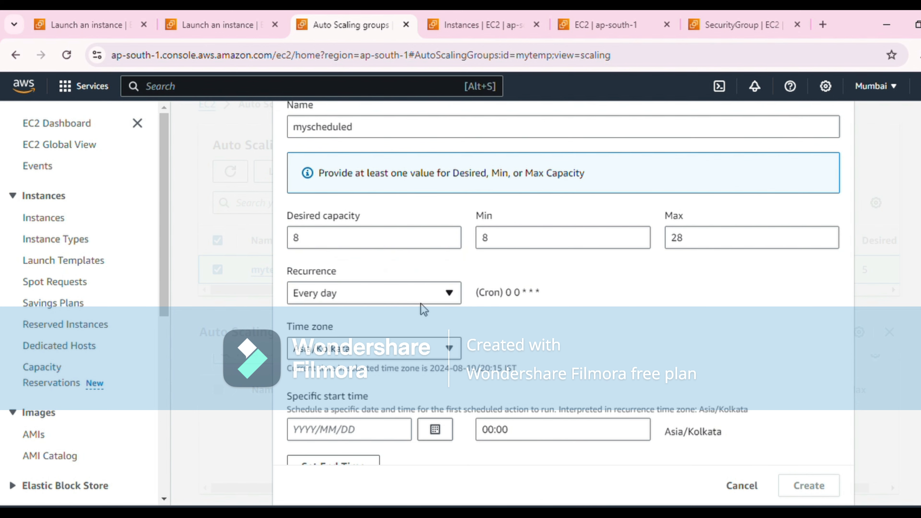
Set the scheduled action's specific start to 2024/08/19 at 20:18.
{"action": "scroll", "coordinate": [423, 309], "scroll_direction": "down", "scroll_amount": 2}
{"action": "left_click", "coordinate": [435, 363]}
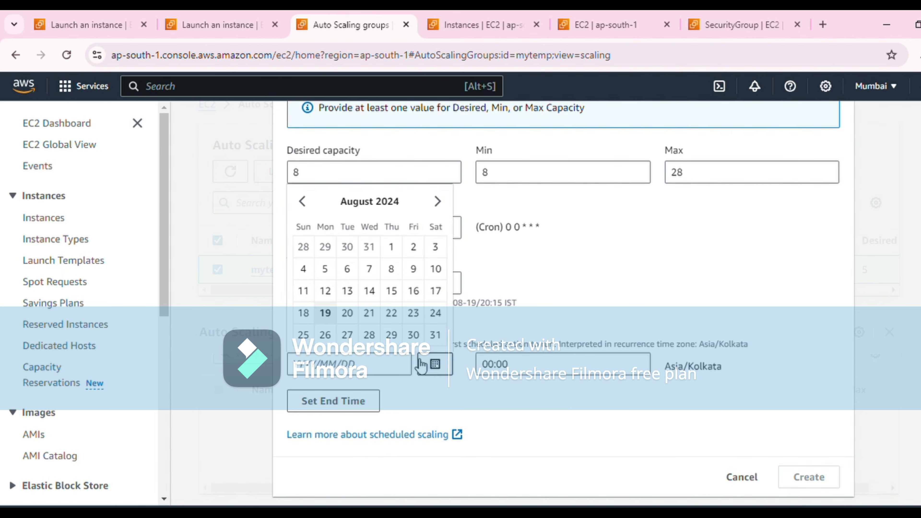
{"action": "left_click", "coordinate": [324, 312]}
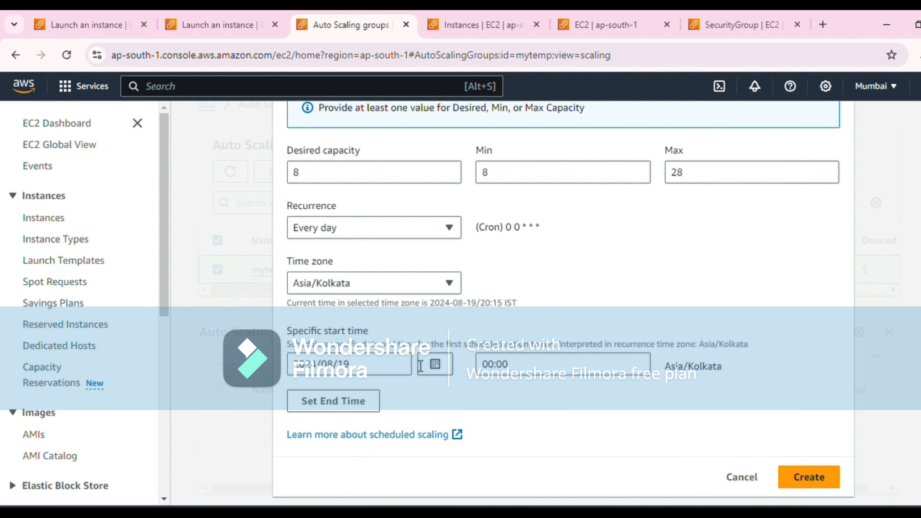
{"action": "left_click", "coordinate": [488, 364]}
{"action": "type", "text": "20:18"}
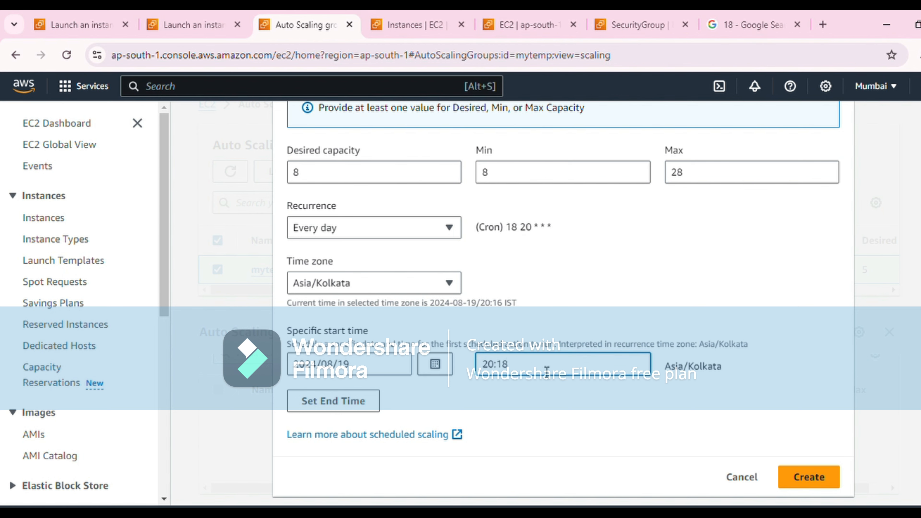
Add an end date of 2024/08/19 with 20:2 entered as the end time, and create the scheduled action.
{"action": "left_click", "coordinate": [359, 403]}
{"action": "scroll", "coordinate": [366, 400], "scroll_direction": "up", "scroll_amount": 4}
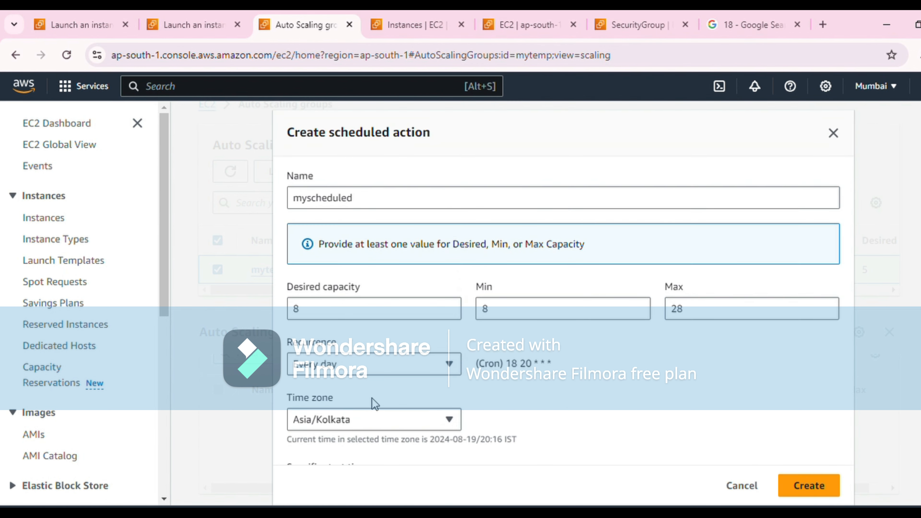
{"action": "scroll", "coordinate": [372, 403], "scroll_direction": "down", "scroll_amount": 5}
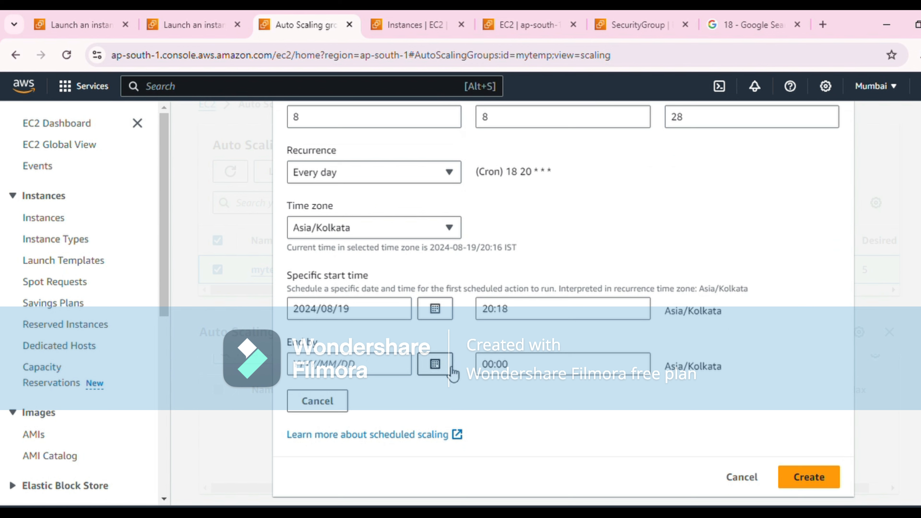
{"action": "left_click", "coordinate": [435, 364]}
{"action": "left_click", "coordinate": [325, 312]}
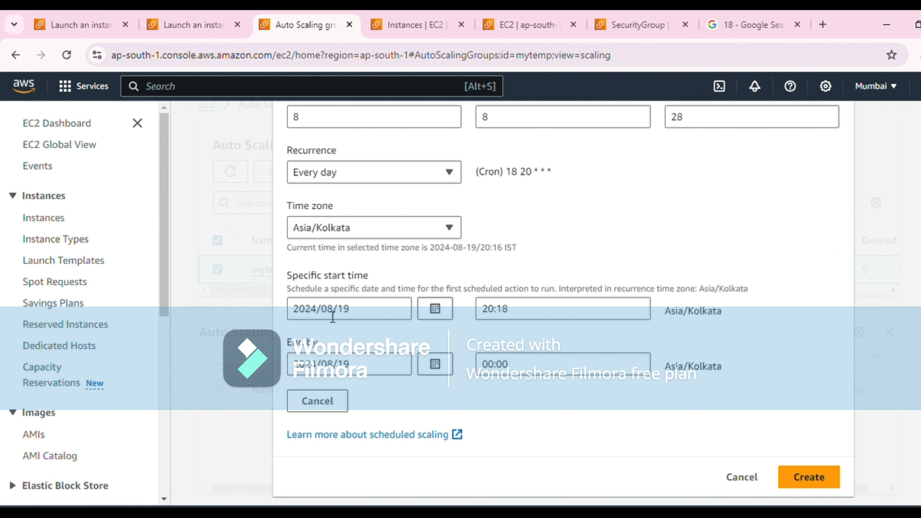
{"action": "left_click", "coordinate": [500, 364]}
{"action": "key", "text": "Left"}
{"action": "key", "text": "Left"}
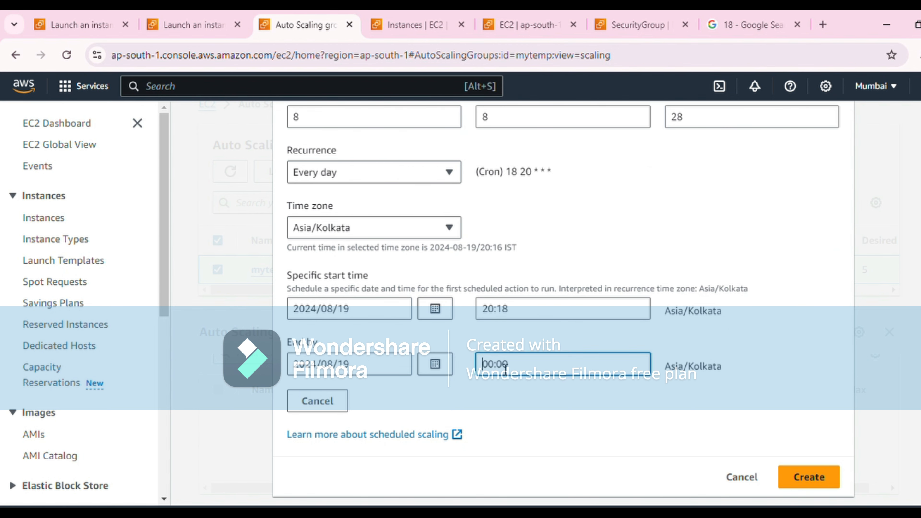
{"action": "type", "text": "20:2"}
{"action": "left_click", "coordinate": [820, 486]}
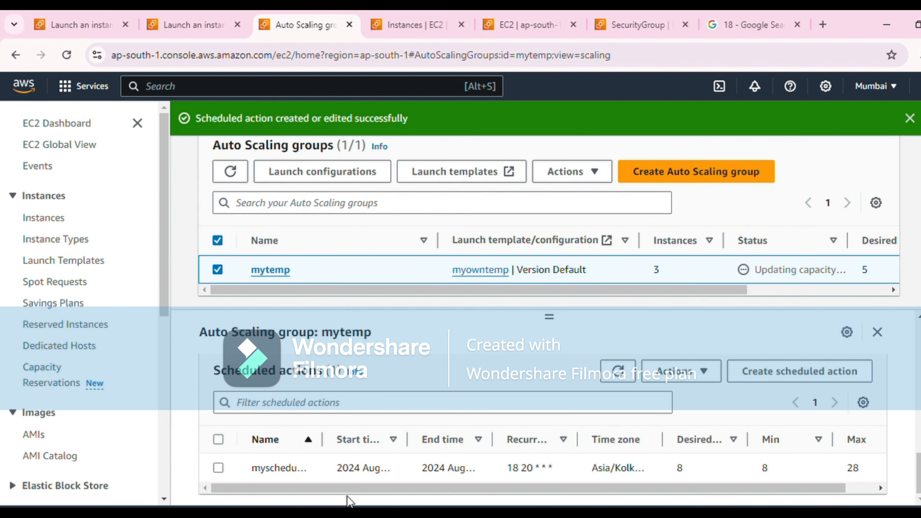
Review the myscheduled action's columns and compare them with the mytemp group's desired and minimum capacity.
{"action": "left_click_drag", "start_coordinate": [351, 489], "coordinate": [441, 488]}
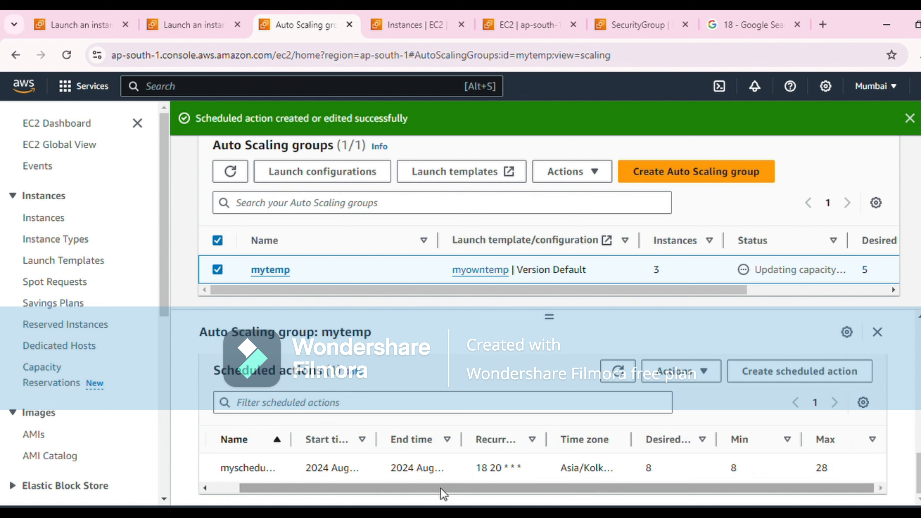
{"action": "left_click_drag", "start_coordinate": [790, 488], "coordinate": [432, 488]}
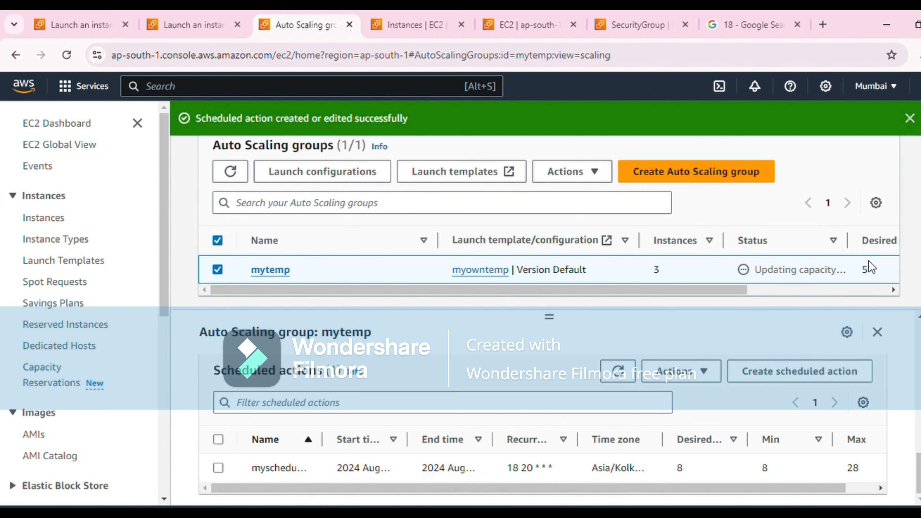
{"action": "left_click_drag", "start_coordinate": [725, 291], "coordinate": [818, 292]}
{"action": "left_click_drag", "start_coordinate": [756, 264], "coordinate": [738, 293]}
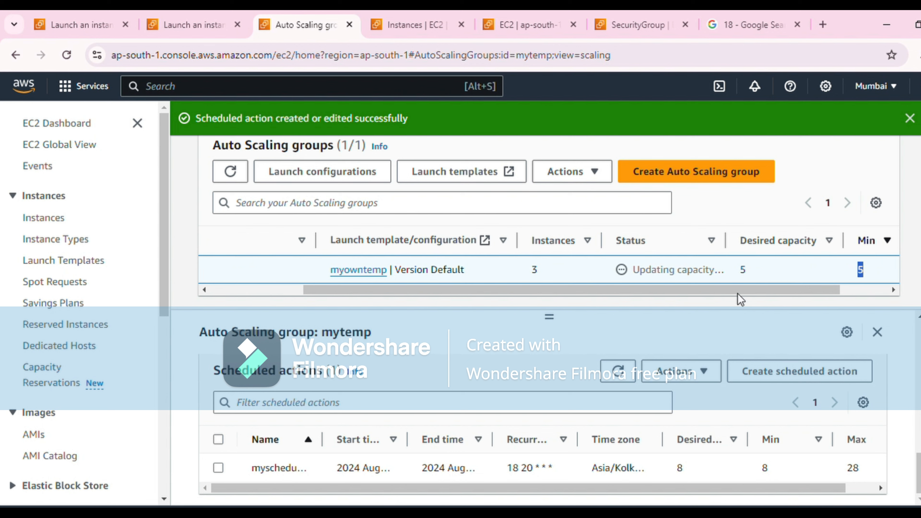
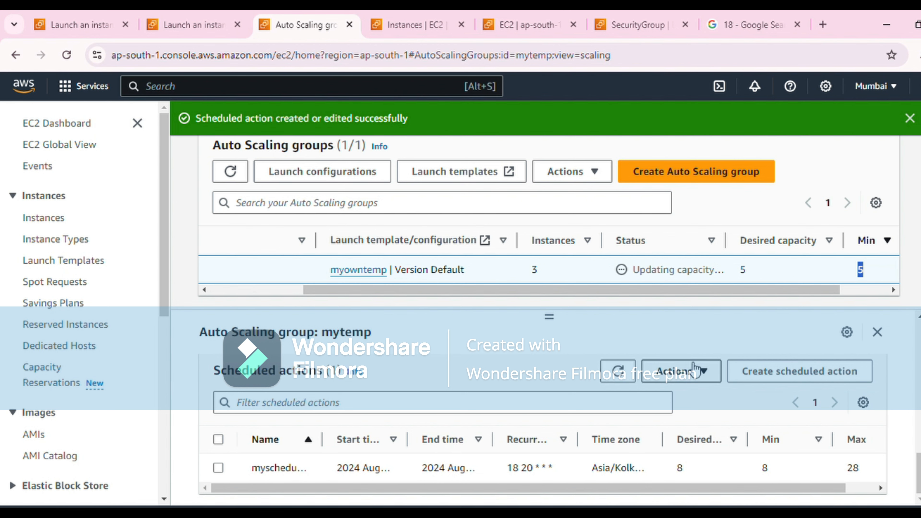
Refresh the scheduled actions and the Auto Scaling groups list, and check mytemp's desired and minimum capacity.
{"action": "left_click", "coordinate": [616, 374]}
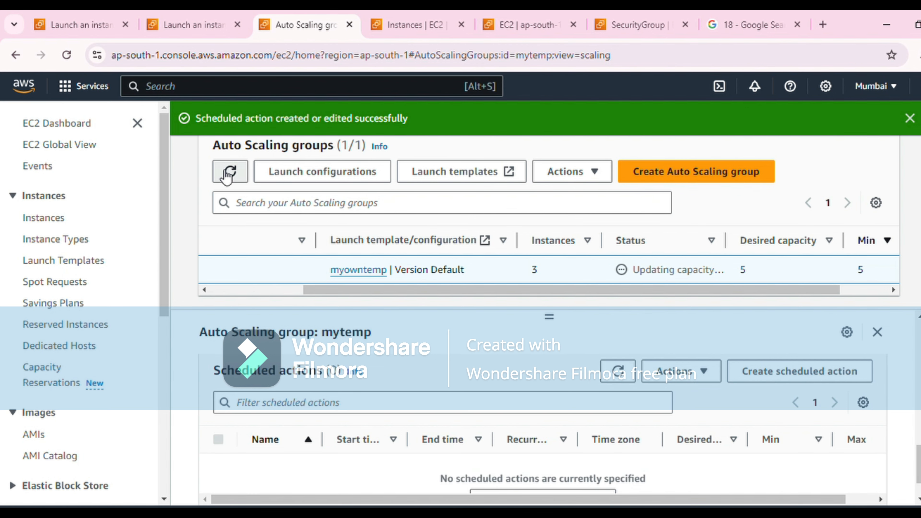
{"action": "left_click", "coordinate": [227, 173]}
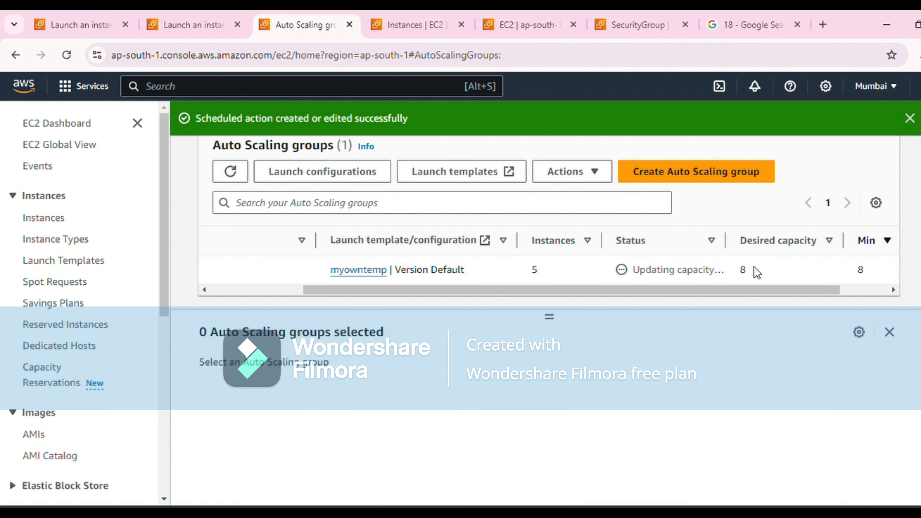
{"action": "left_click_drag", "start_coordinate": [740, 273], "coordinate": [879, 276]}
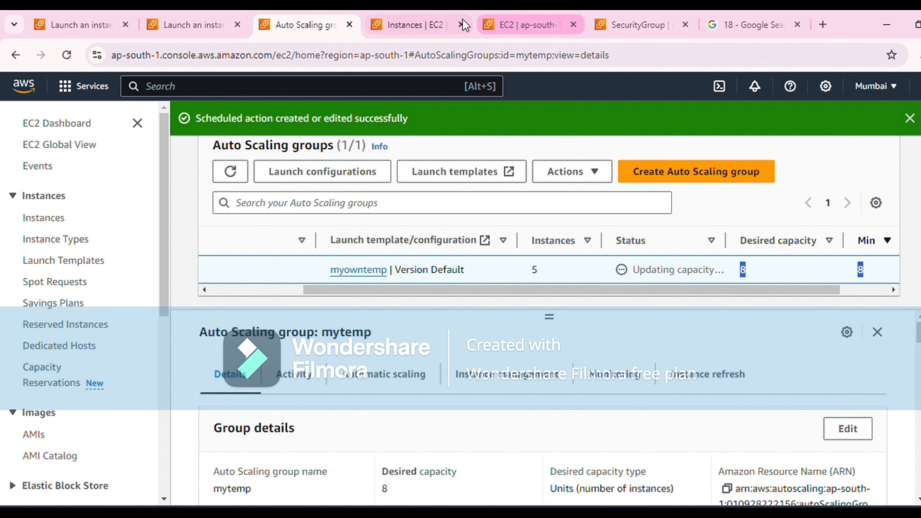
Return to the instances list, select all running instances and refresh the list to look for newly launched ones.
{"action": "left_click", "coordinate": [440, 25]}
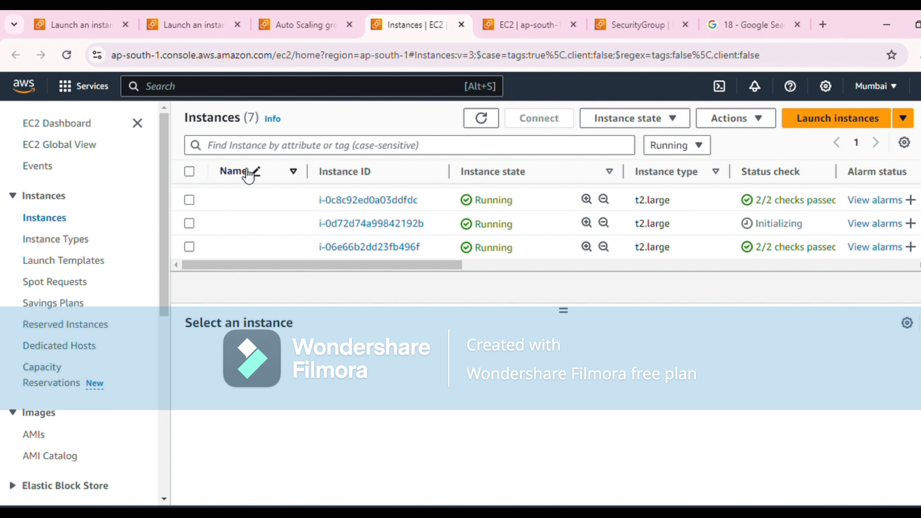
{"action": "left_click", "coordinate": [189, 171]}
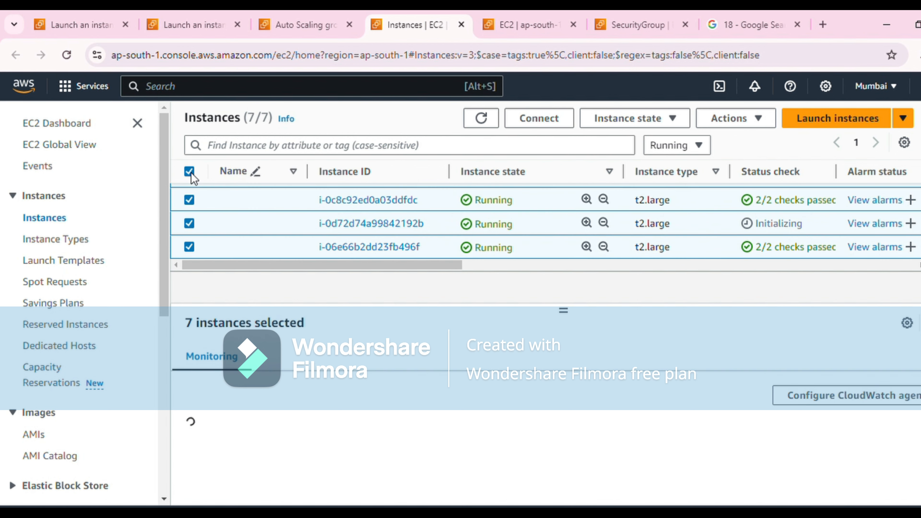
{"action": "left_click", "coordinate": [480, 118]}
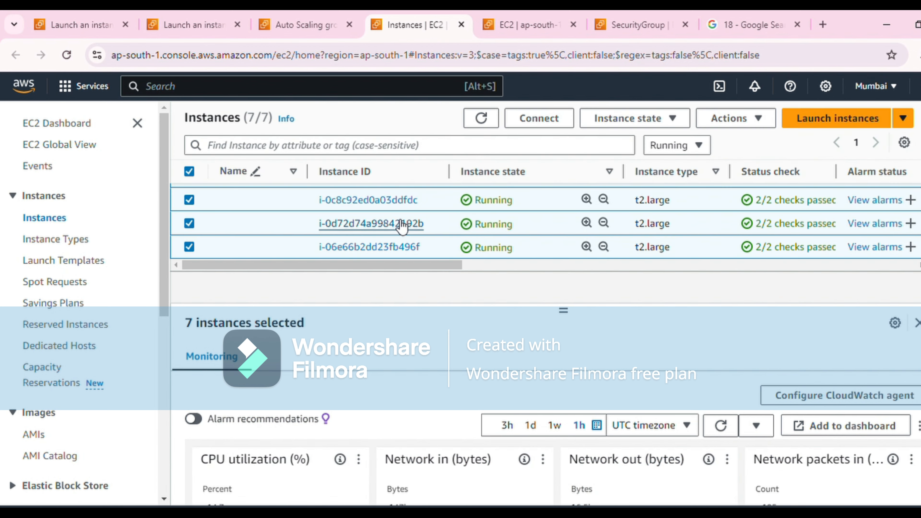
{"action": "left_click", "coordinate": [488, 137]}
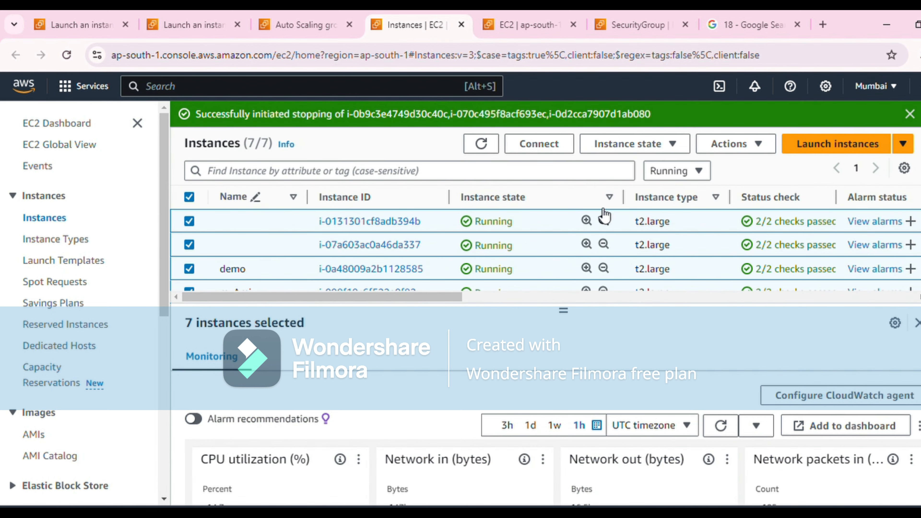
{"action": "left_click", "coordinate": [482, 144]}
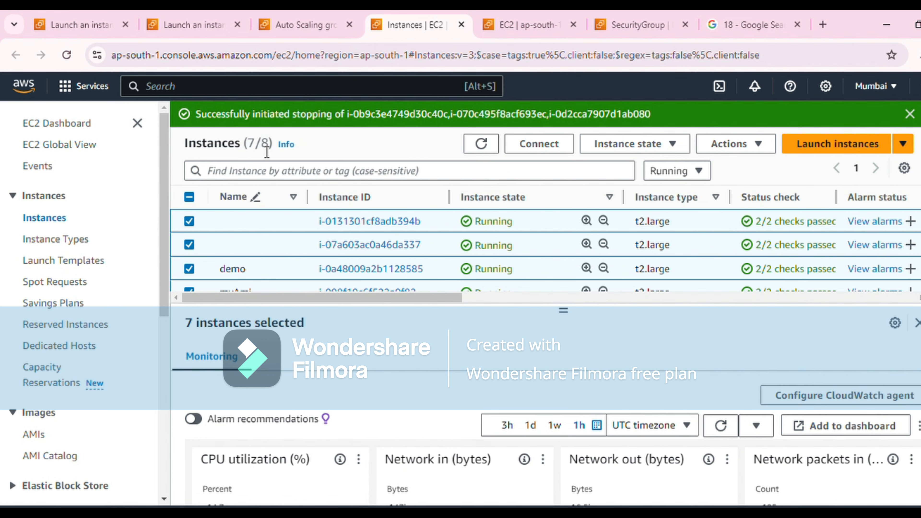
Keep refreshing the running instances and examine the instance count, states and status checks throughout the list.
{"action": "left_click_drag", "start_coordinate": [264, 147], "coordinate": [276, 147]}
{"action": "scroll", "coordinate": [530, 225], "scroll_direction": "down", "scroll_amount": 3}
{"action": "scroll", "coordinate": [548, 269], "scroll_direction": "up", "scroll_amount": 3}
{"action": "left_click", "coordinate": [481, 144]}
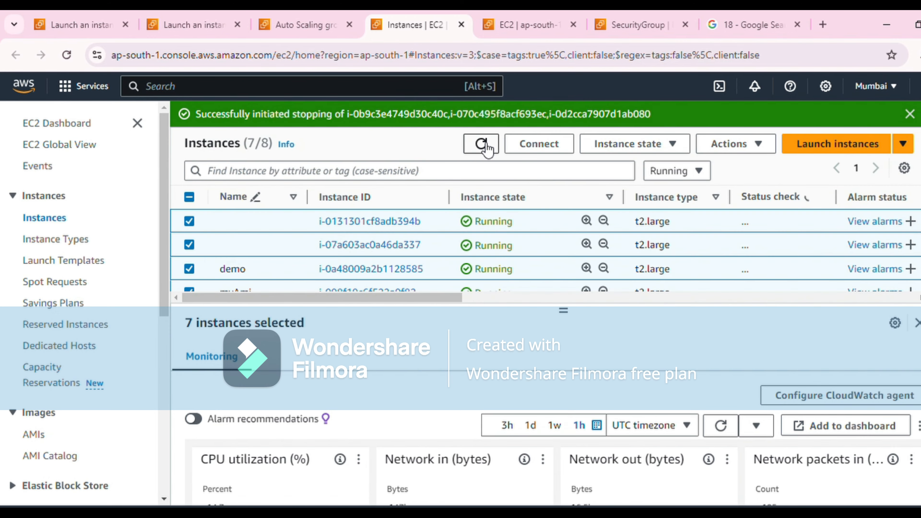
{"action": "scroll", "coordinate": [424, 248], "scroll_direction": "down", "scroll_amount": 3}
{"action": "scroll", "coordinate": [424, 248], "scroll_direction": "up", "scroll_amount": 3}
{"action": "left_click", "coordinate": [483, 144]}
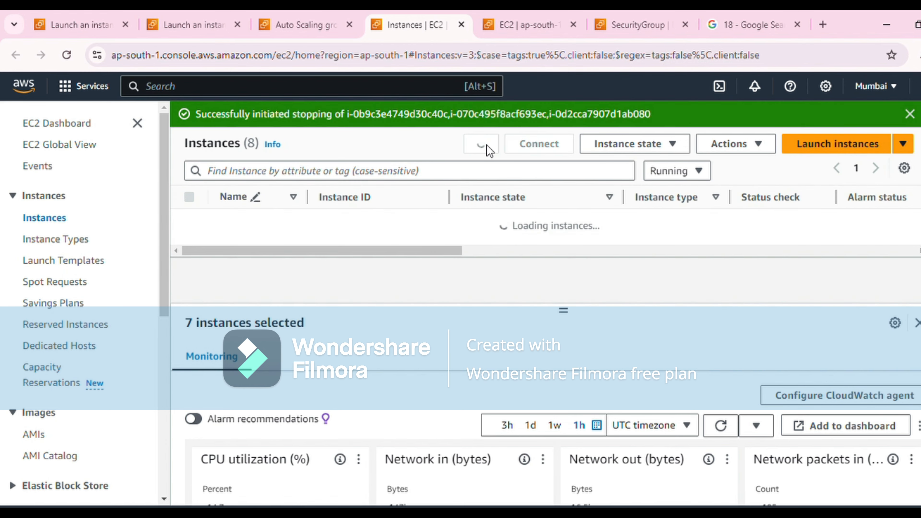
{"action": "scroll", "coordinate": [482, 245], "scroll_direction": "down", "scroll_amount": 3}
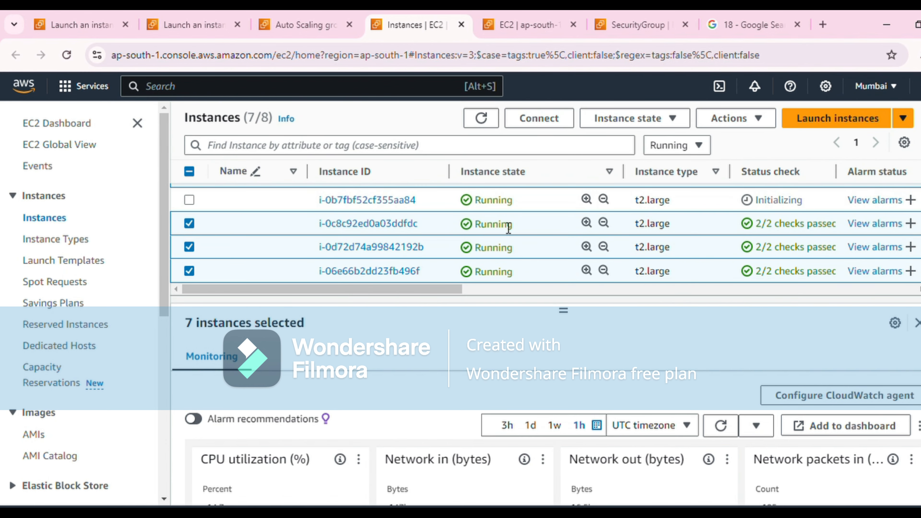
{"action": "left_click_drag", "start_coordinate": [807, 200], "coordinate": [260, 226]}
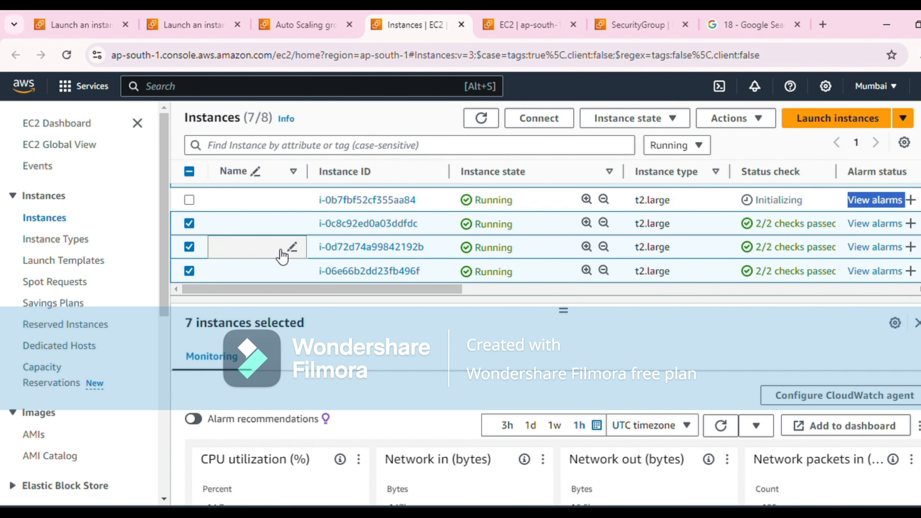
{"action": "scroll", "coordinate": [276, 254], "scroll_direction": "up", "scroll_amount": 3}
{"action": "scroll", "coordinate": [225, 256], "scroll_direction": "down", "scroll_amount": 3}
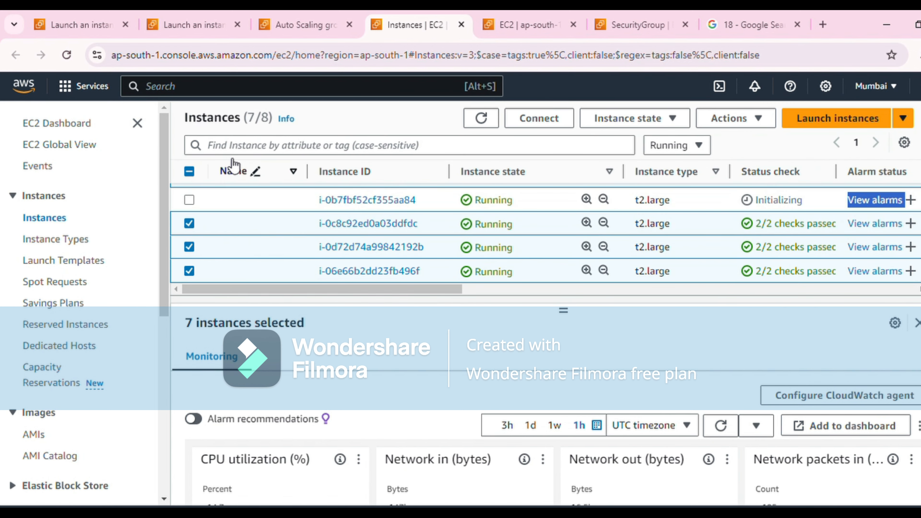
Add the unselected new instance to the selection and refresh the list repeatedly to check for further launches.
{"action": "left_click", "coordinate": [189, 200]}
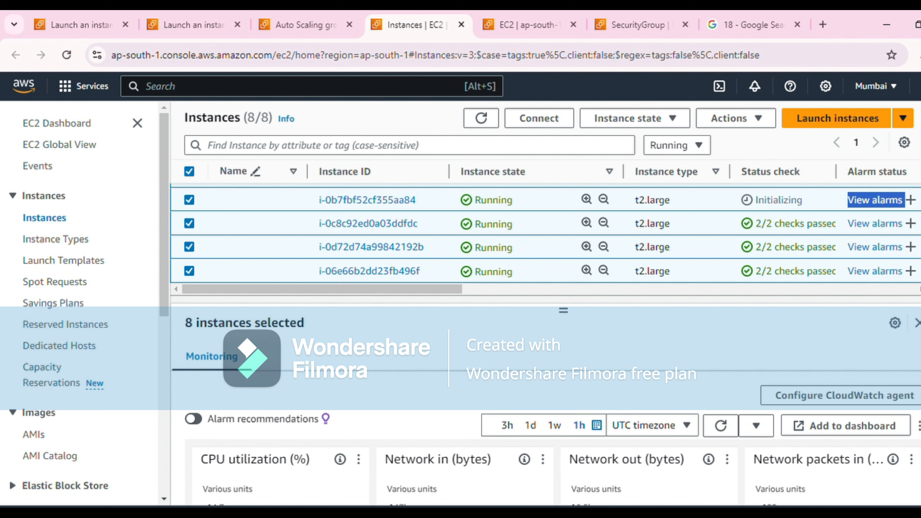
{"action": "left_click", "coordinate": [482, 121]}
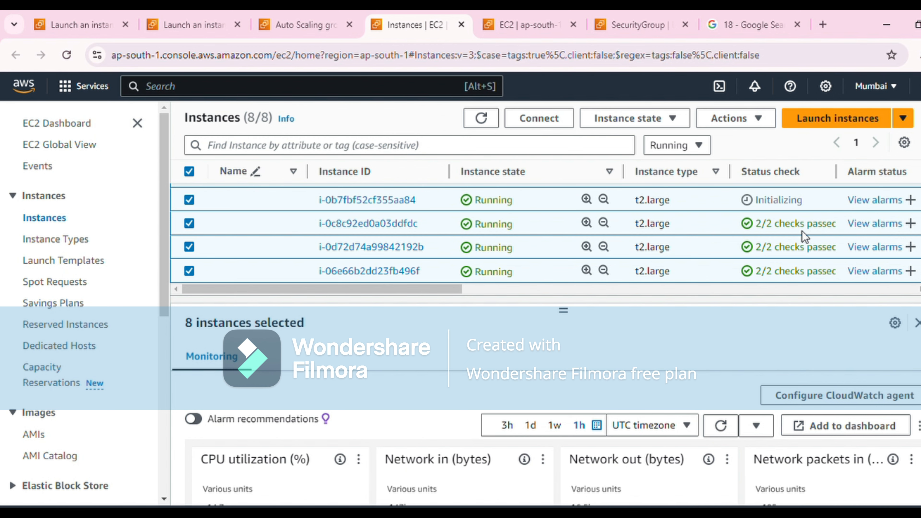
{"action": "left_click", "coordinate": [489, 123]}
{"action": "left_click", "coordinate": [490, 123]}
{"action": "left_click", "coordinate": [490, 123]}
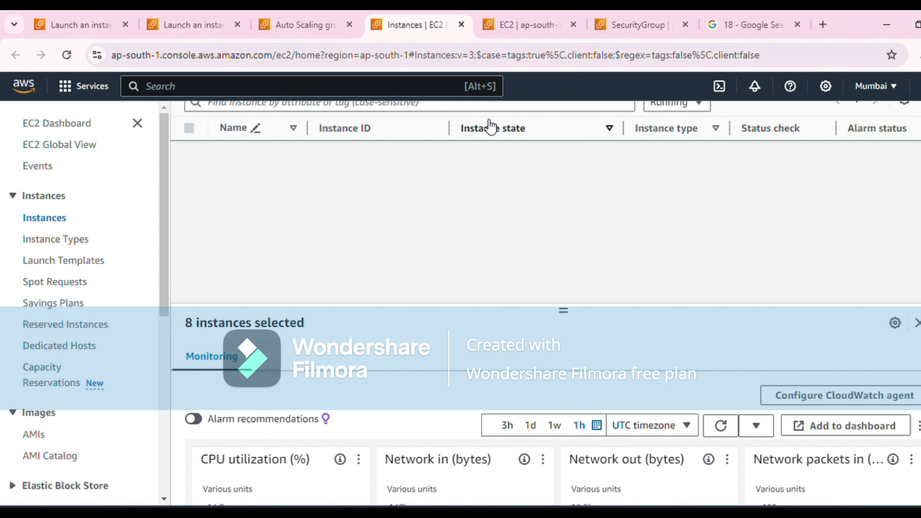
{"action": "left_click", "coordinate": [490, 123]}
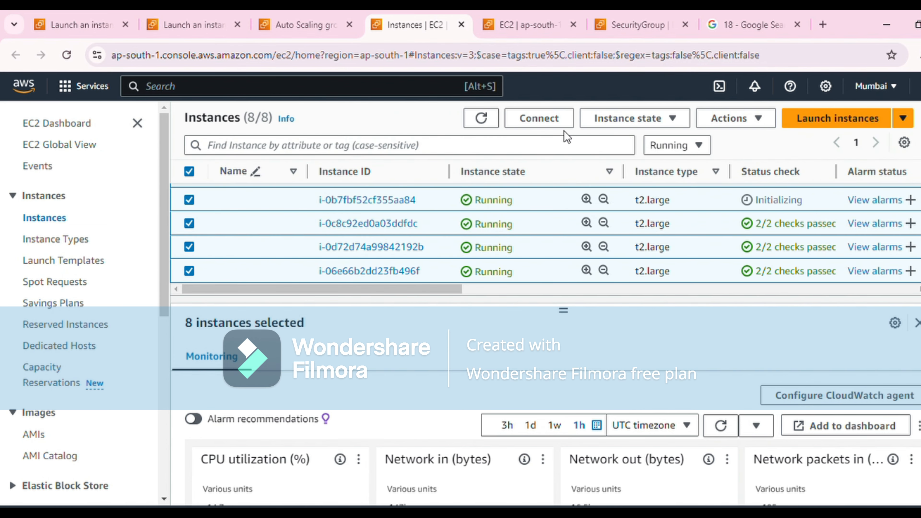
Check the mytemp group's status in the Auto Scaling groups list, and refresh the running instances again.
{"action": "left_click", "coordinate": [286, 24]}
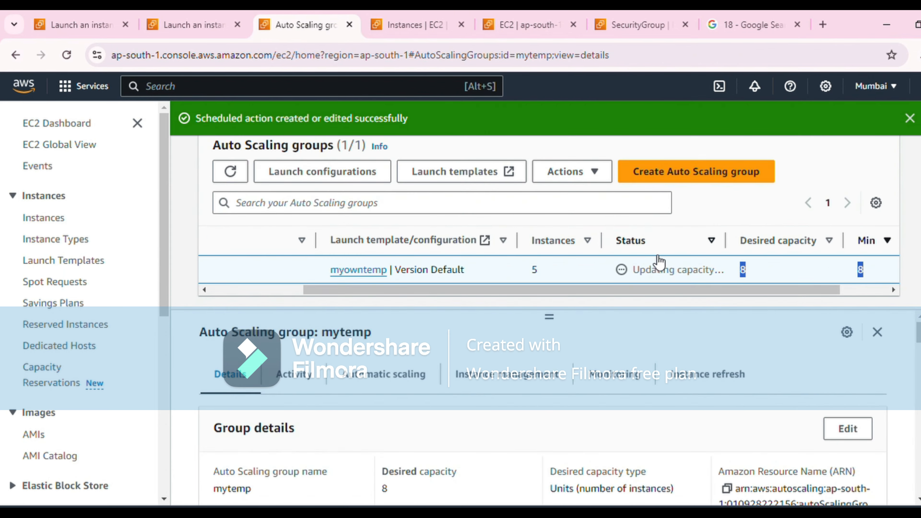
{"action": "left_click", "coordinate": [413, 24]}
{"action": "left_click", "coordinate": [481, 119]}
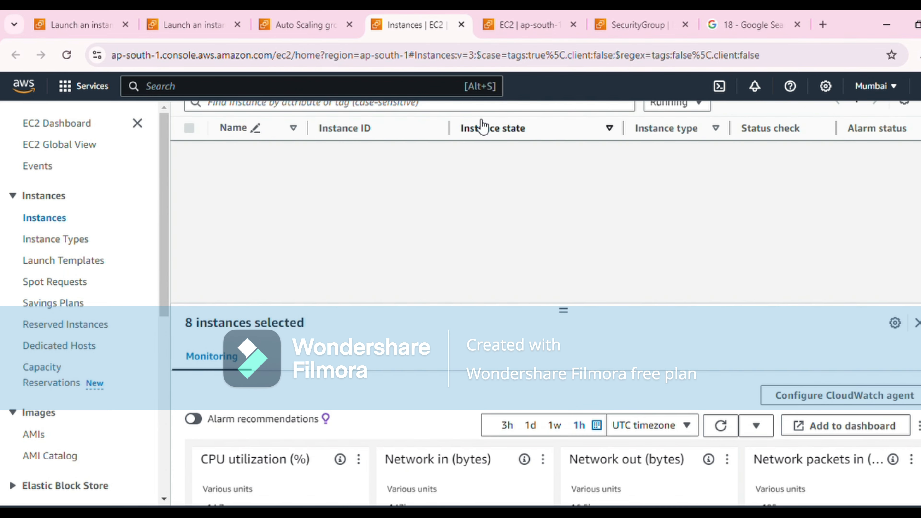